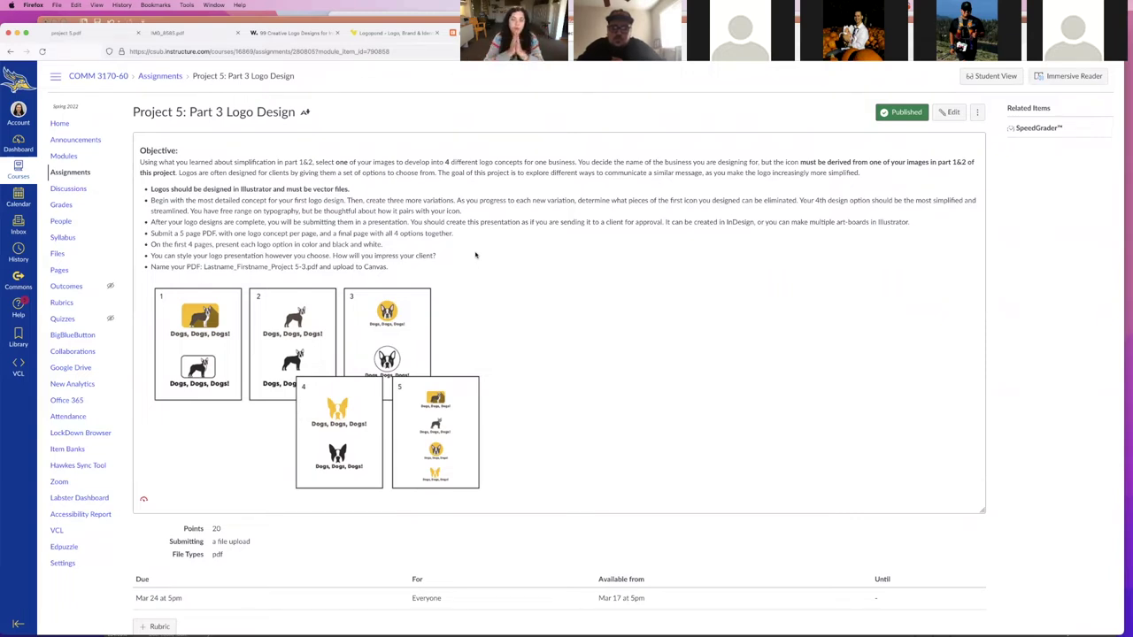
- Look through all four pages of project 5.pdf, comparing the original butterfly, flower and leaf images with their recoloured versions
click(59, 33)
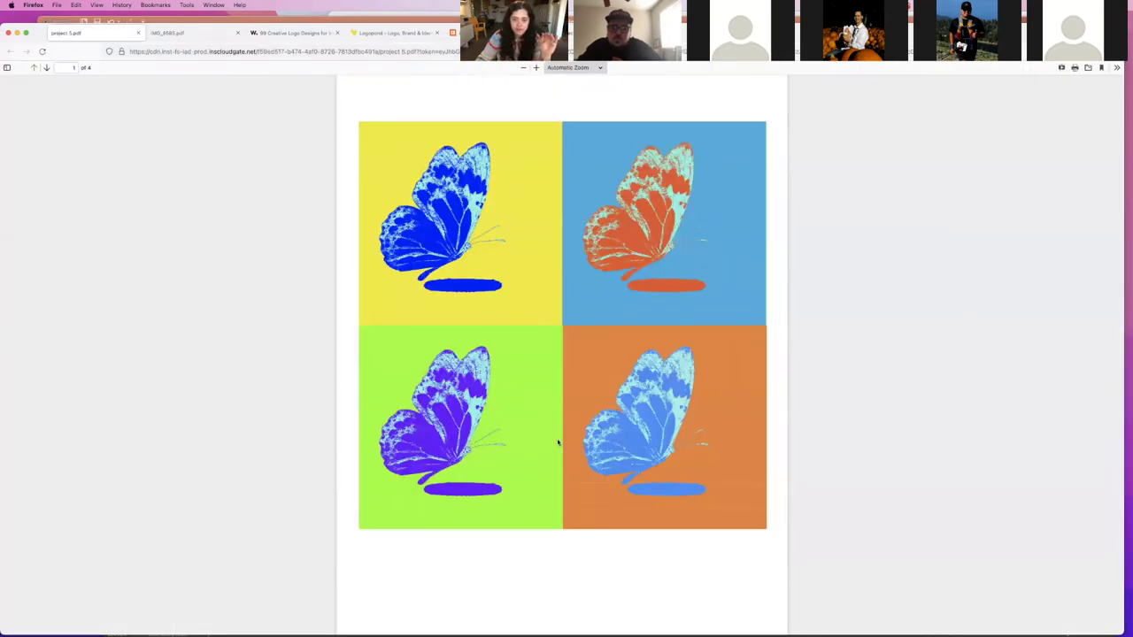
scroll(558, 442, down, 1)
scroll(557, 443, up, 1)
scroll(557, 442, down, 2)
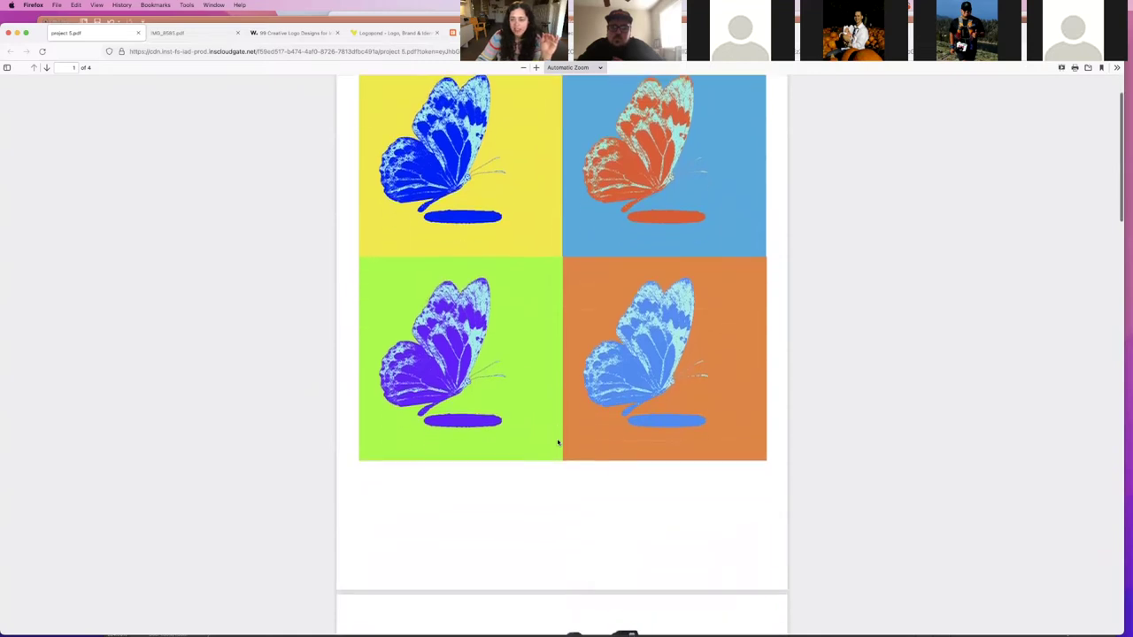
scroll(557, 442, down, 5)
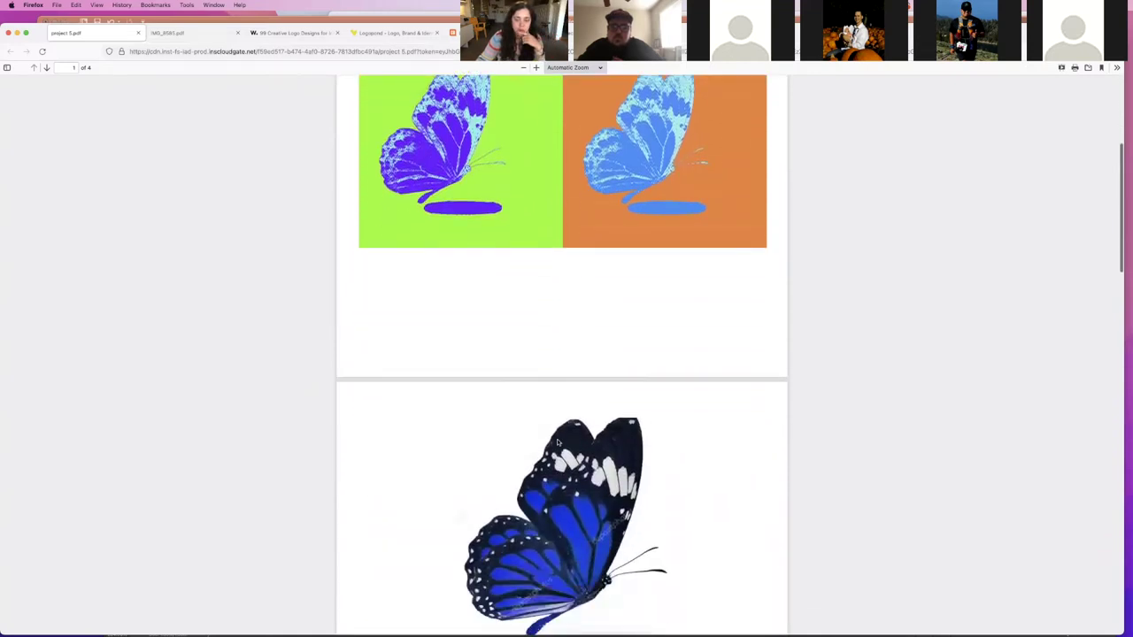
scroll(558, 442, down, 12)
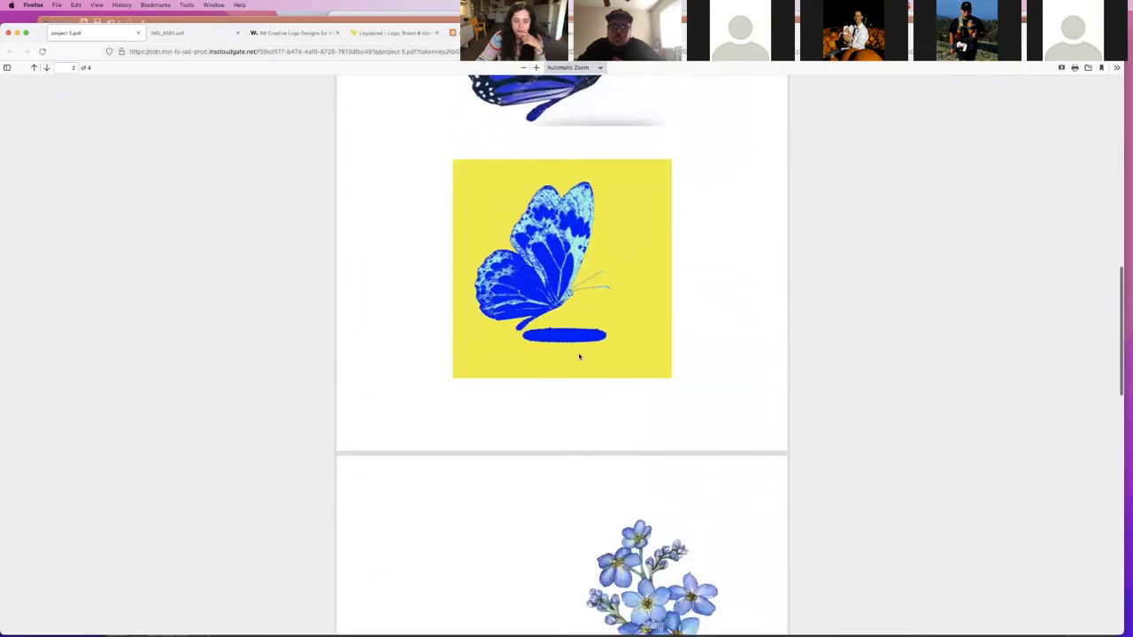
scroll(580, 357, down, 5)
scroll(580, 357, down, 3)
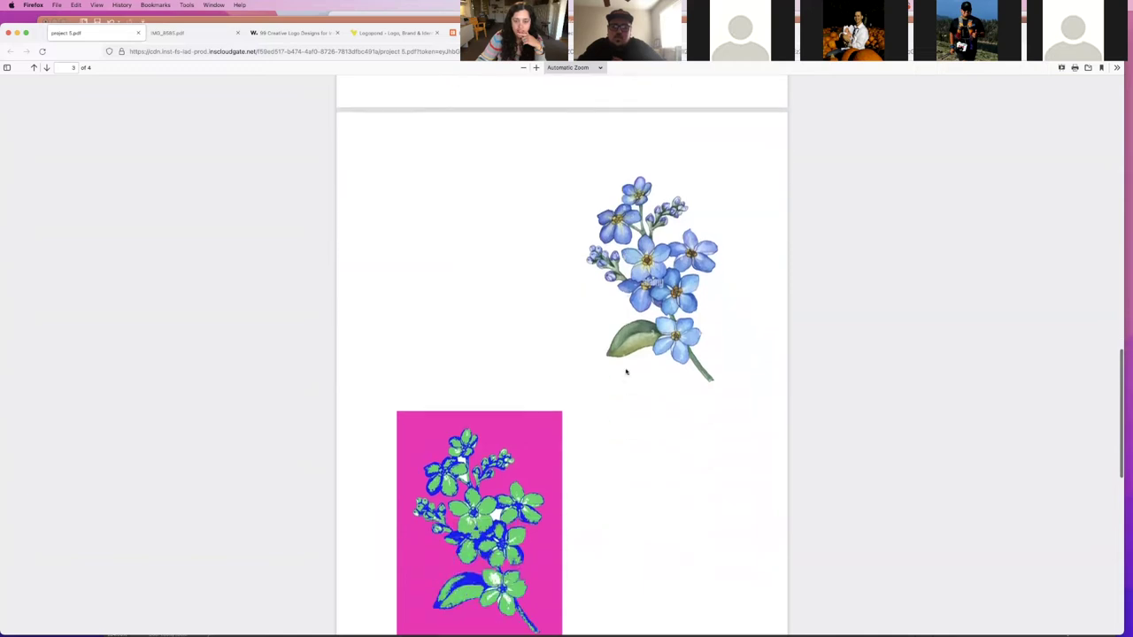
scroll(579, 301, down, 2)
scroll(580, 301, down, 10)
scroll(580, 301, down, 4)
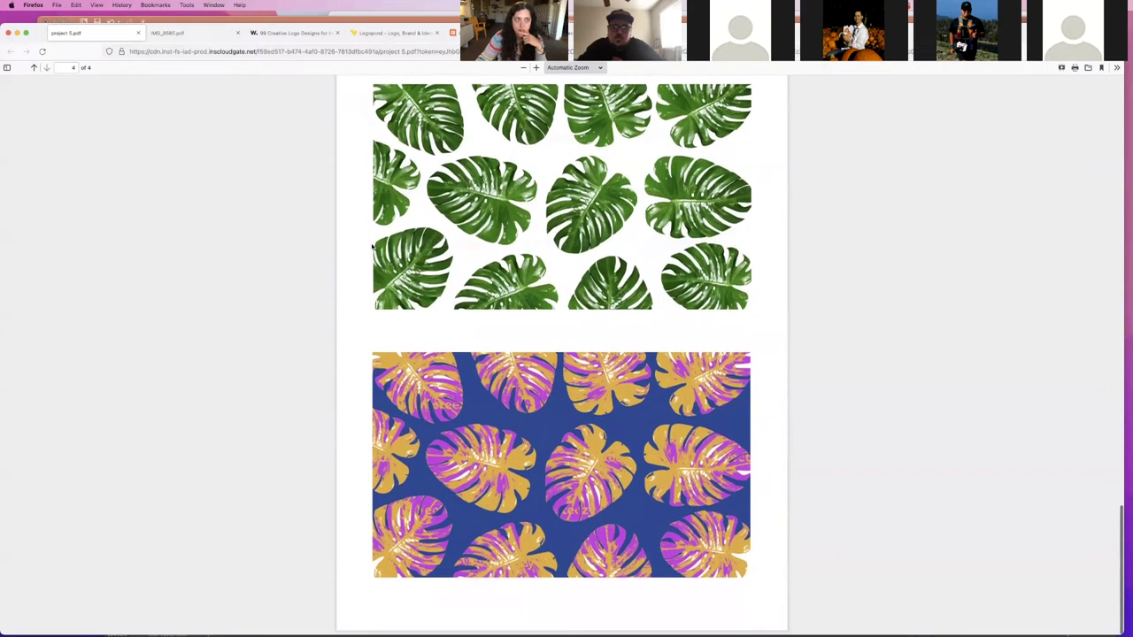
- Compare the flower, butterfly and leaf thumbnail sketches in IMG_8585.pdf with the Project 5: Part 3 Logo Design brief
click(177, 33)
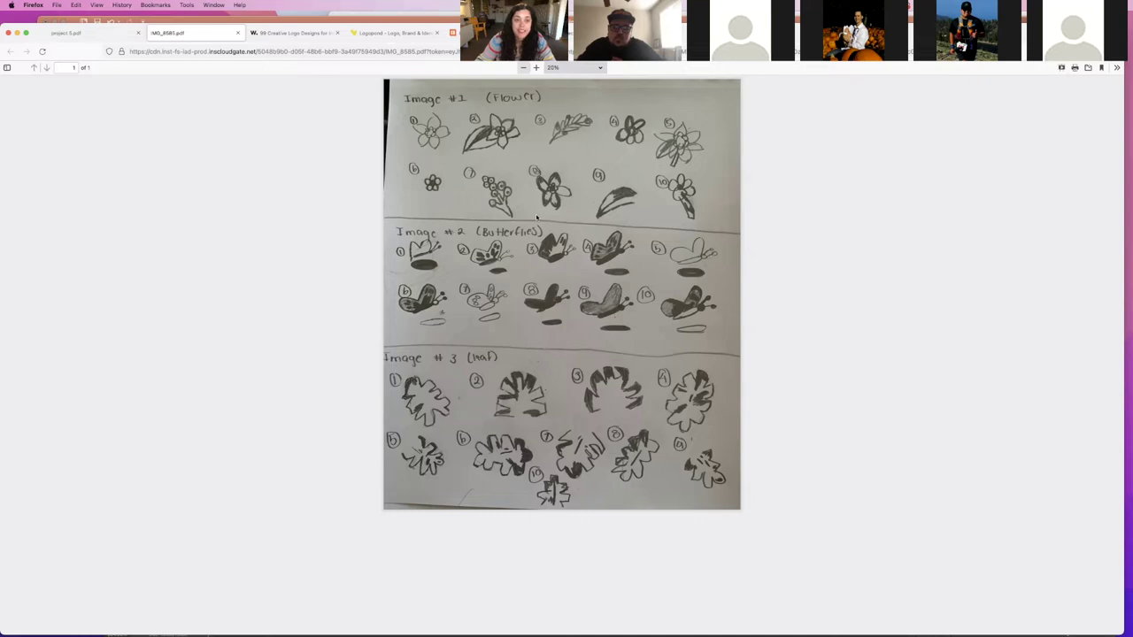
mouse_move(3, 5)
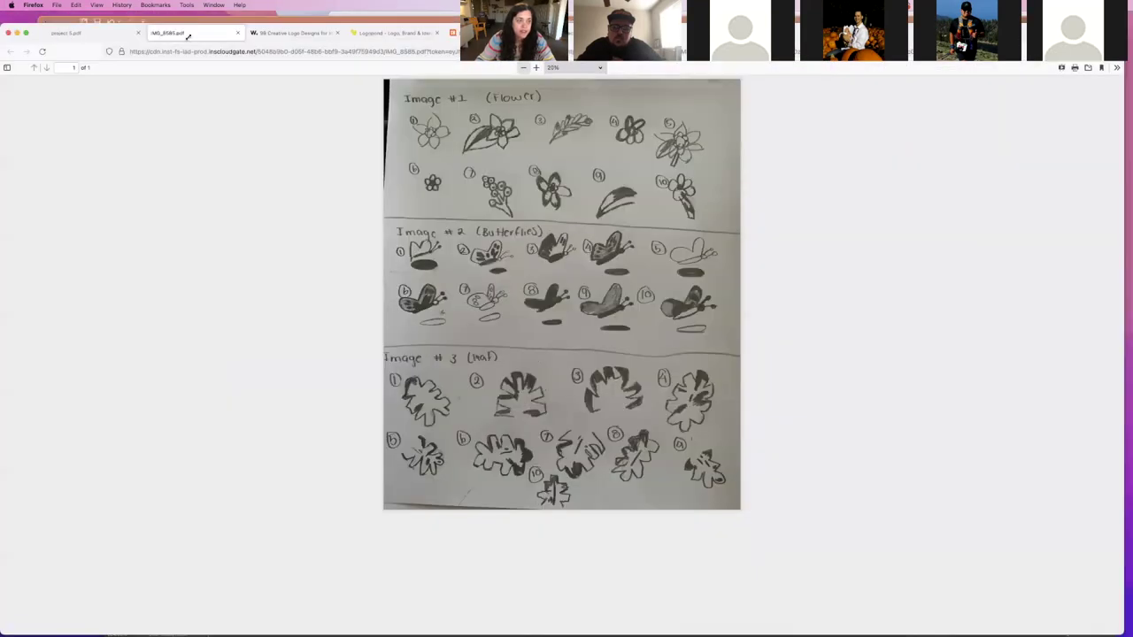
click(26, 32)
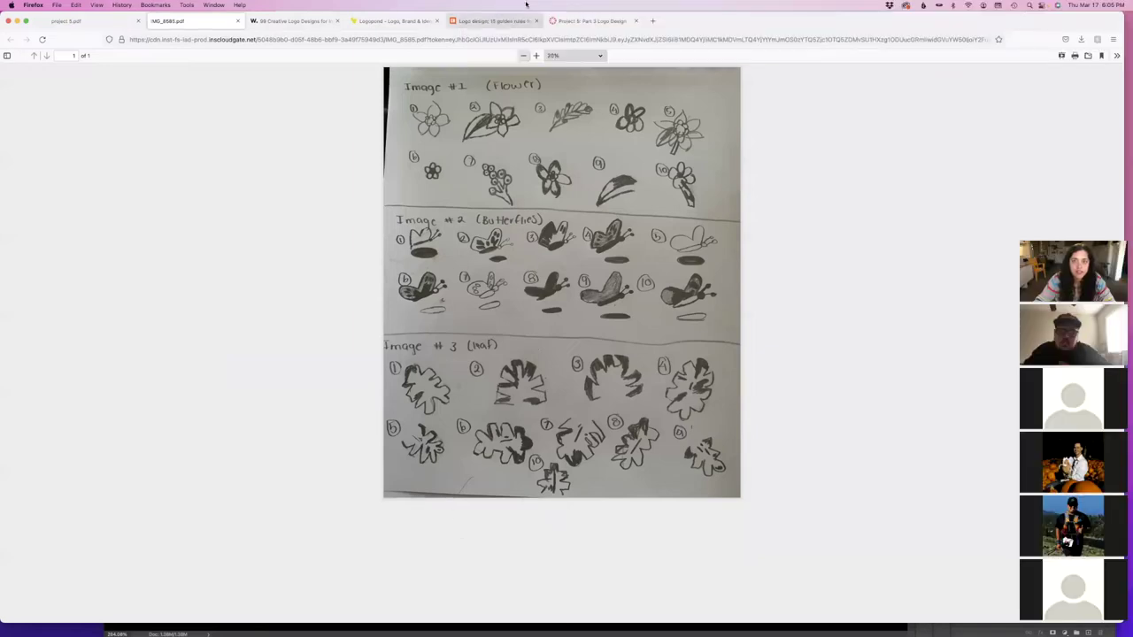
click(591, 20)
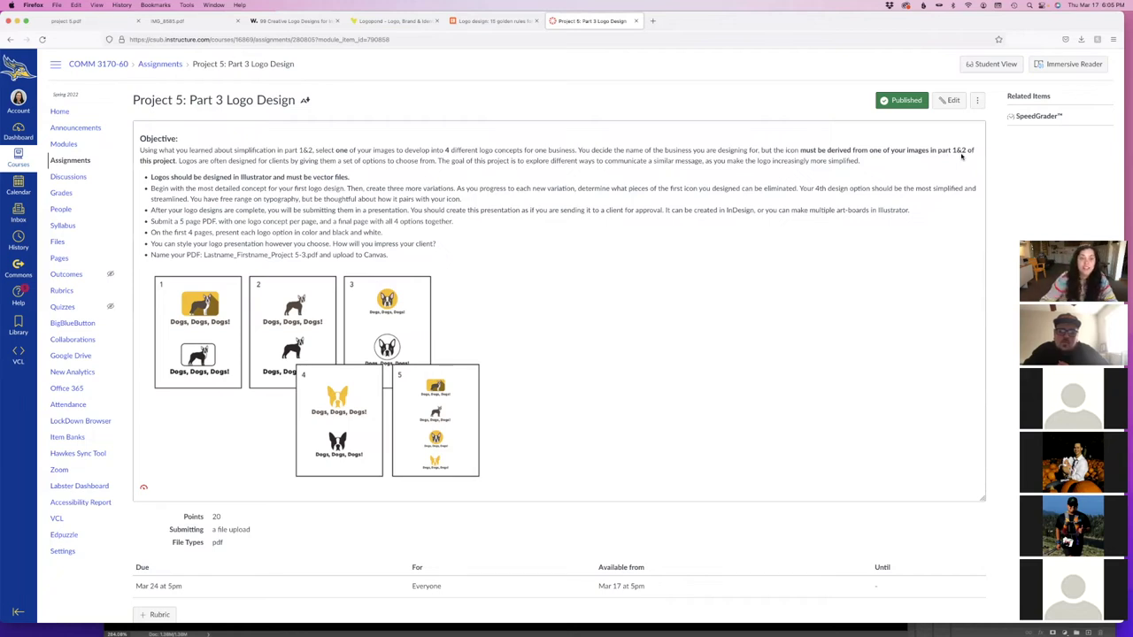
click(167, 22)
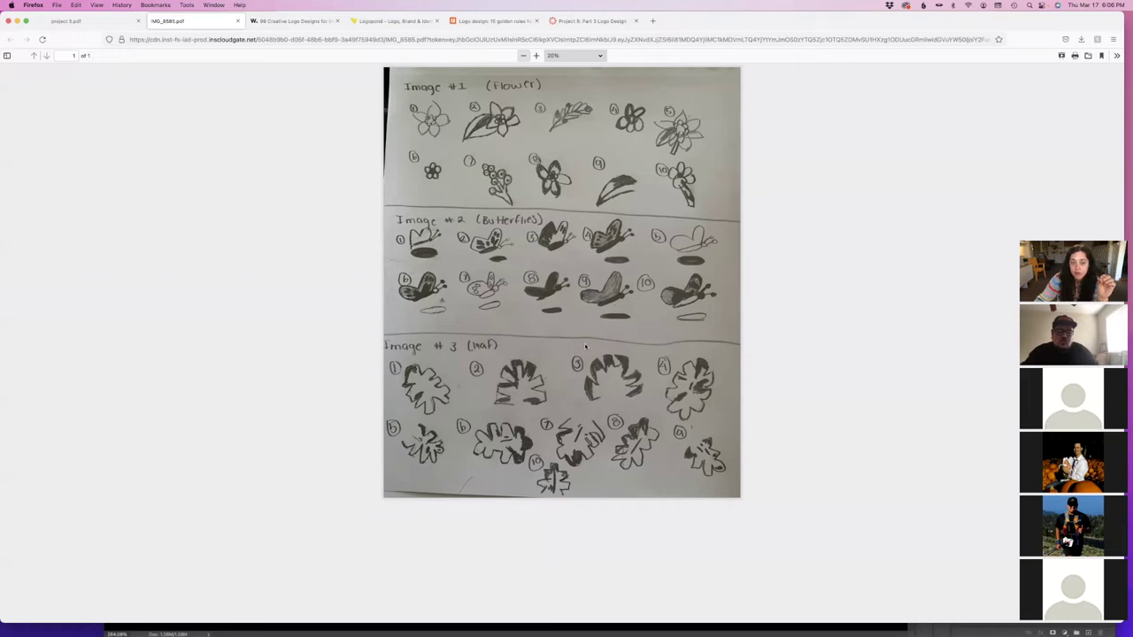
click(610, 22)
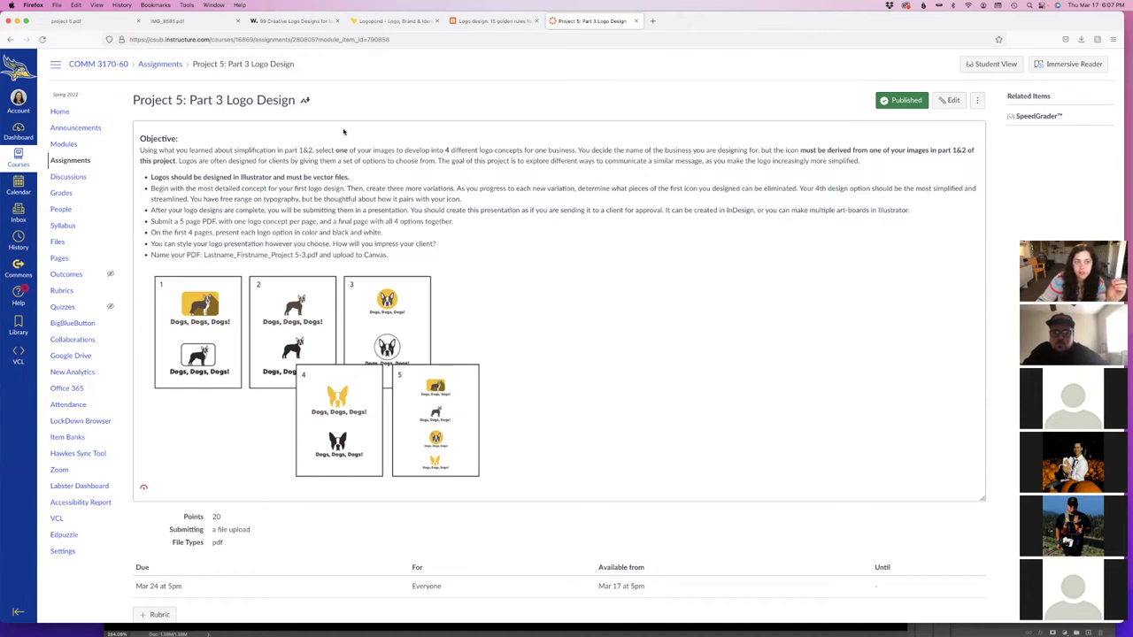
click(205, 24)
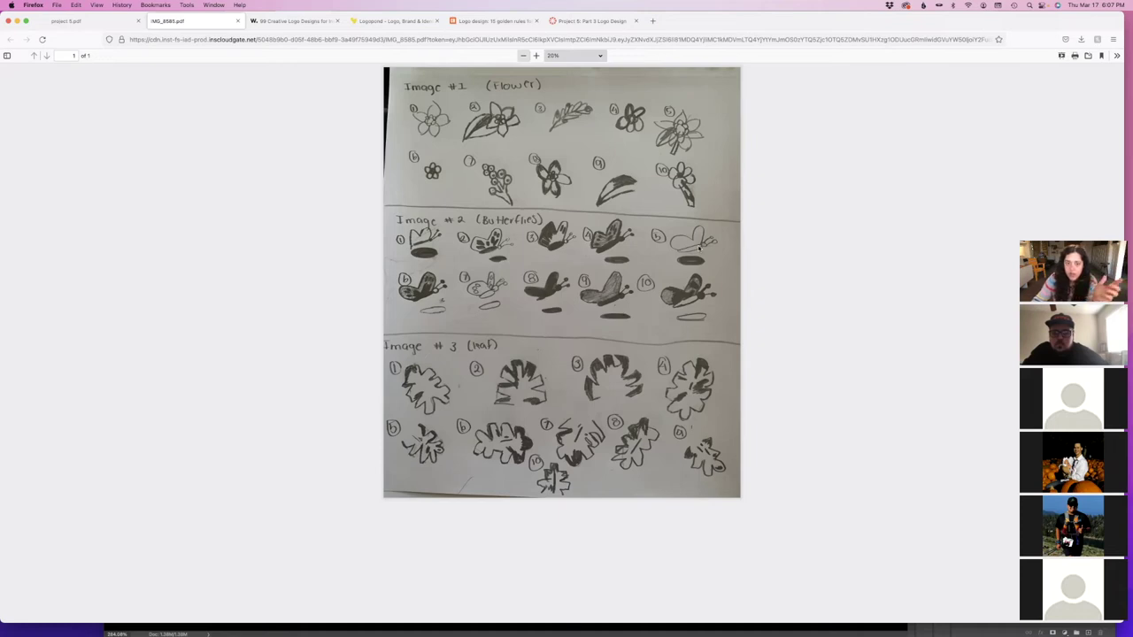
- Capture a screenshot of the butterfly photo and its yellow-background version on page 2 of project 5.pdf
click(85, 21)
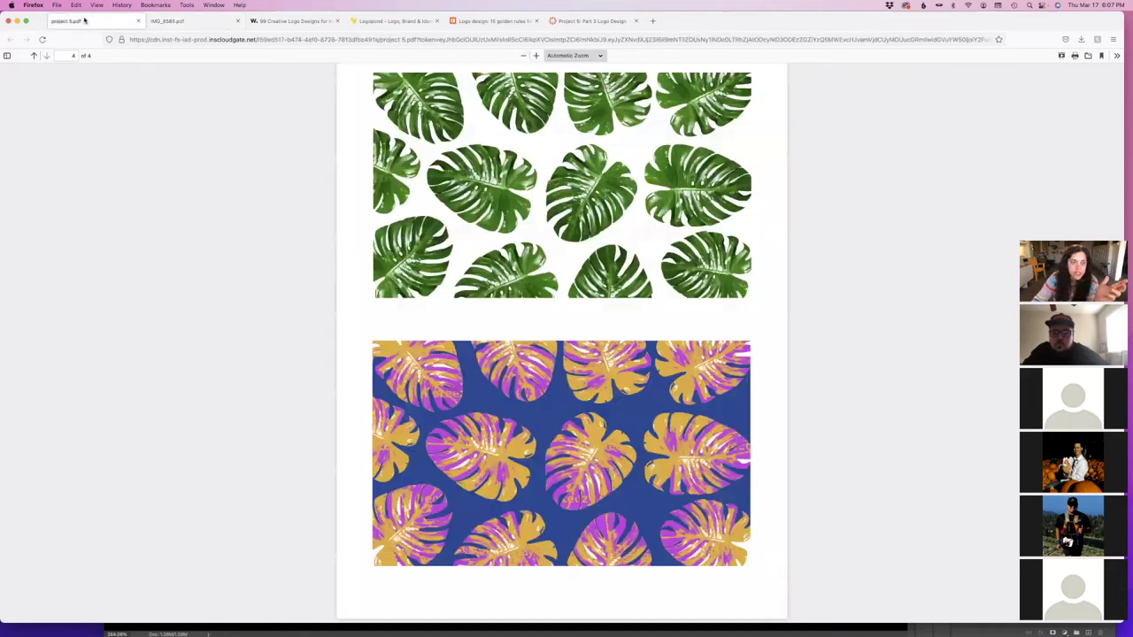
scroll(272, 159, up, 5)
scroll(272, 160, up, 10)
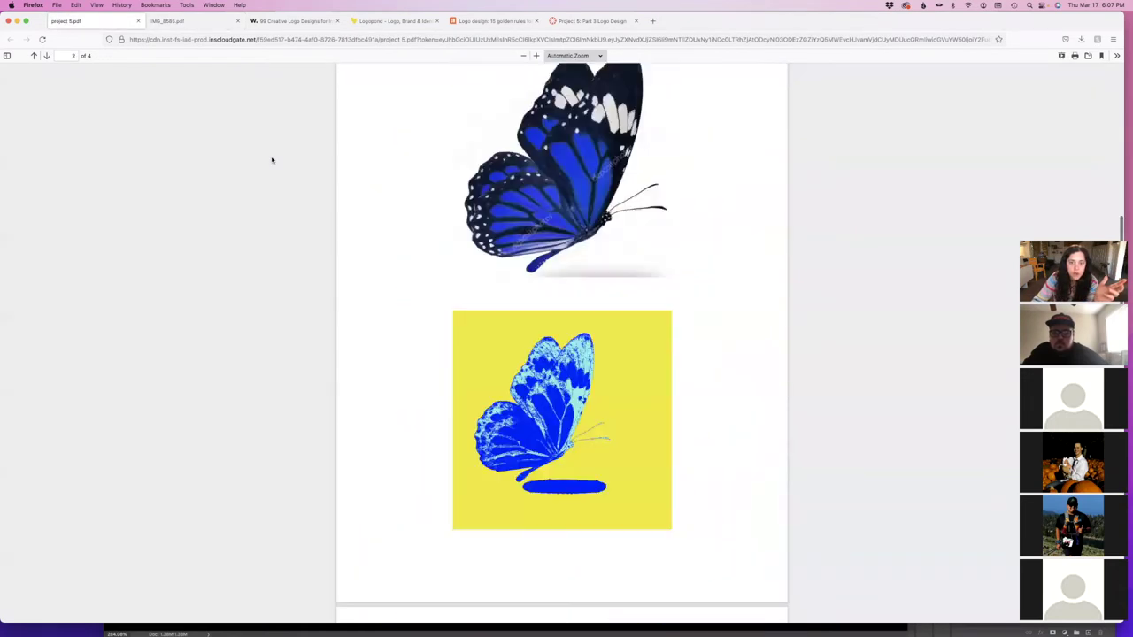
scroll(271, 160, down, 1)
key(super+shift+4)
drag(393, 76, 731, 567)
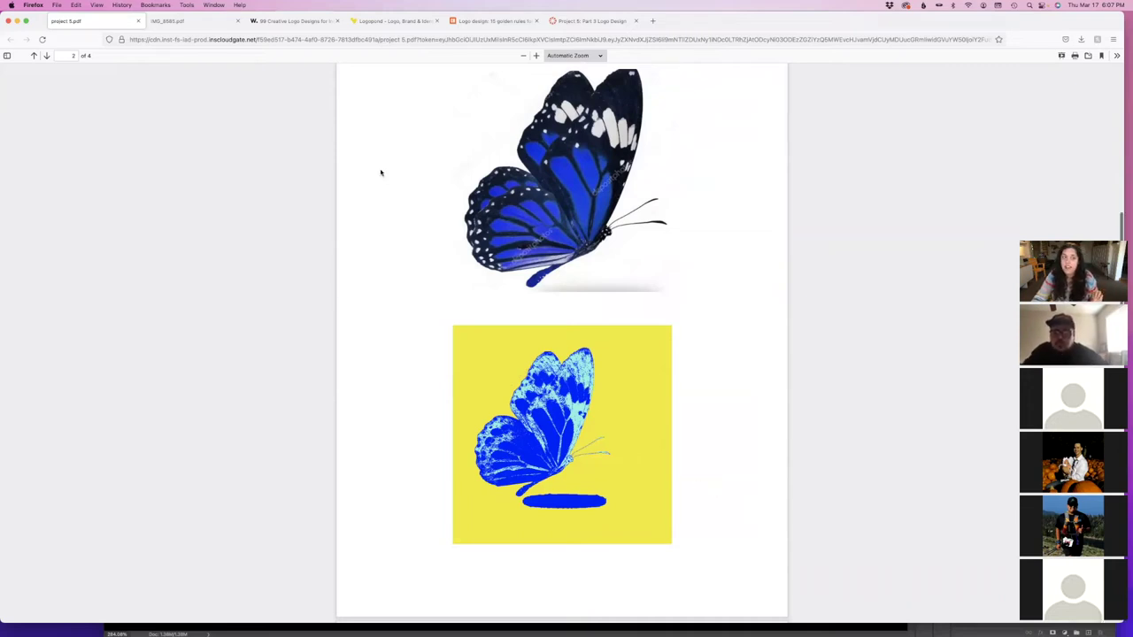
- Capture a screenshot of the Image #2 (Butterflies) sketch section in IMG_8585.pdf and return to project 5.pdf
click(190, 22)
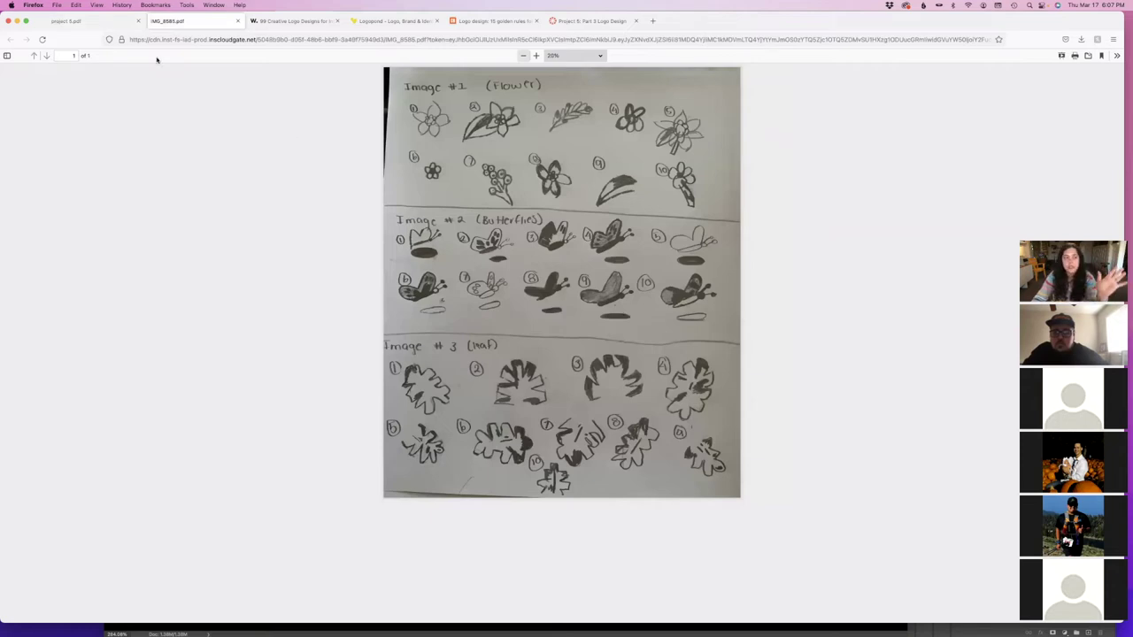
click(81, 22)
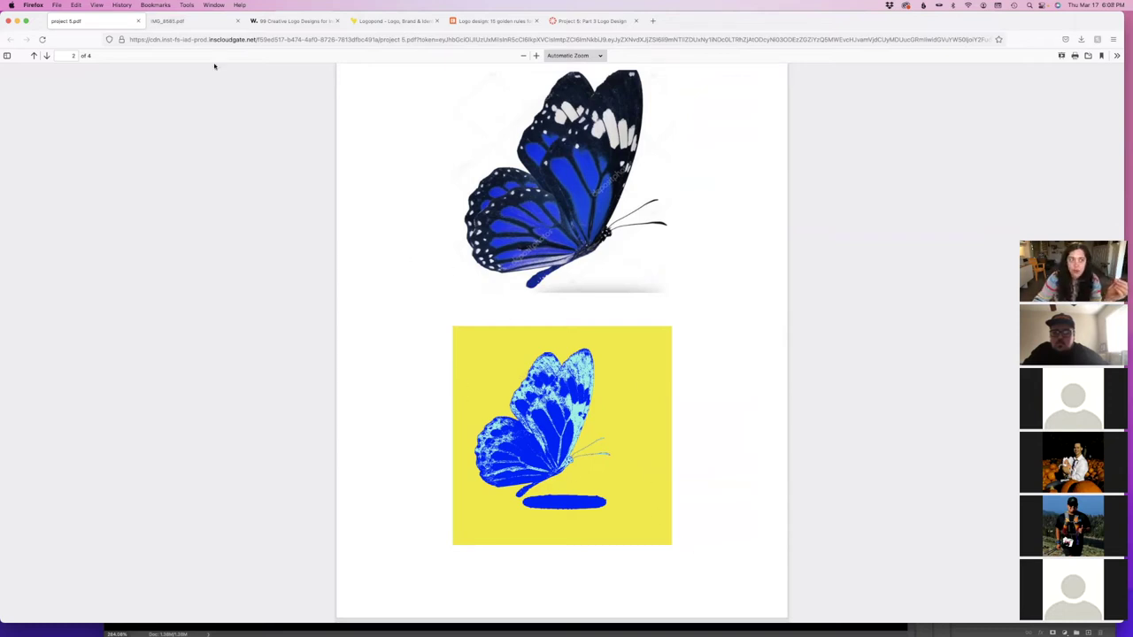
click(186, 27)
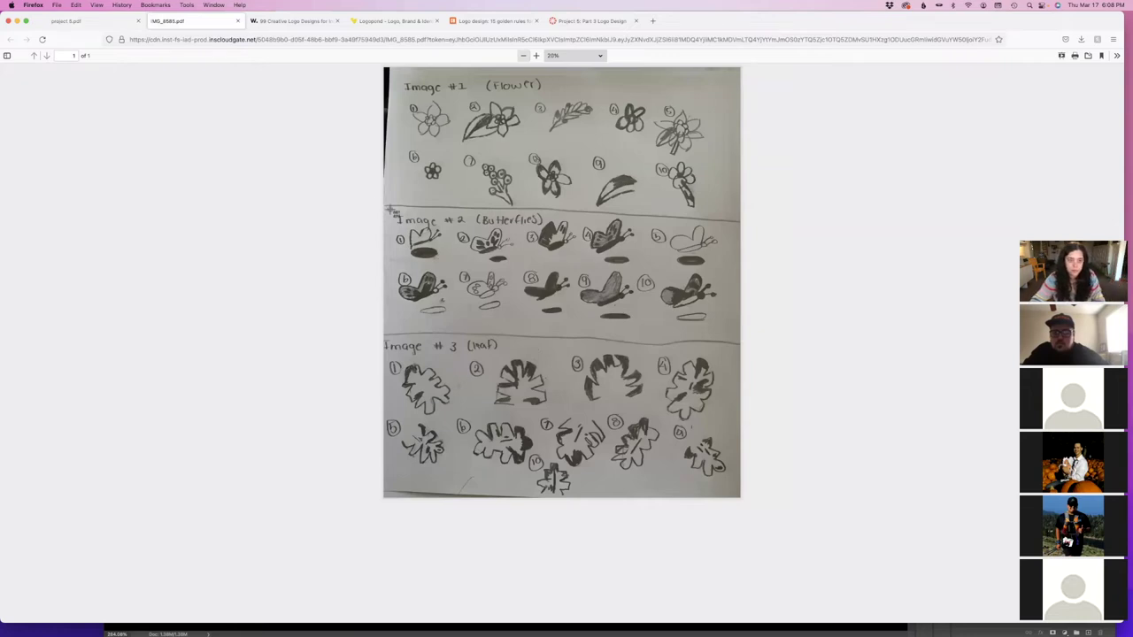
click(78, 21)
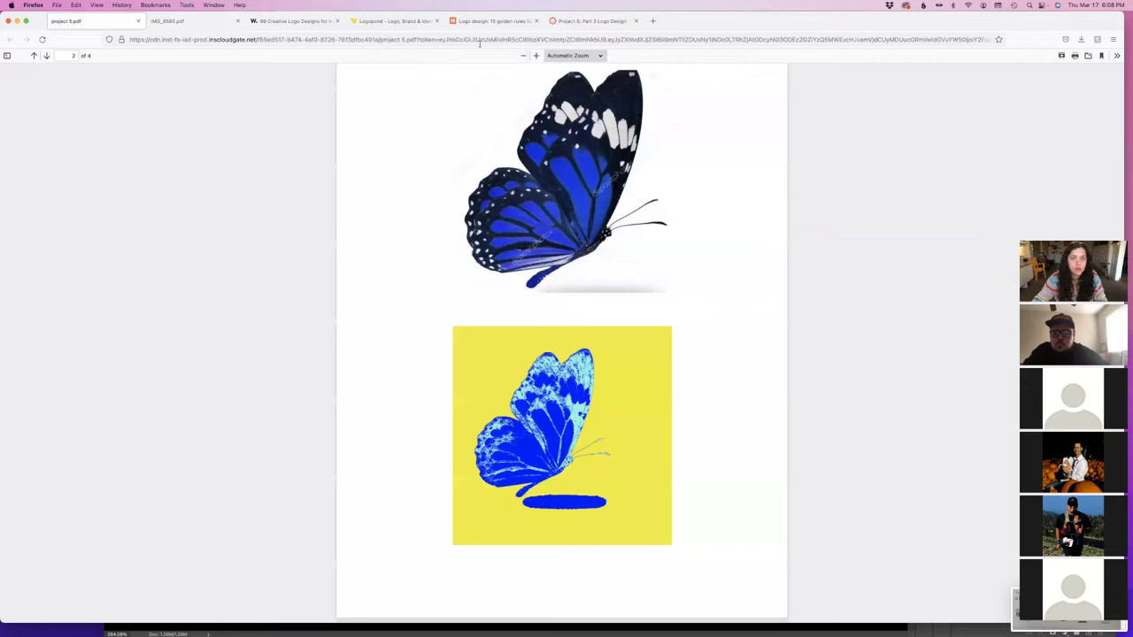
- Review the submission requirements and example pages on the Project 5: Part 3 Logo Design assignment page
click(561, 20)
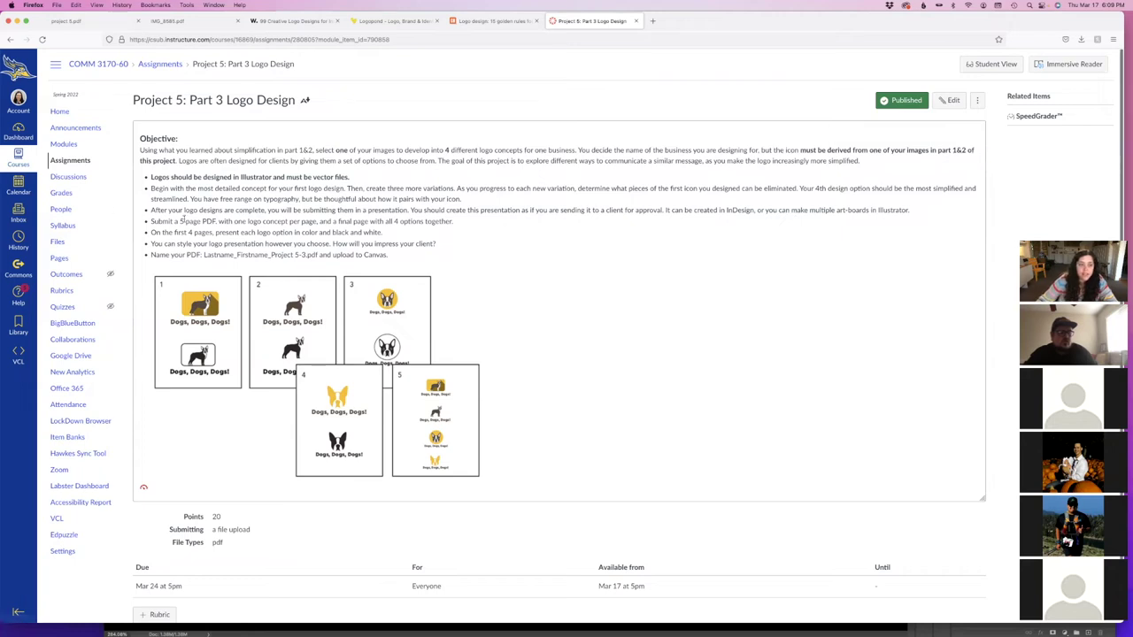
scroll(214, 220, down, 1)
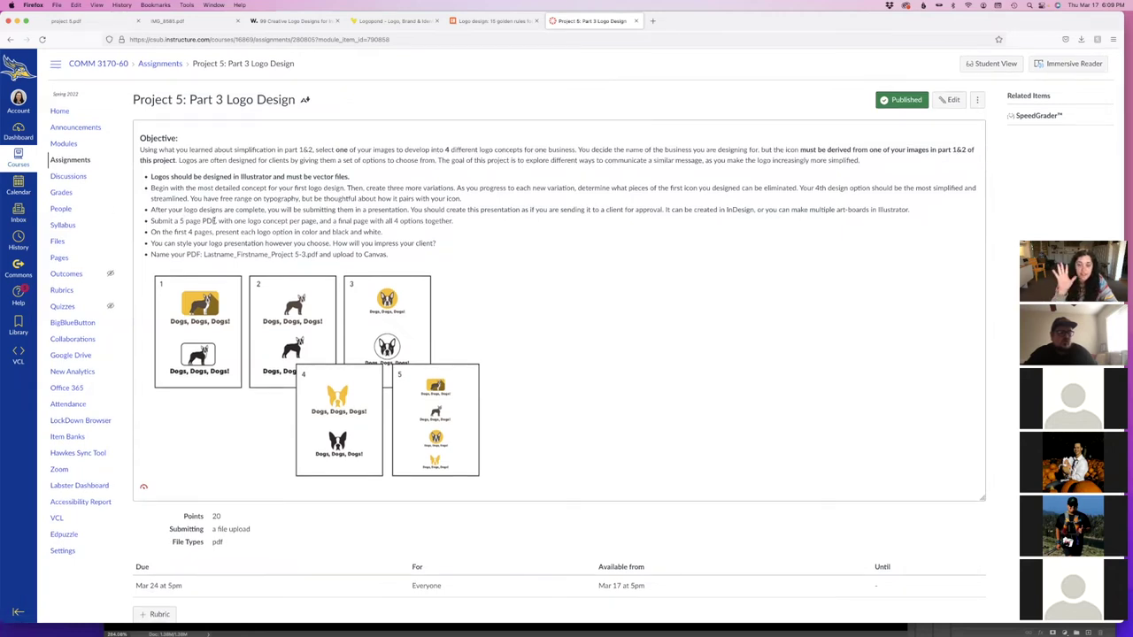
scroll(214, 221, down, 1)
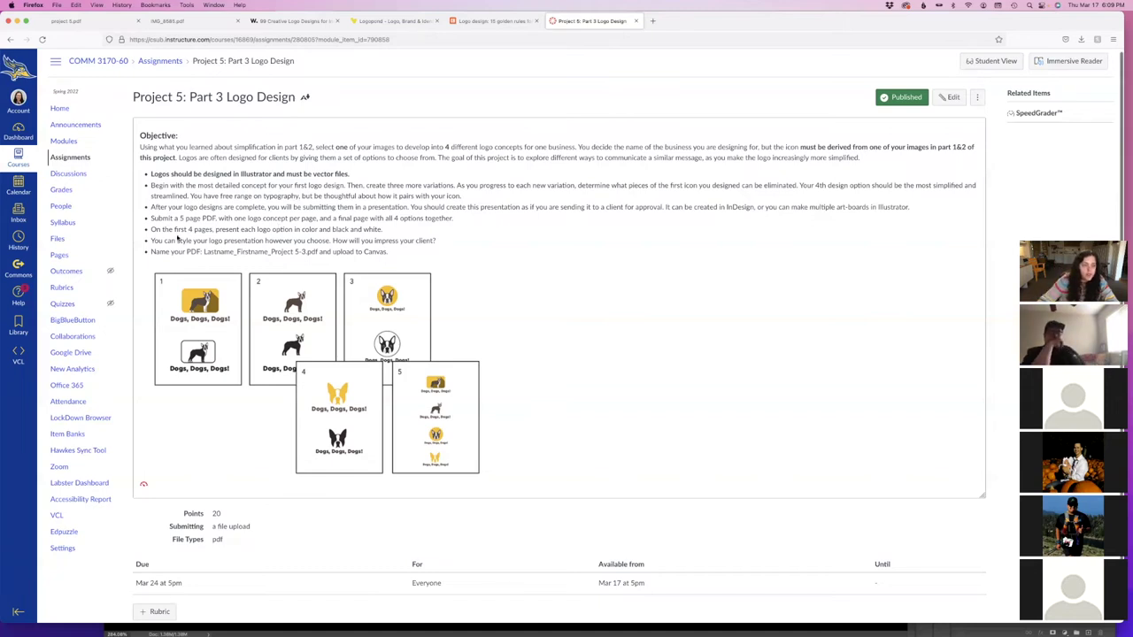
scroll(181, 240, down, 1)
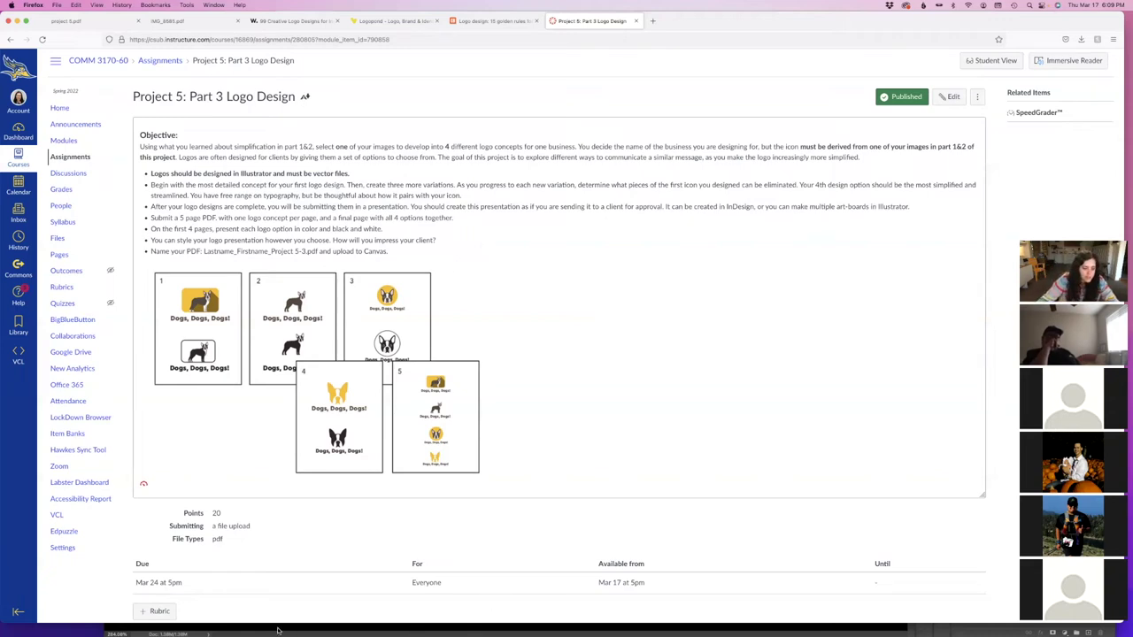
- Switch to Illustrator, create a new blank portrait document and activate the Selection tool
mouse_move(280, 632)
click(127, 619)
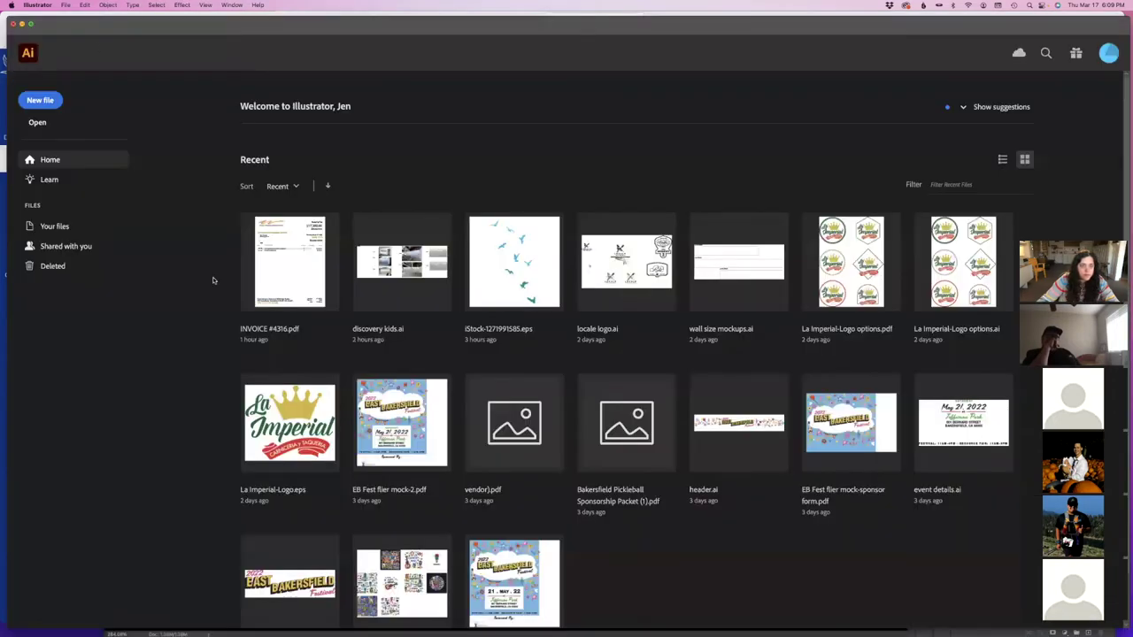
click(64, 5)
key(super+n)
click(708, 475)
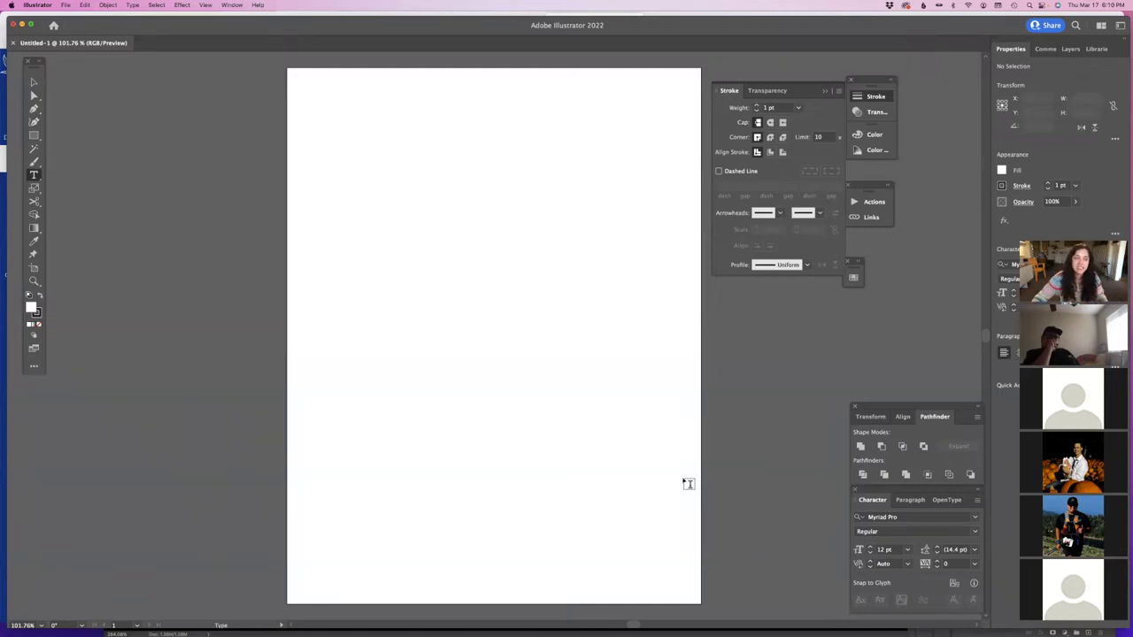
key(v)
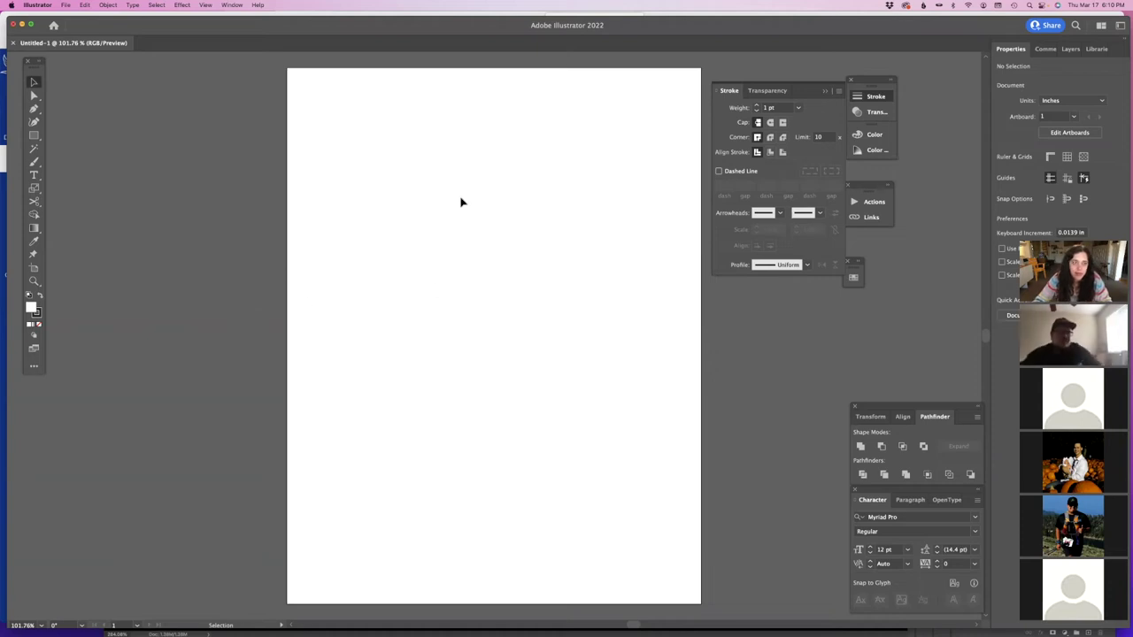
click(66, 6)
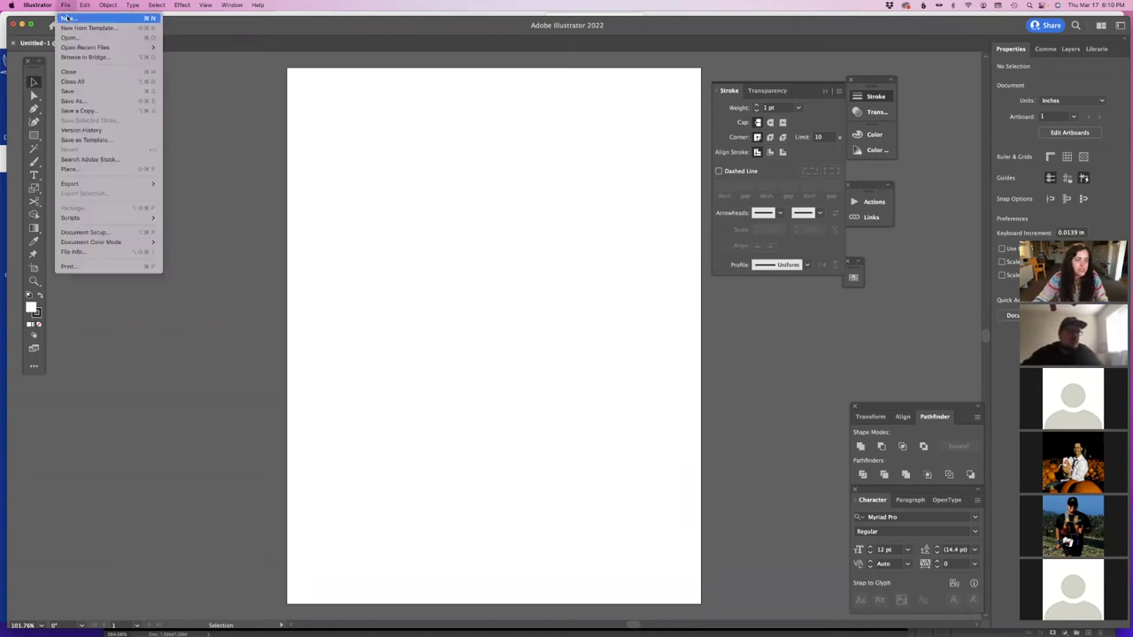
click(76, 23)
click(665, 477)
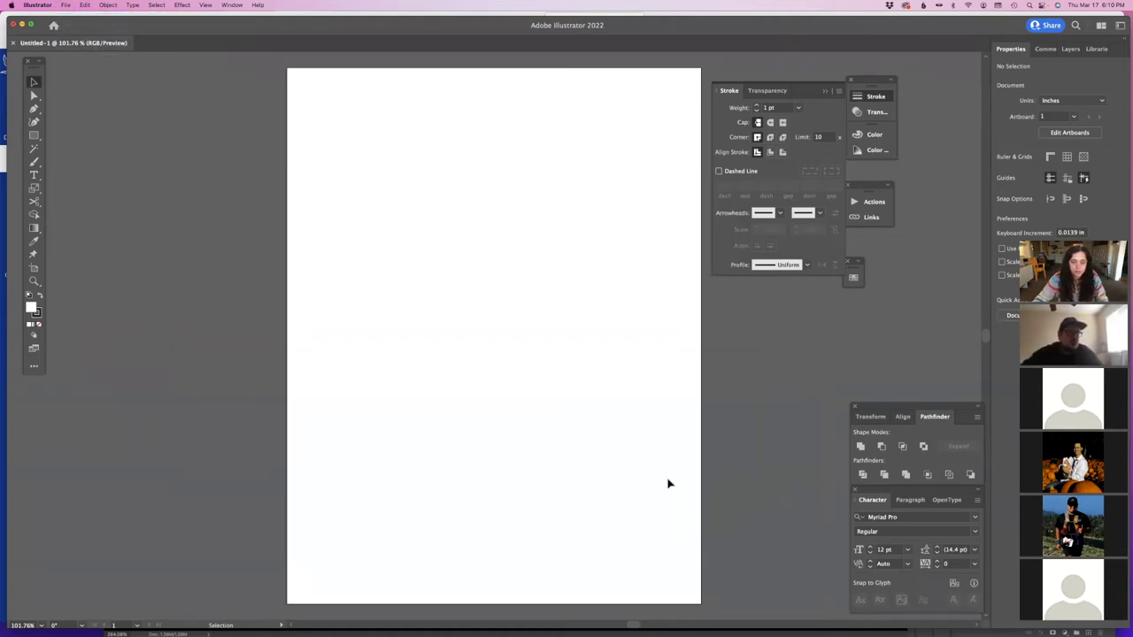
- Place the Desktop screenshots taken at 6.07.40 PM and 6.08.07 PM as linked images, drawing the butterfly sketches about 6.7 in wide
click(66, 6)
click(609, 295)
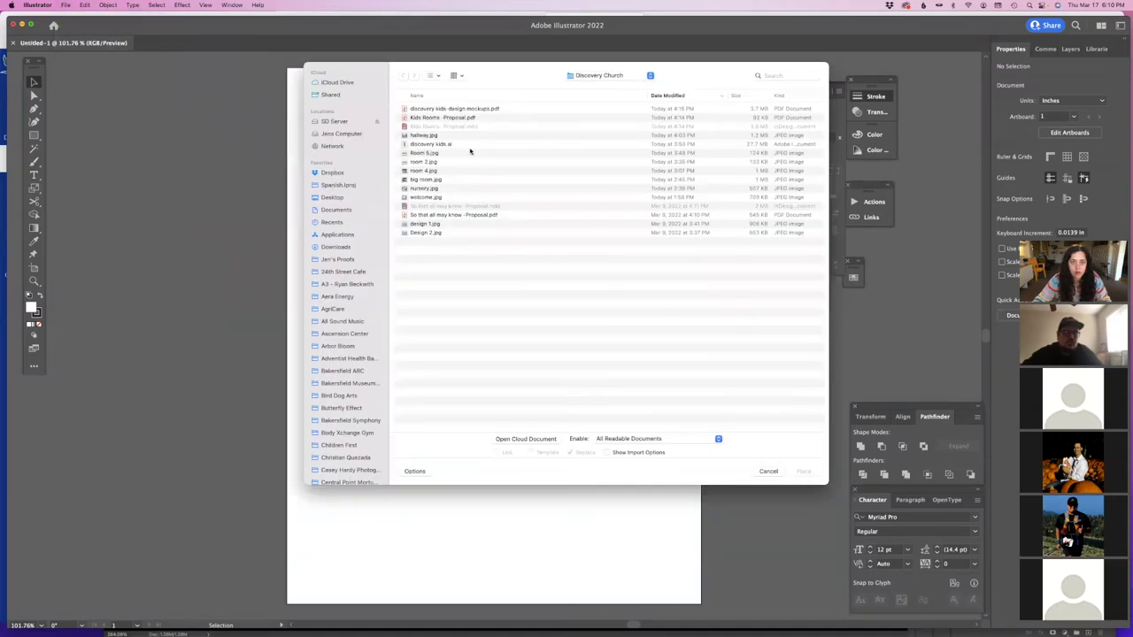
click(333, 195)
click(422, 117)
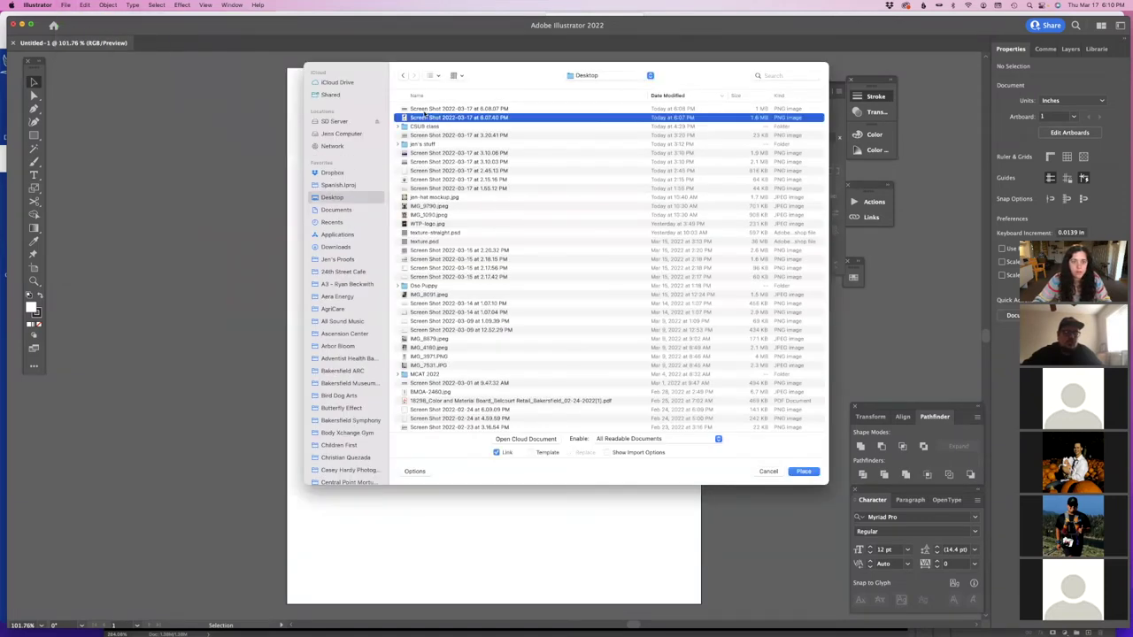
shift+click(425, 108)
click(803, 471)
click(237, 133)
drag(384, 127, 695, 245)
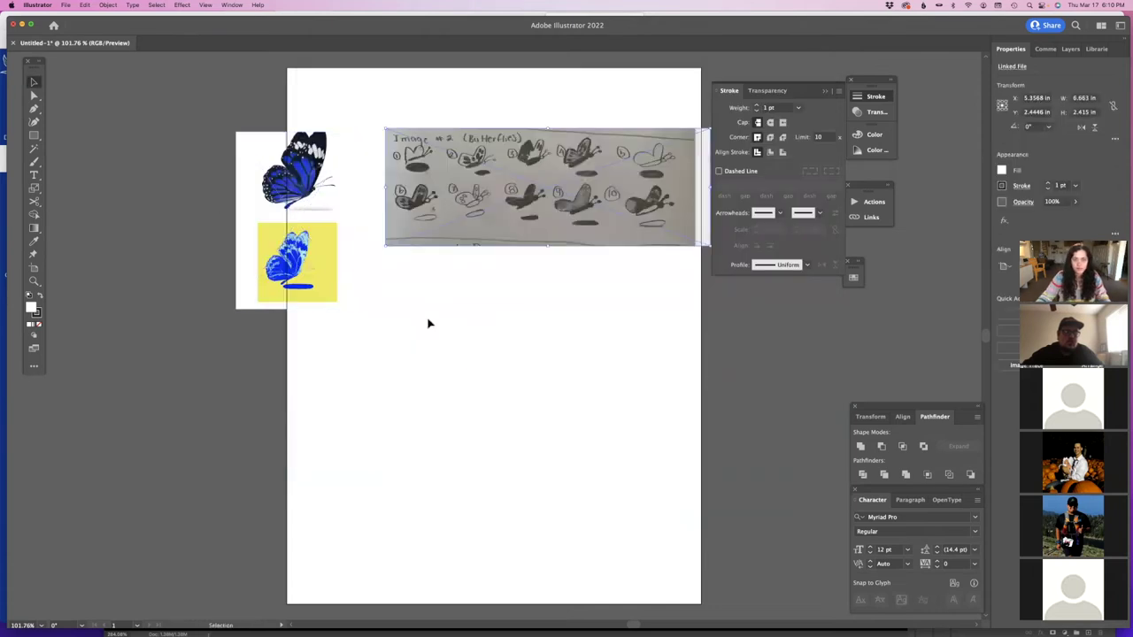
- Move the butterfly reference image off the artboard's left side and the sketch image near the artboard's upper edge, leaving nothing selected
click(34, 82)
drag(307, 164, 242, 259)
drag(486, 190, 433, 155)
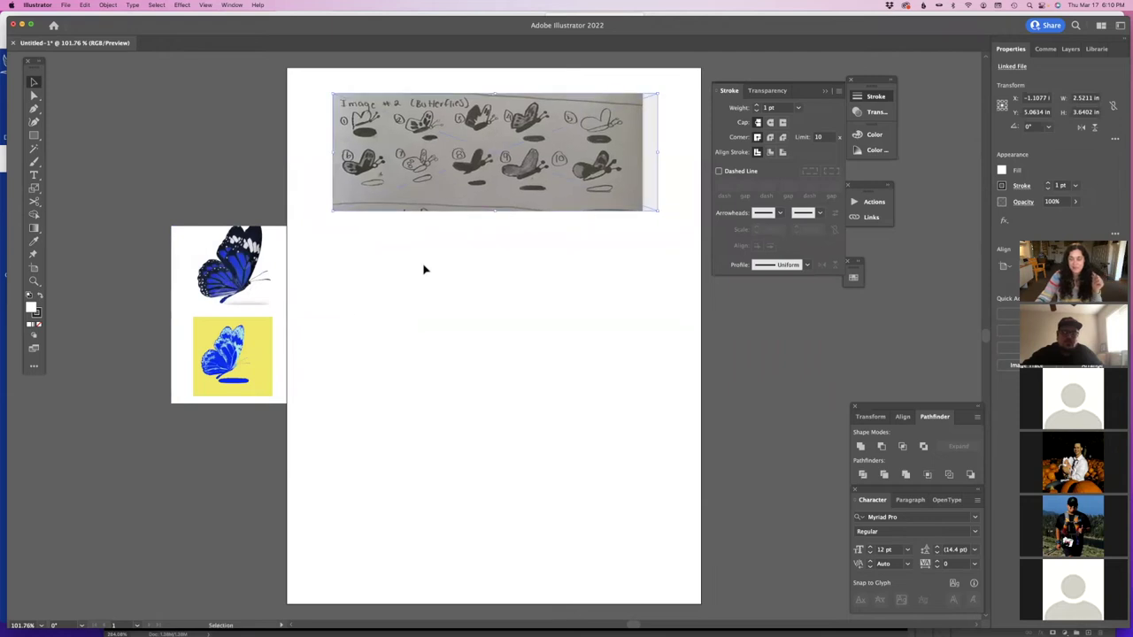
drag(236, 316, 202, 230)
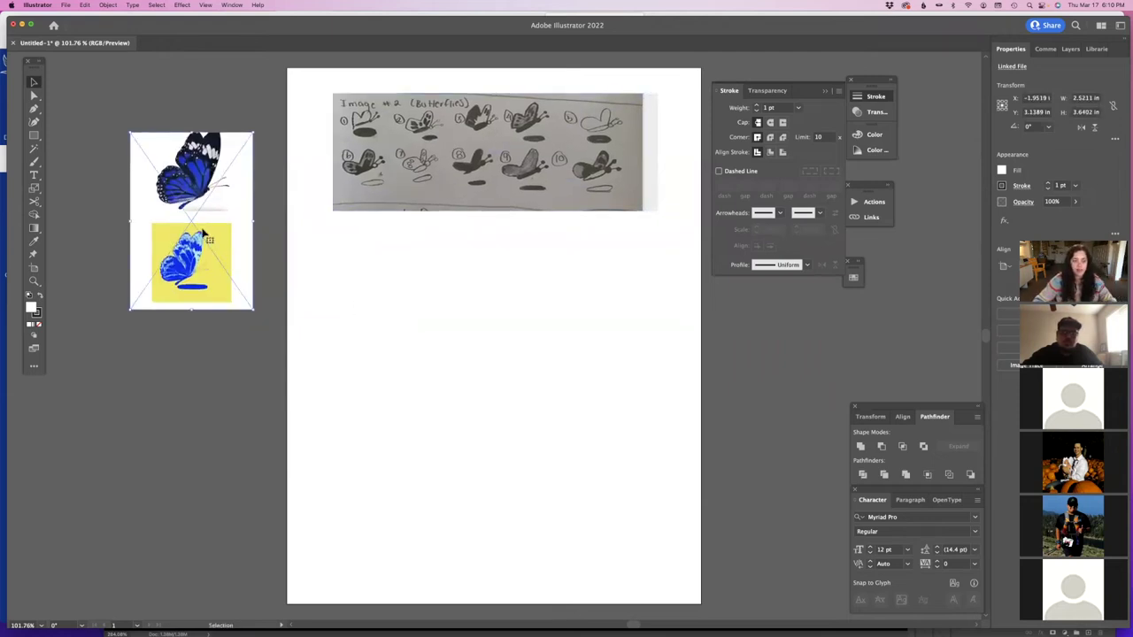
click(246, 318)
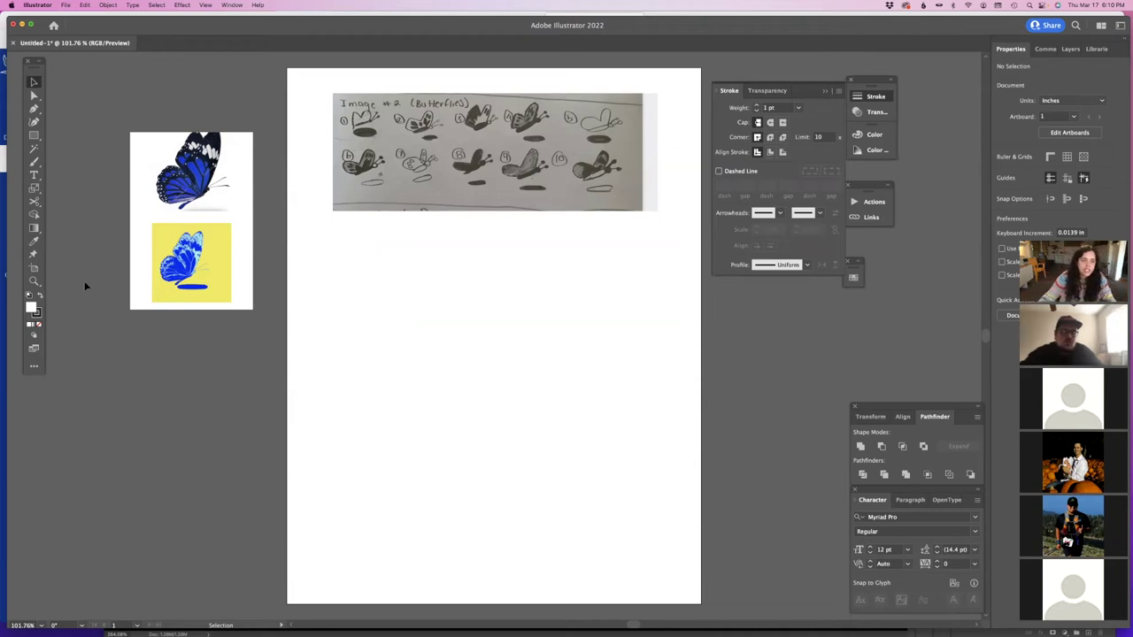
- Create a new layer above Layer 1, lock Layer 1 and activate the Pen tool
click(35, 107)
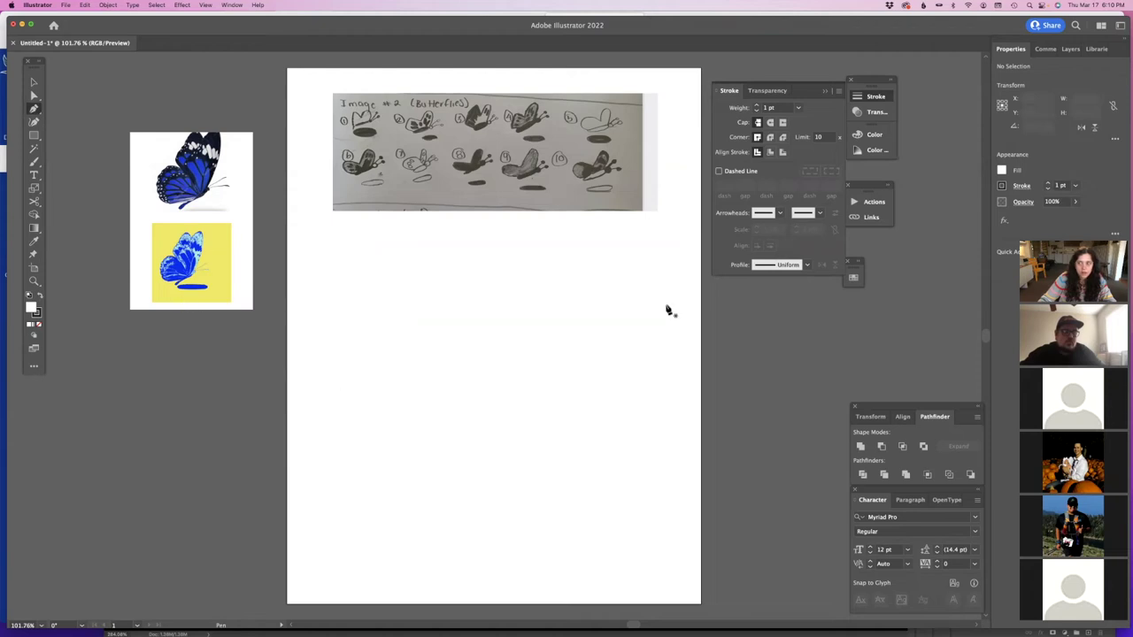
click(1069, 49)
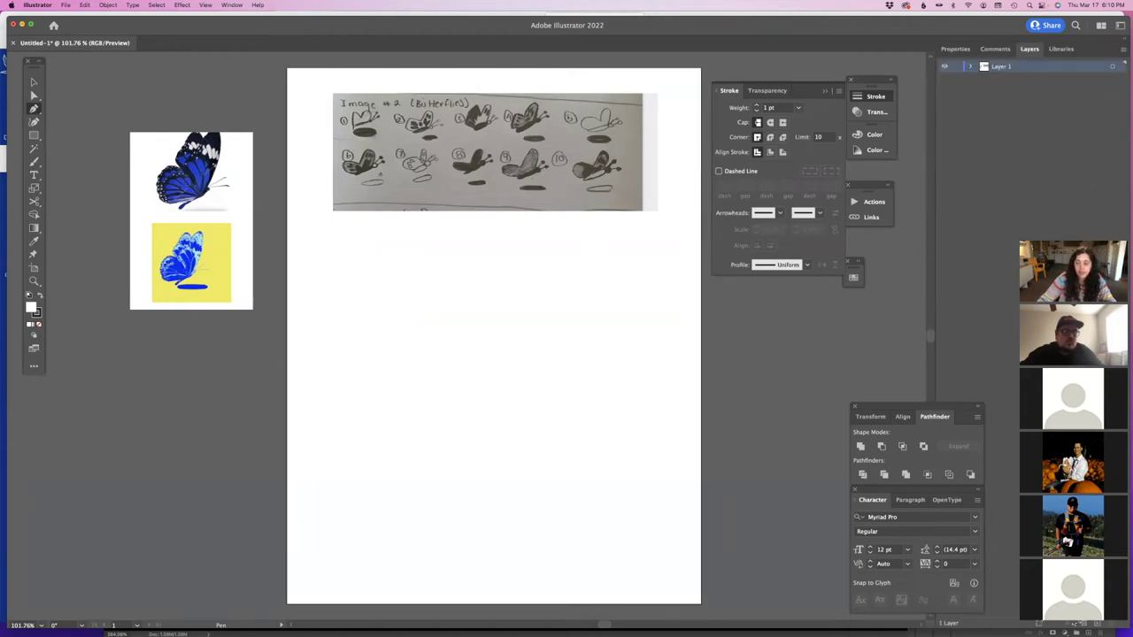
click(1096, 623)
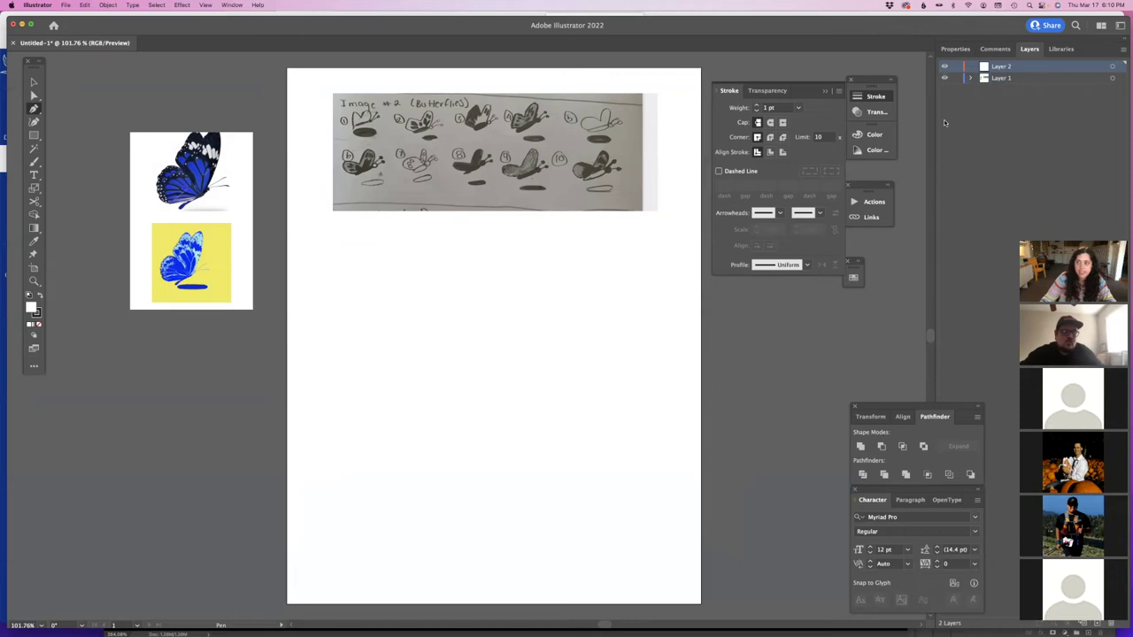
click(956, 79)
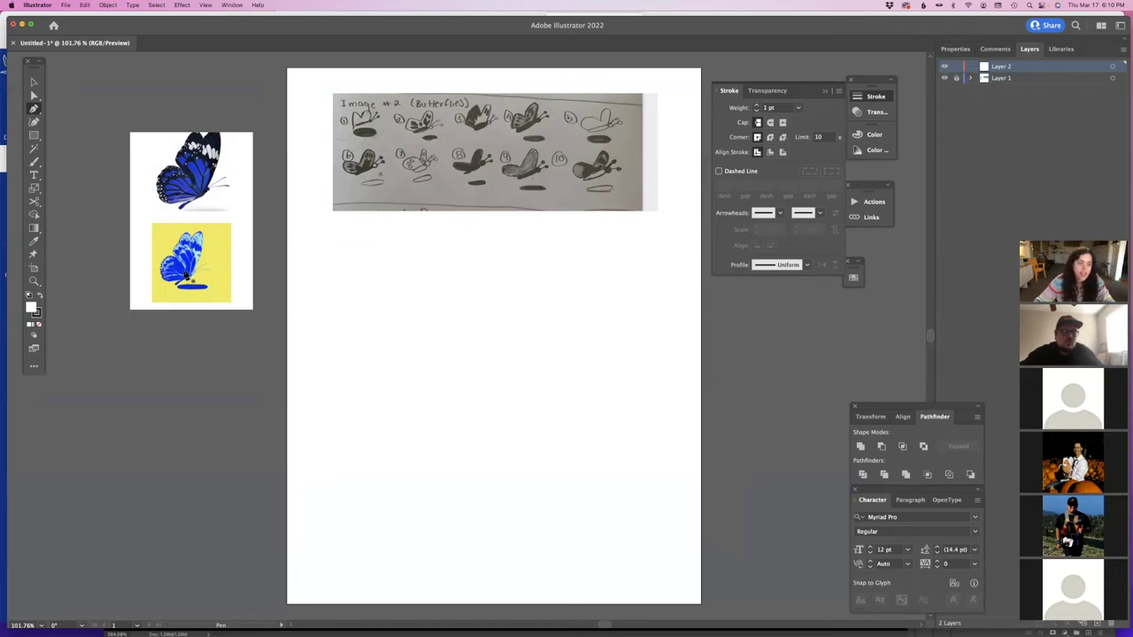
- Trace the upper and lower wings over the yellow-background butterfly as two closed curved paths with the Pen tool
click(181, 255)
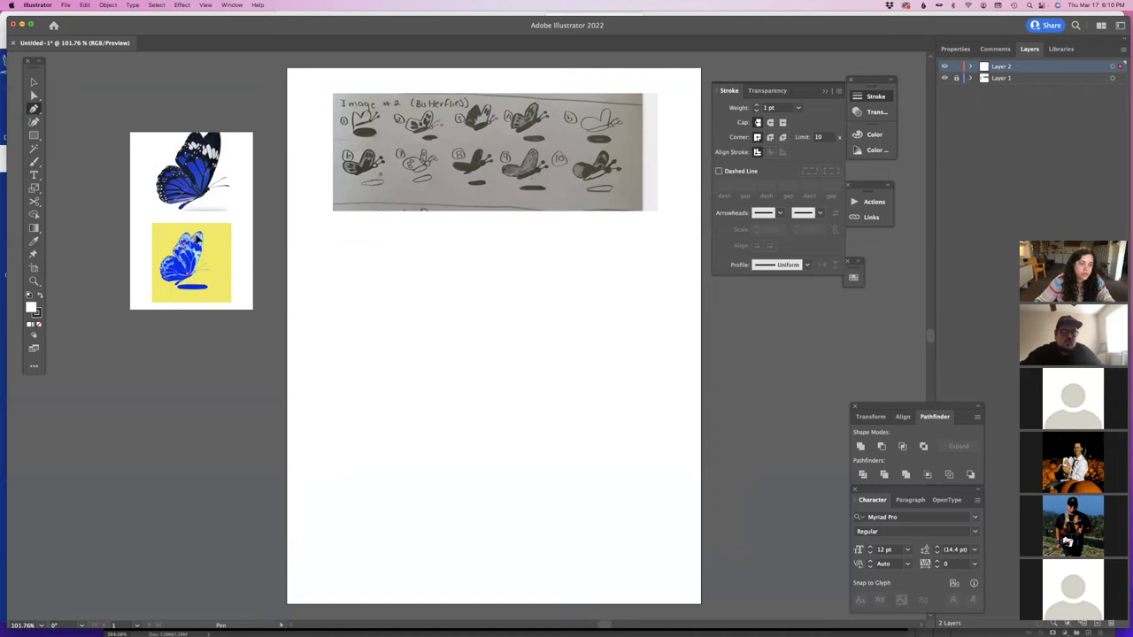
click(204, 234)
click(203, 275)
click(195, 280)
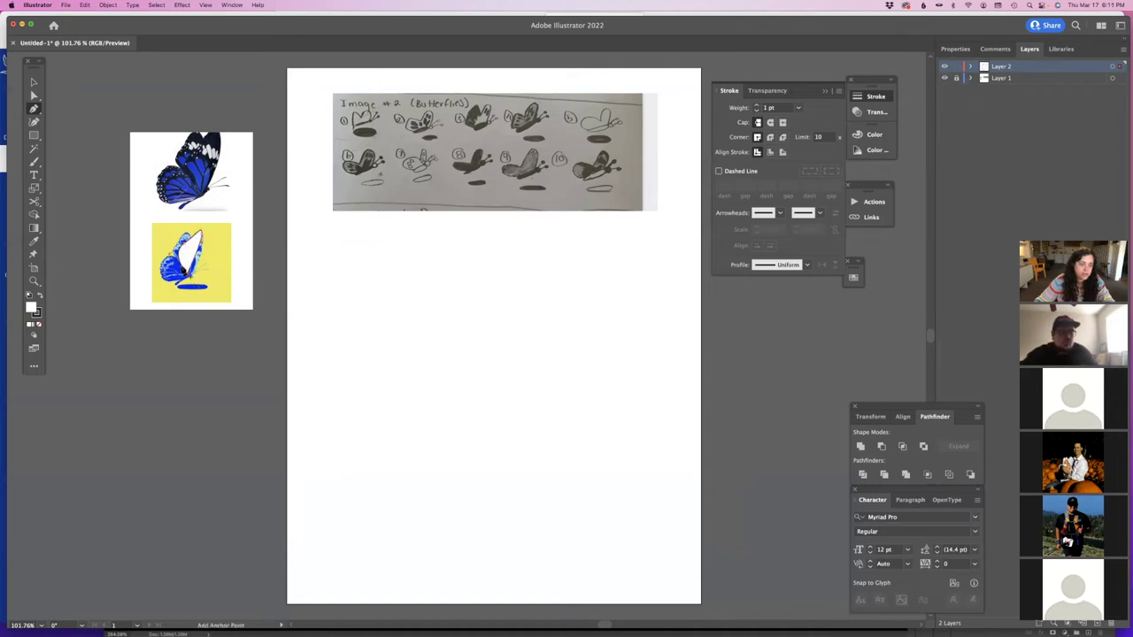
click(183, 283)
click(659, 343)
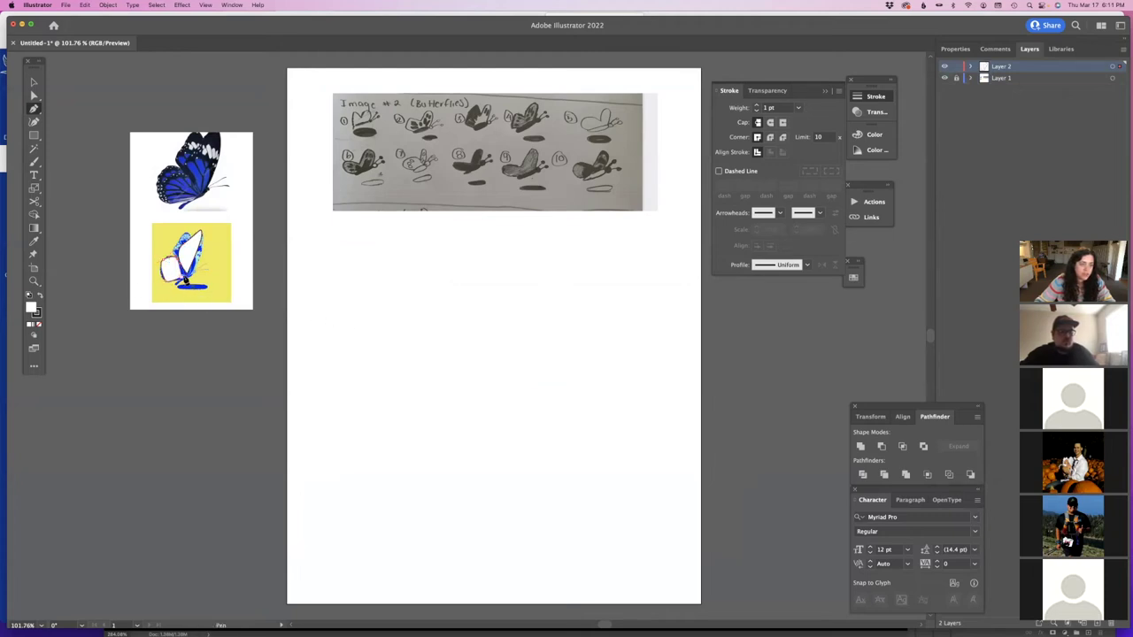
click(185, 279)
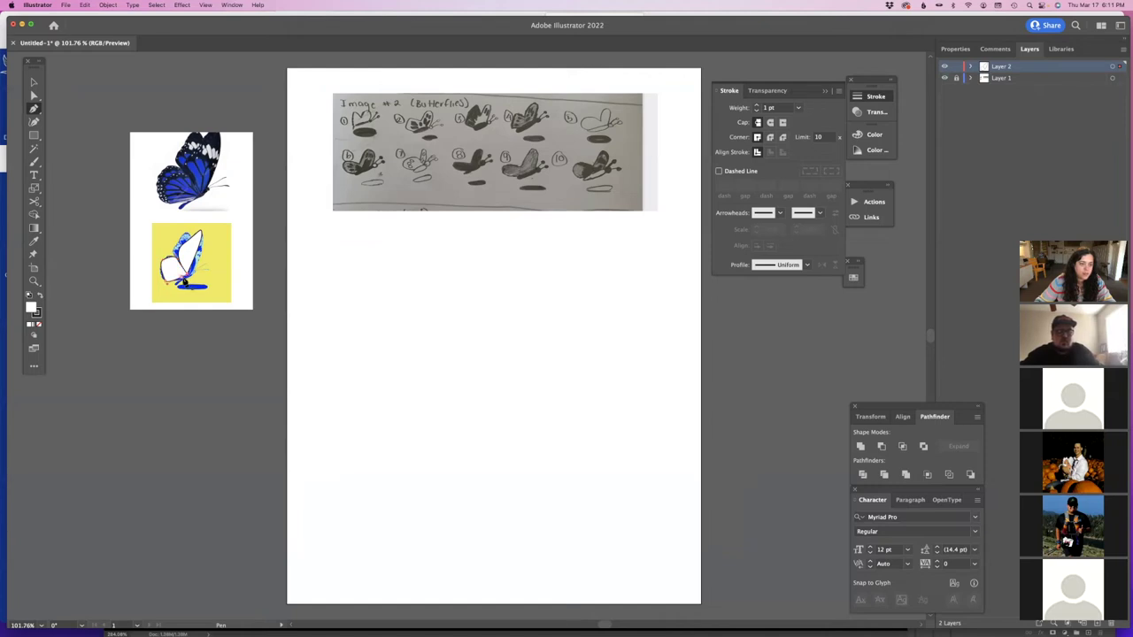
- Select both traced wing shapes and move them onto the artboard below the sketch image
super+click(357, 291)
super+click(194, 254)
shift+super+click(175, 275)
drag(175, 277, 411, 319)
key(super)
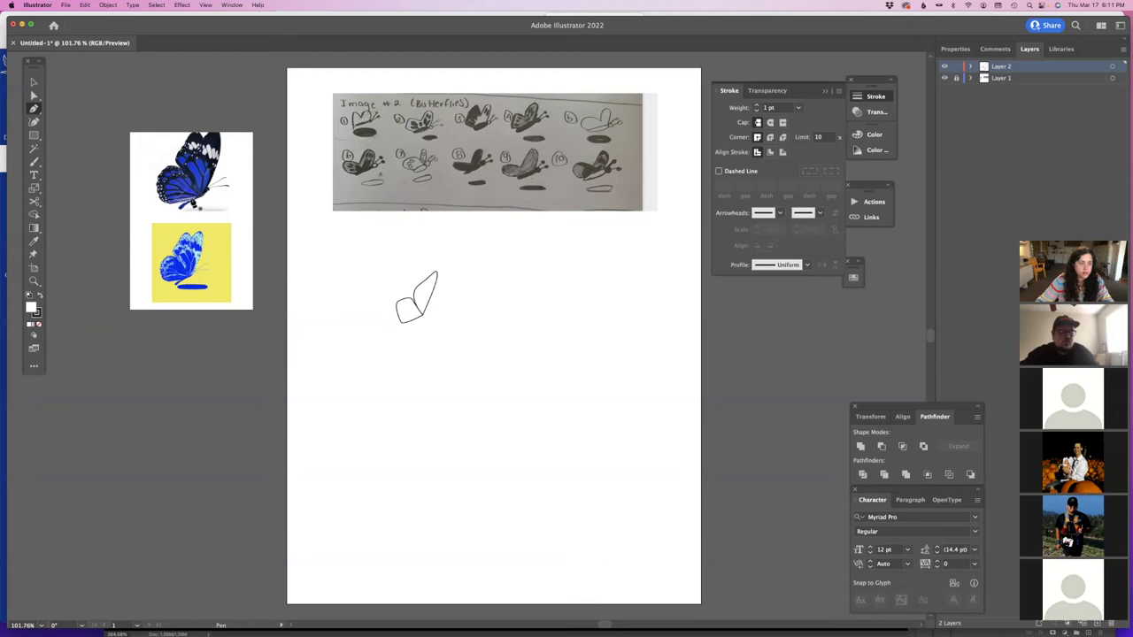
- Draw a small ellipse as the butterfly's head with black fill and no stroke, and move it beside the point where the wings meet
click(34, 280)
drag(185, 266, 306, 318)
drag(35, 139, 93, 148)
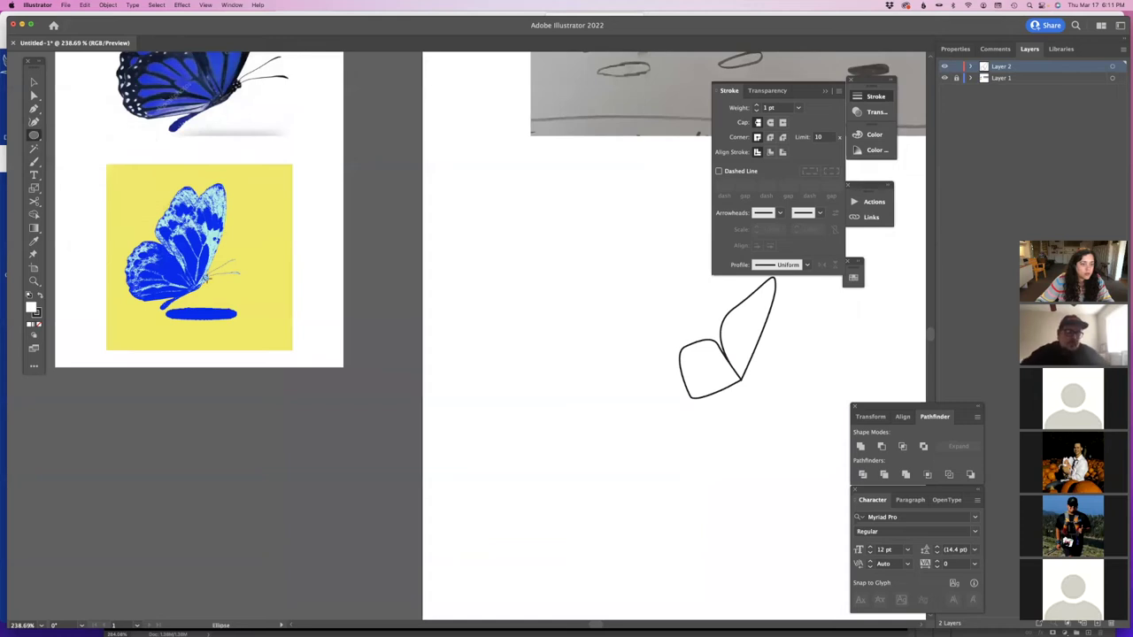
click(39, 296)
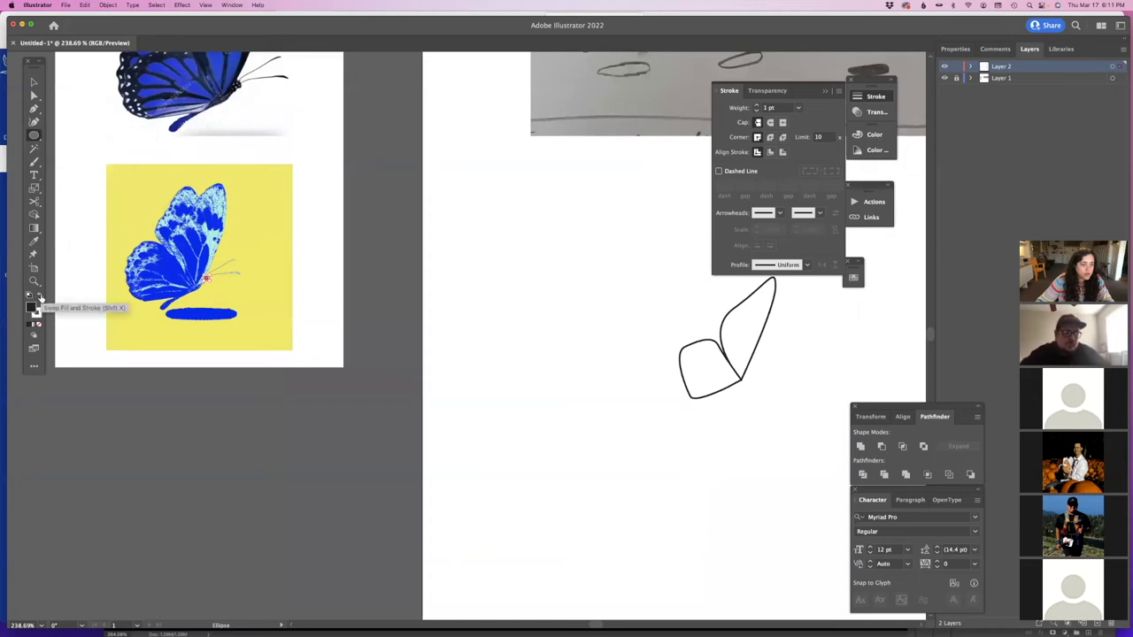
click(39, 324)
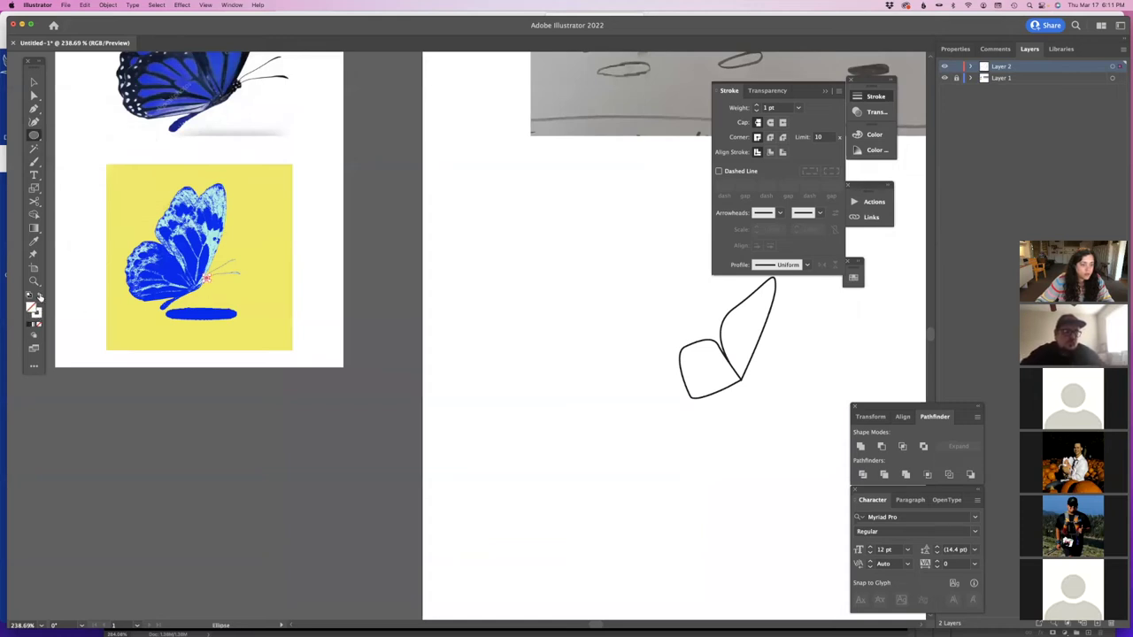
click(874, 134)
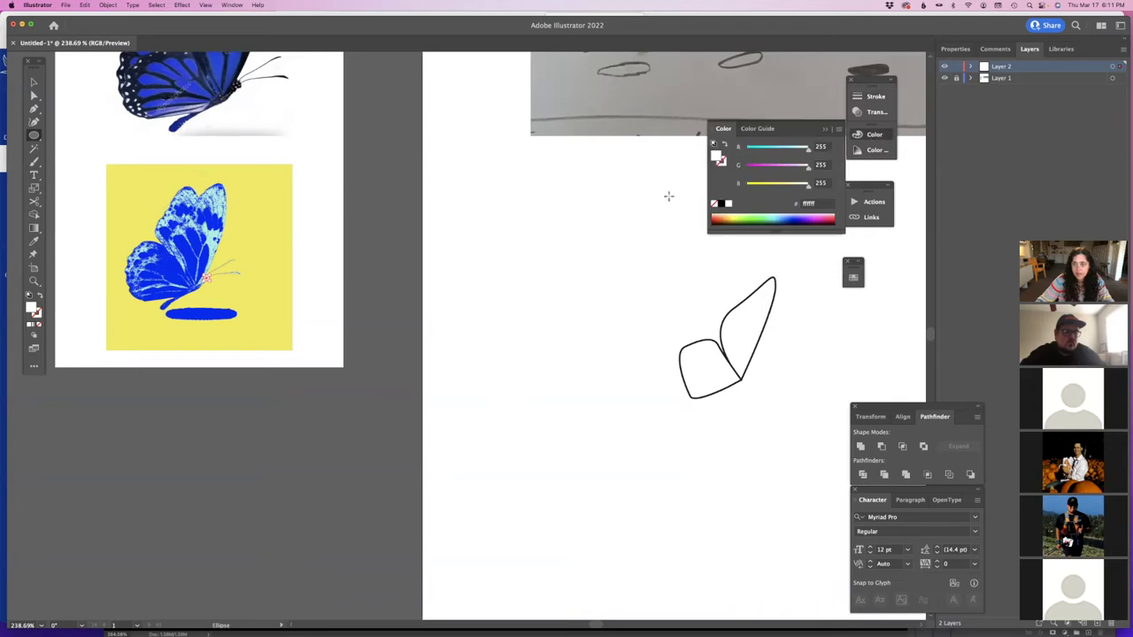
click(722, 205)
drag(206, 279, 748, 373)
- Draw two short curved antennae from the head and a body line under the lower wing, with a black stroke and no fill
click(33, 109)
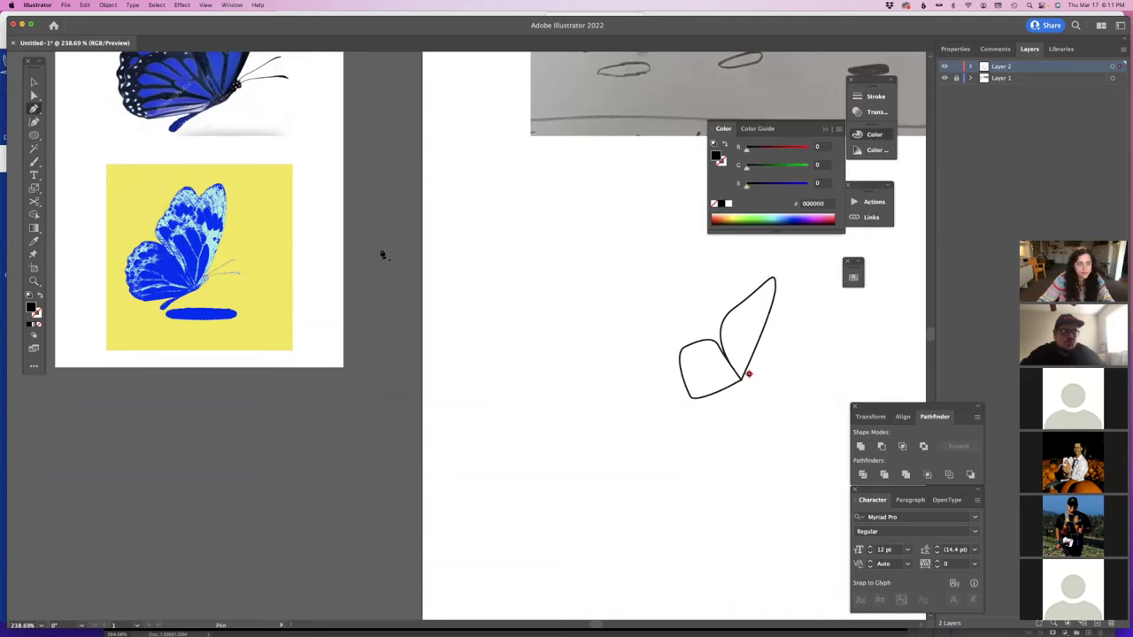
click(789, 365)
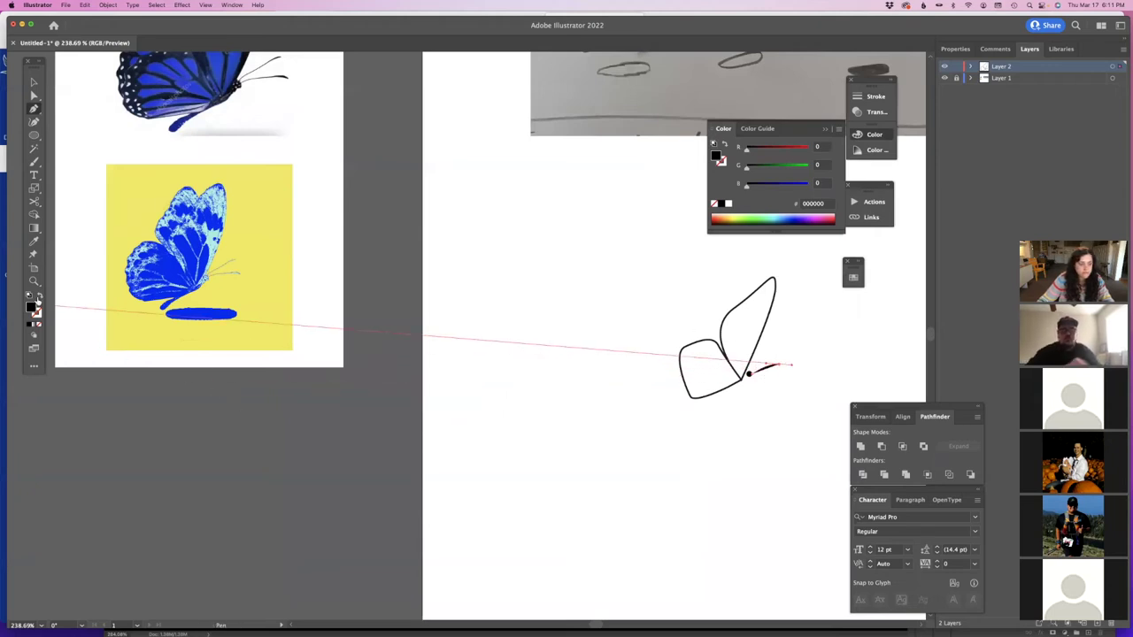
click(39, 297)
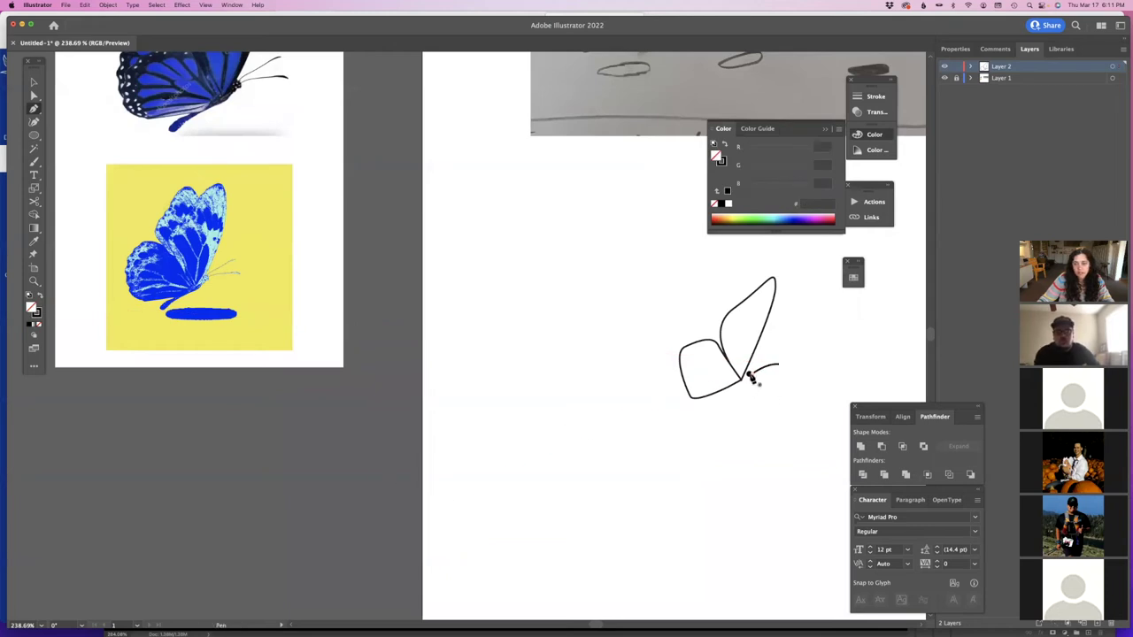
click(761, 354)
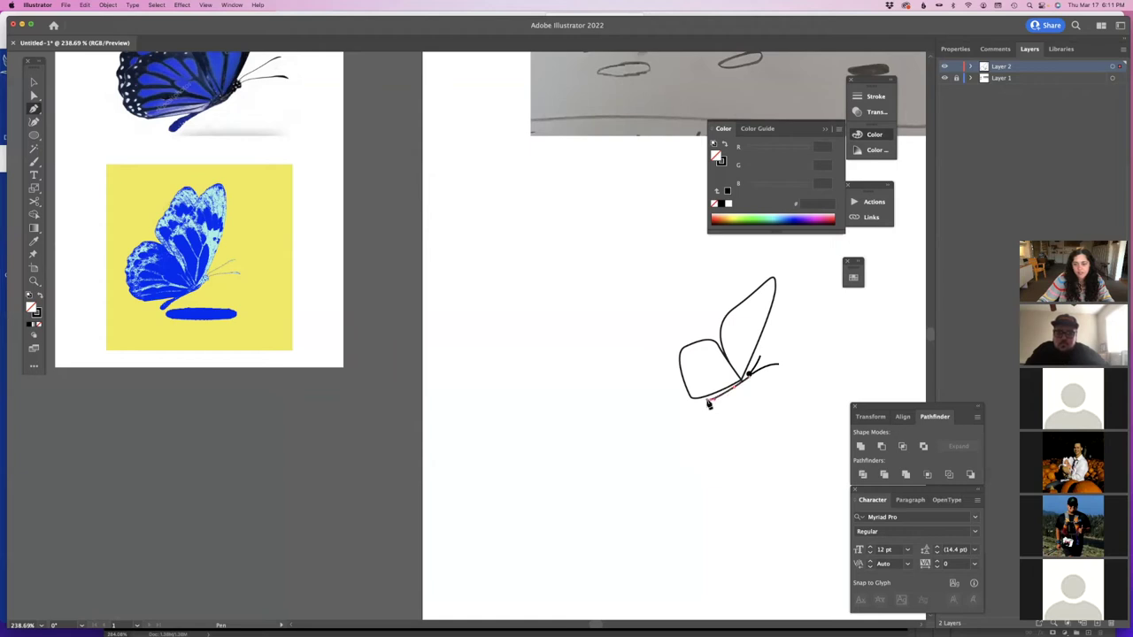
- Set the body line's stroke weight to 3 pt and nudge the line to meet the butterfly's head
super+click(660, 383)
super+click(726, 397)
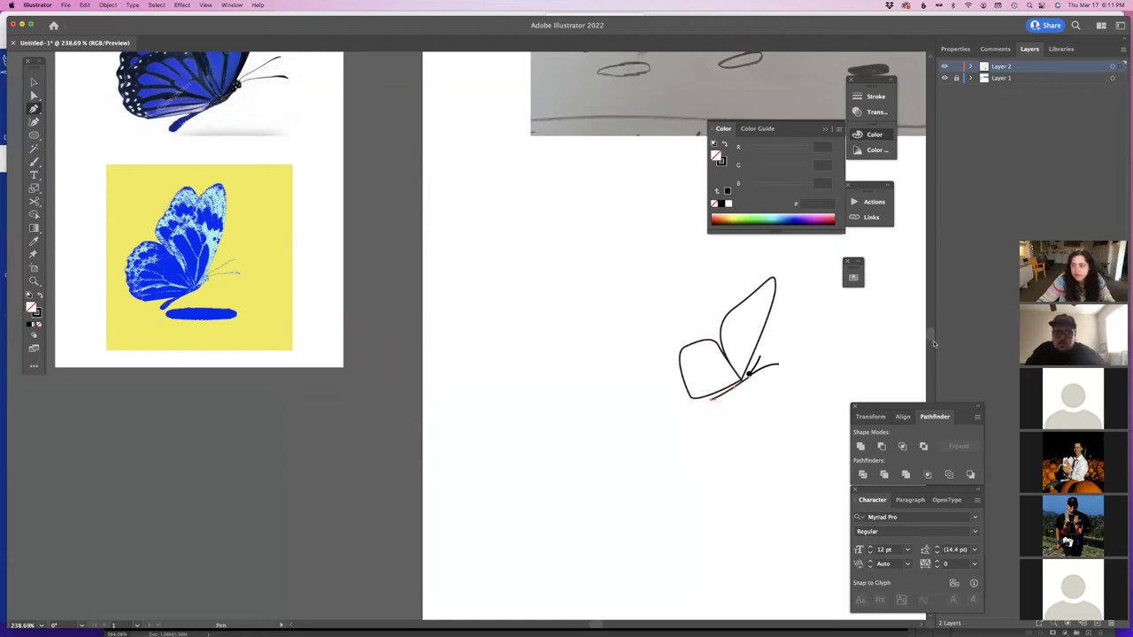
click(876, 96)
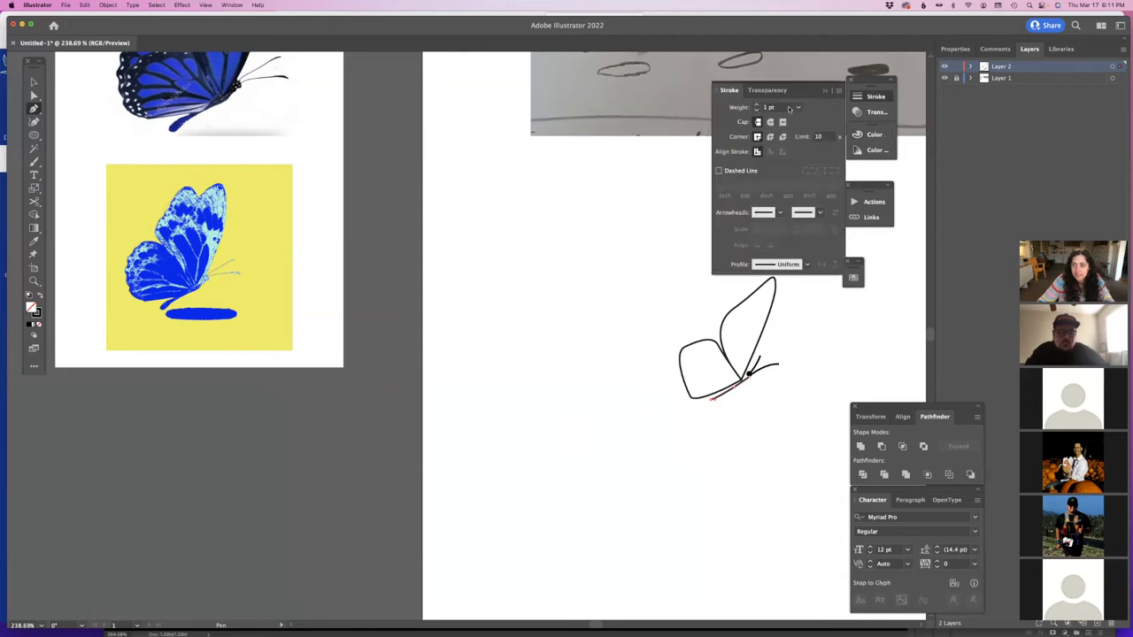
click(756, 104)
click(757, 105)
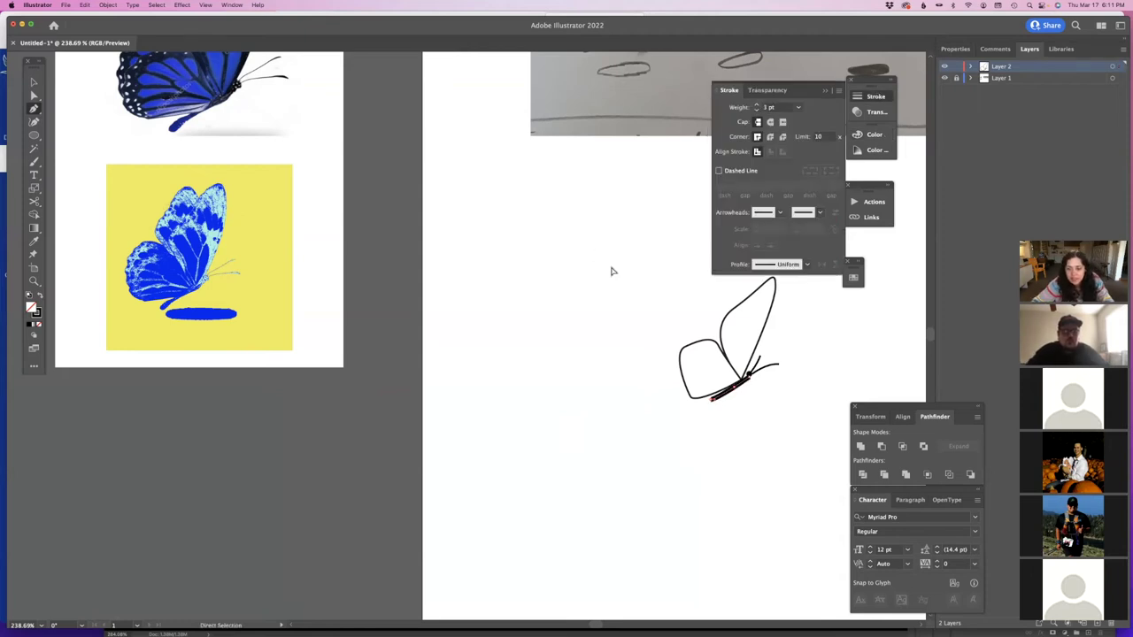
super+click(745, 381)
drag(750, 379, 747, 375)
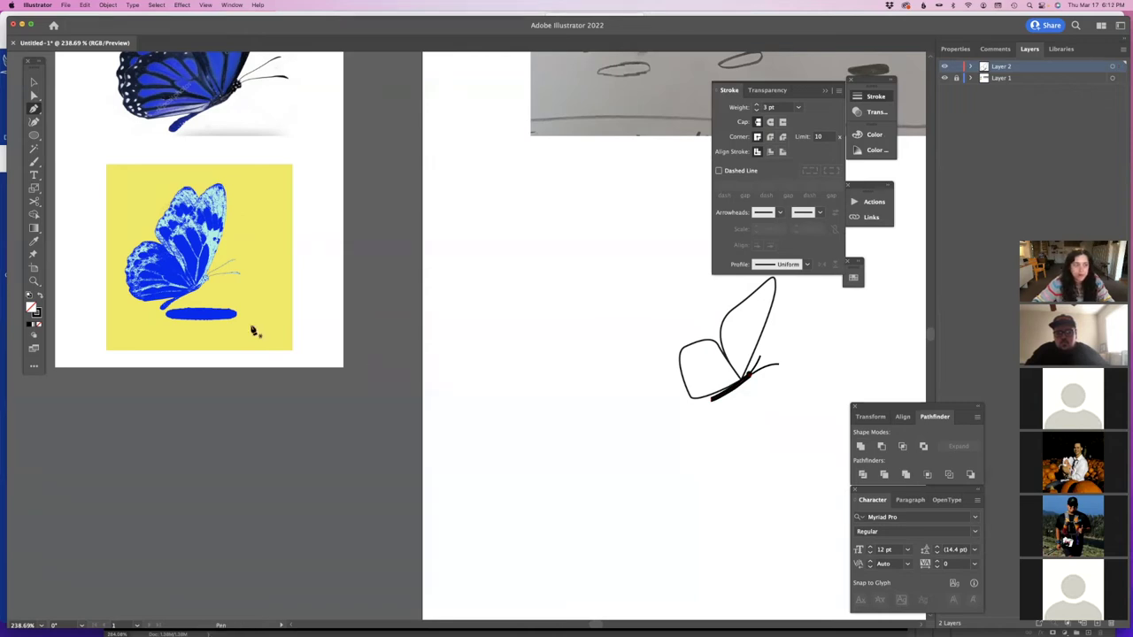
- Paint three small teardrop outlines inside each wing with the Paintbrush tool at 1 pt
click(34, 162)
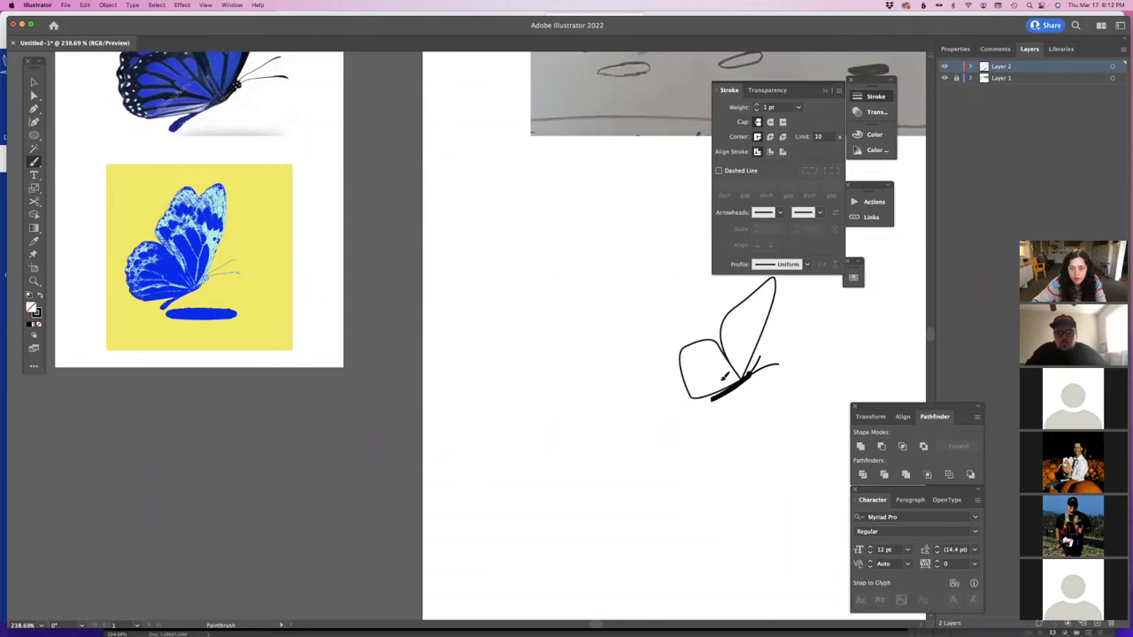
mouse_move(704, 380)
mouse_down()
mouse_move(725, 377)
mouse_move(696, 361)
mouse_move(715, 368)
mouse_move(734, 336)
mouse_up()
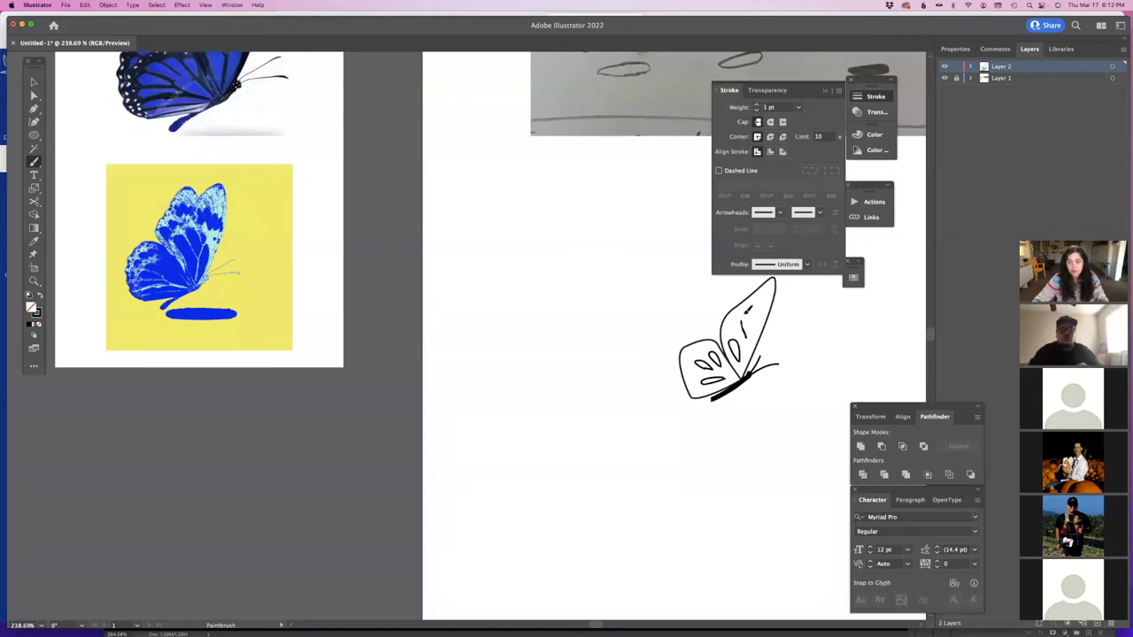
drag(760, 324, 759, 317)
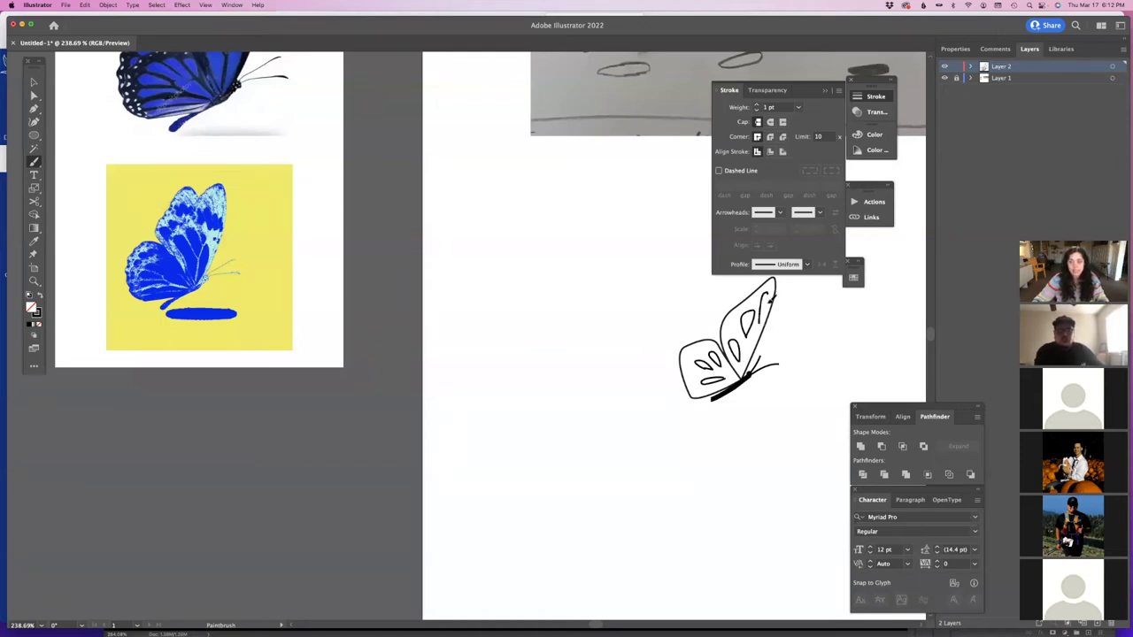
- Select all six teardrop outlines in the wings and swap their fill and stroke to make them solid black
drag(627, 351, 512, 354)
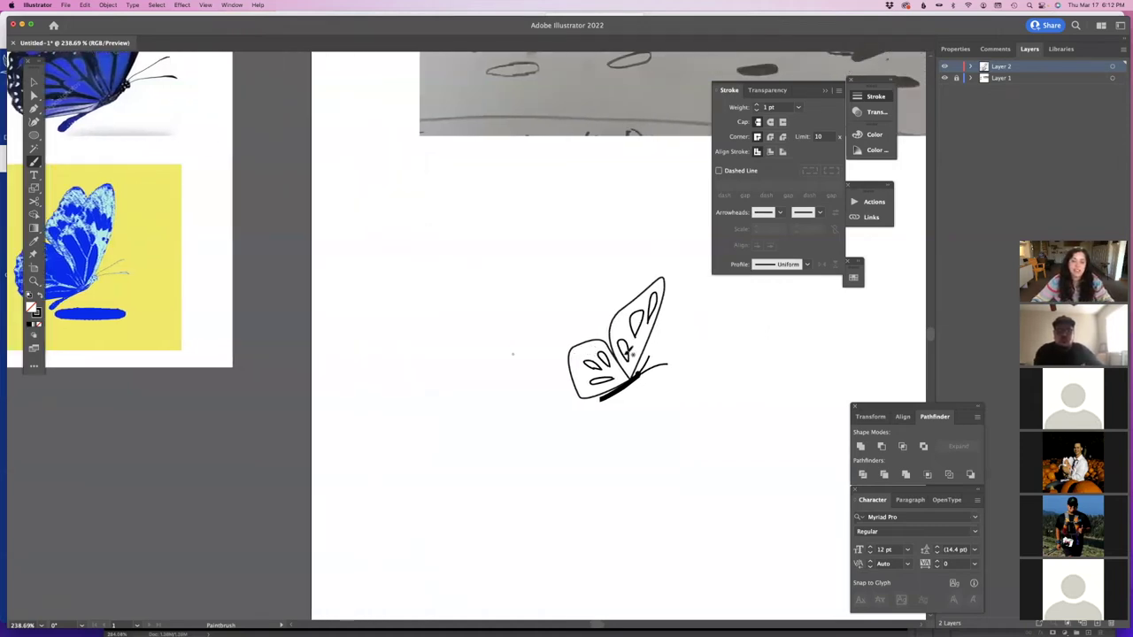
key(v)
click(593, 379)
shift+click(591, 363)
shift+click(603, 357)
shift+click(625, 357)
shift+click(633, 334)
shift+click(650, 321)
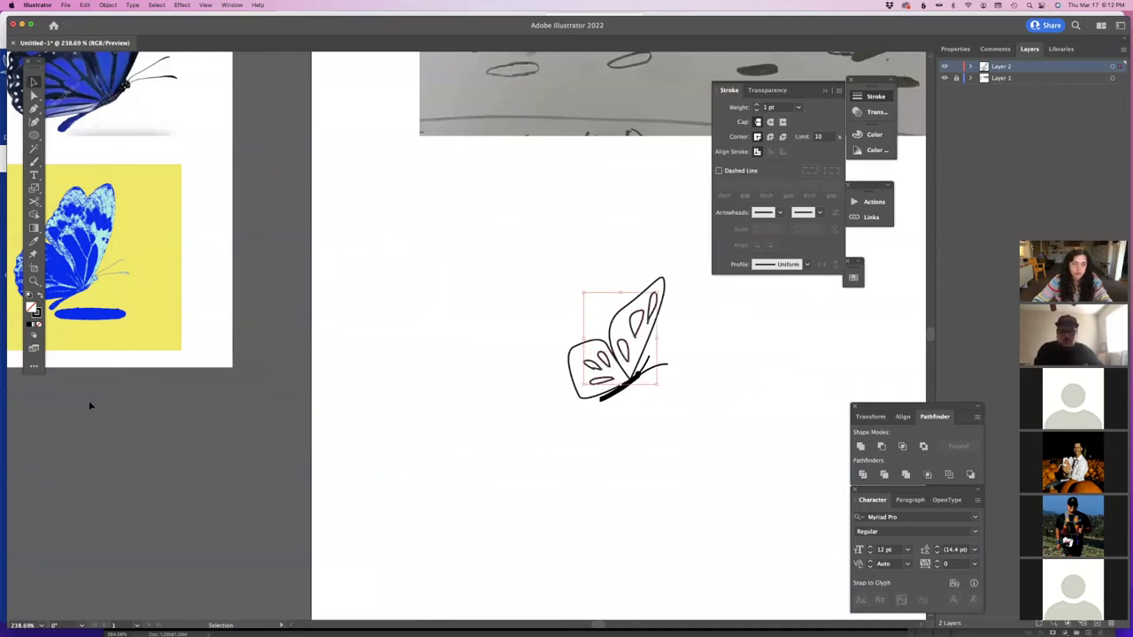
key(shift+x)
click(624, 424)
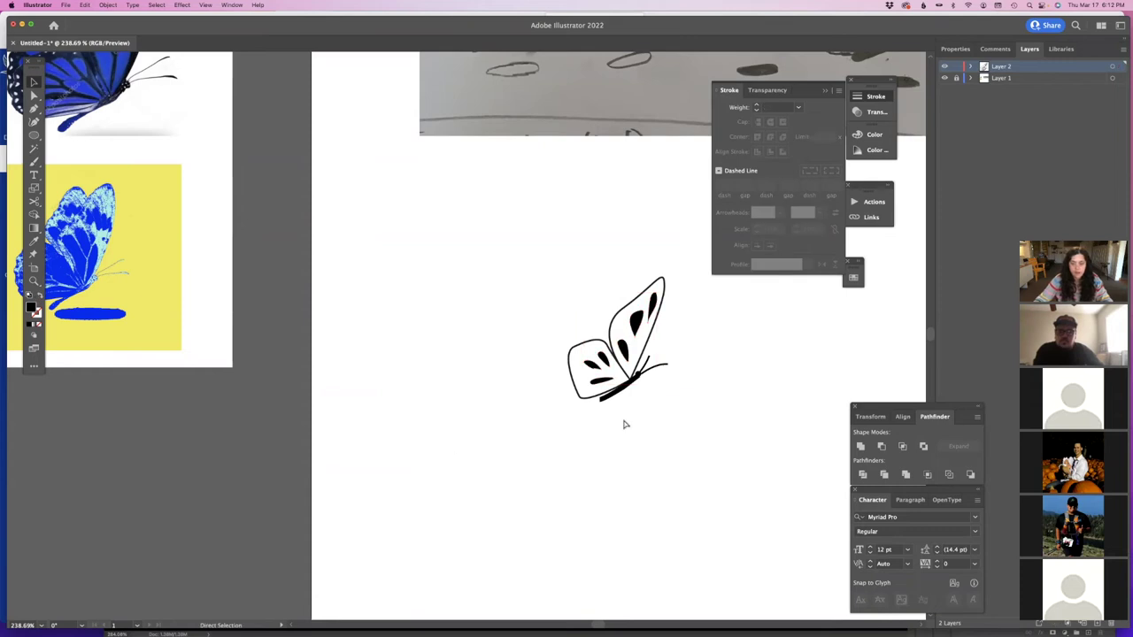
click(592, 402)
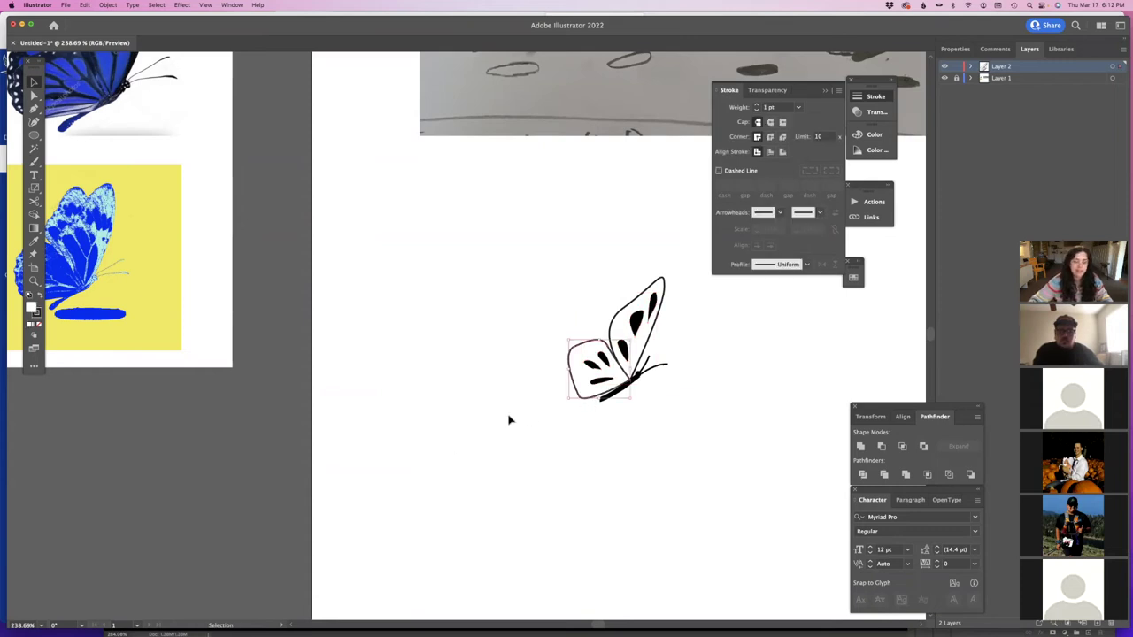
click(644, 478)
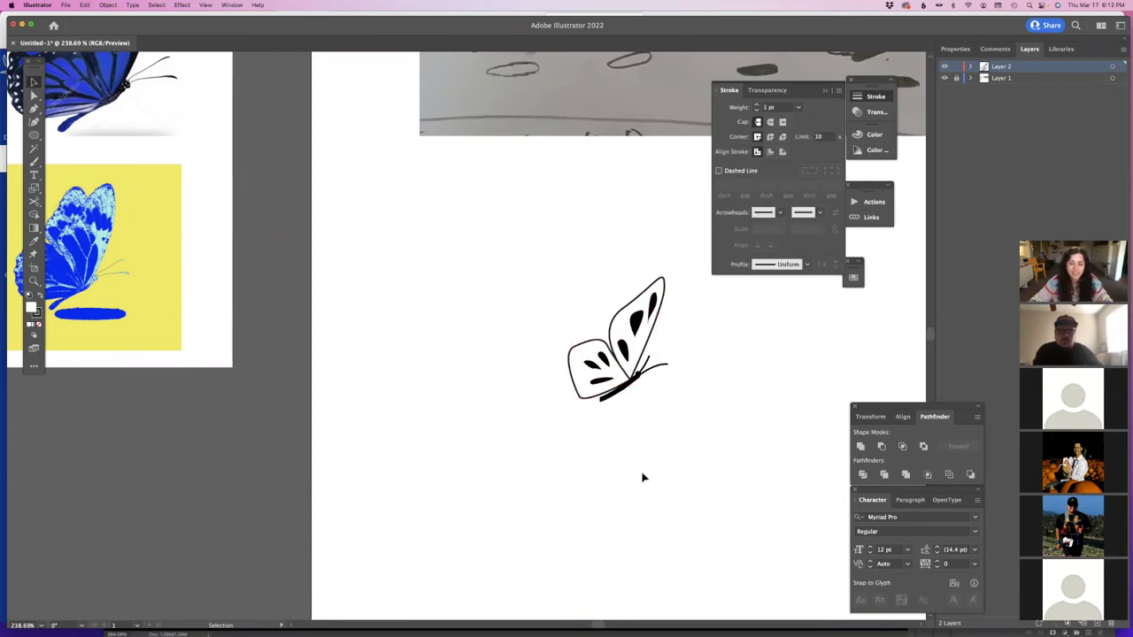
click(643, 376)
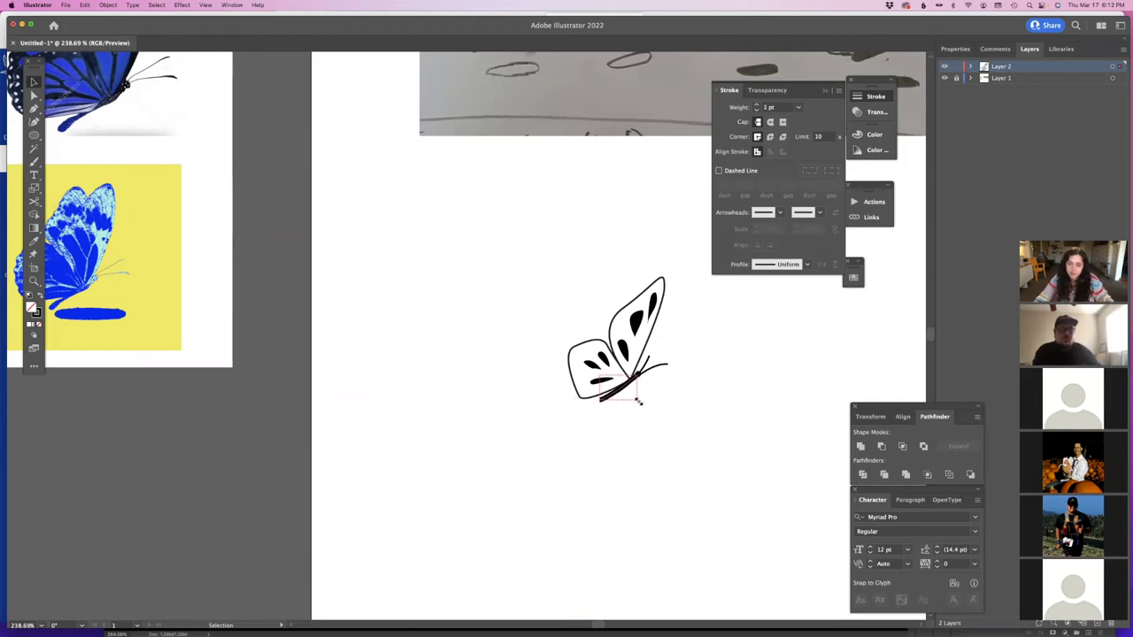
click(691, 420)
key(v)
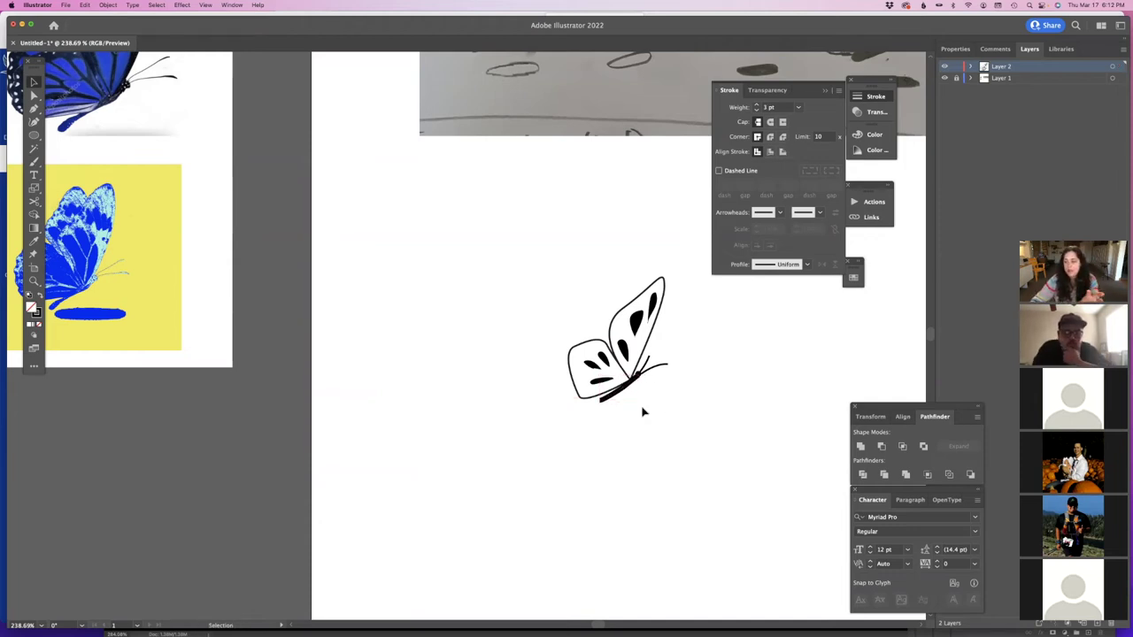
- Add the text "Business X" below the butterfly, select all of its characters and display their properties
click(34, 281)
drag(428, 322, 358, 372)
click(33, 174)
click(495, 403)
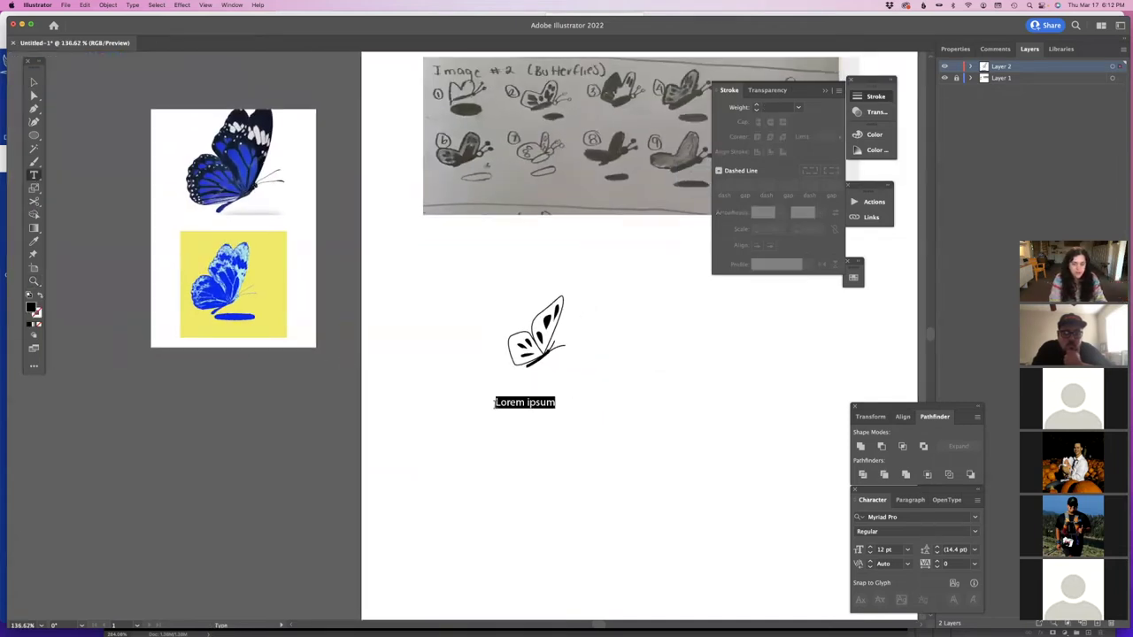
key(BackSpace)
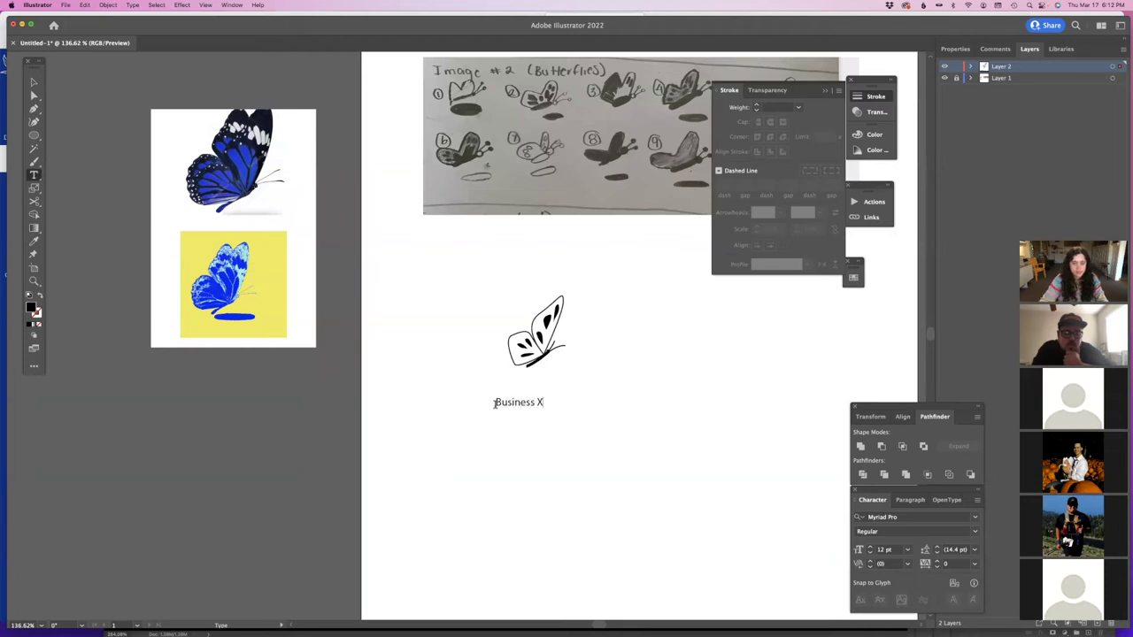
key(super+a)
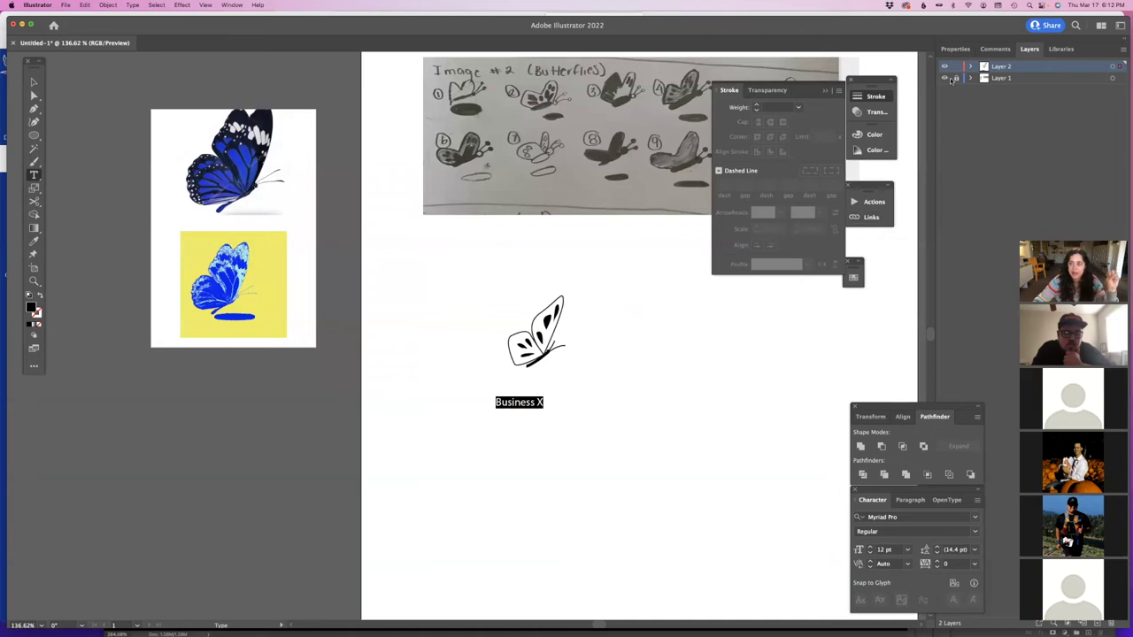
click(955, 49)
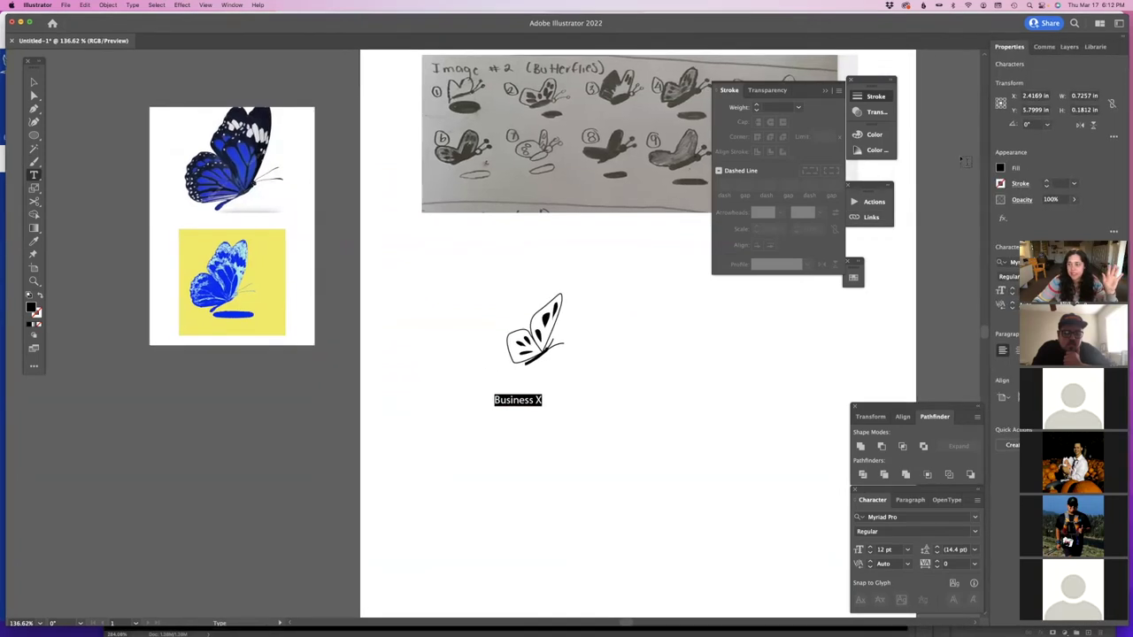
- Change the font of the selected "Business X" text to Caroline
drag(1090, 246, 934, 211)
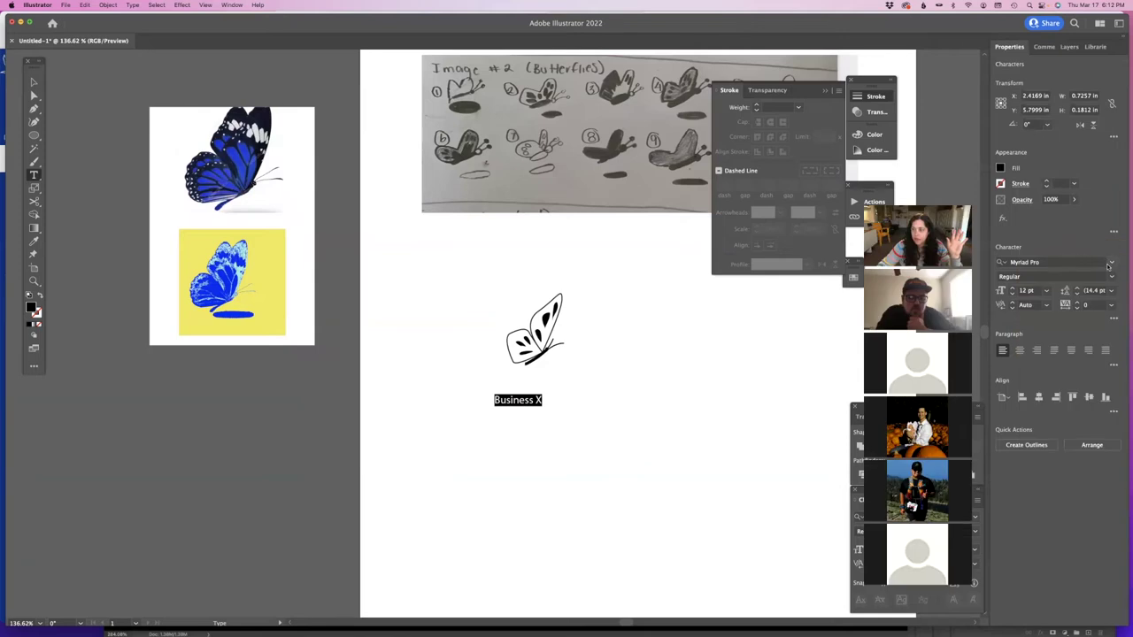
click(1109, 264)
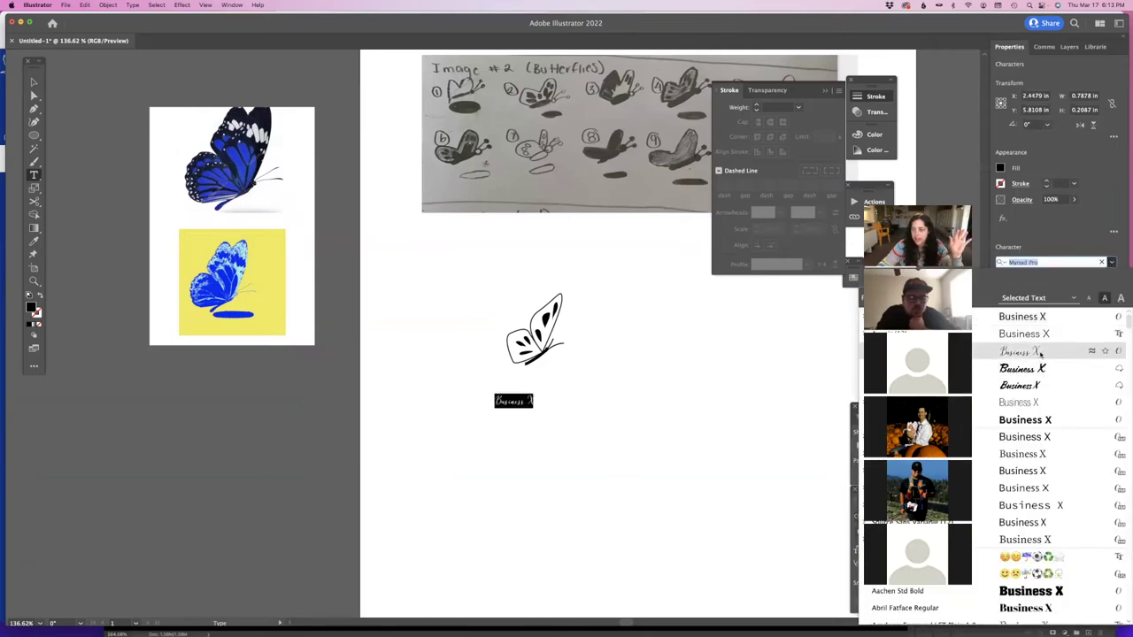
click(1040, 351)
- Scale the "Business X" text up to about 45 pt and position it directly beneath the butterfly
key(s)
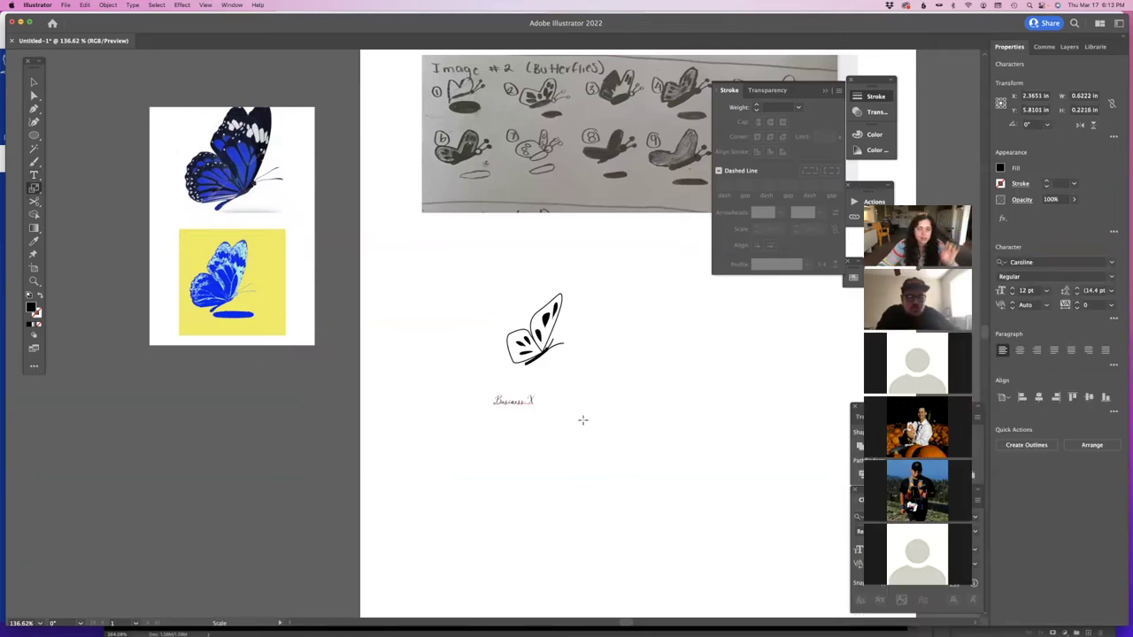
drag(553, 384, 590, 408)
key(s)
click(31, 82)
drag(508, 403, 470, 379)
click(552, 453)
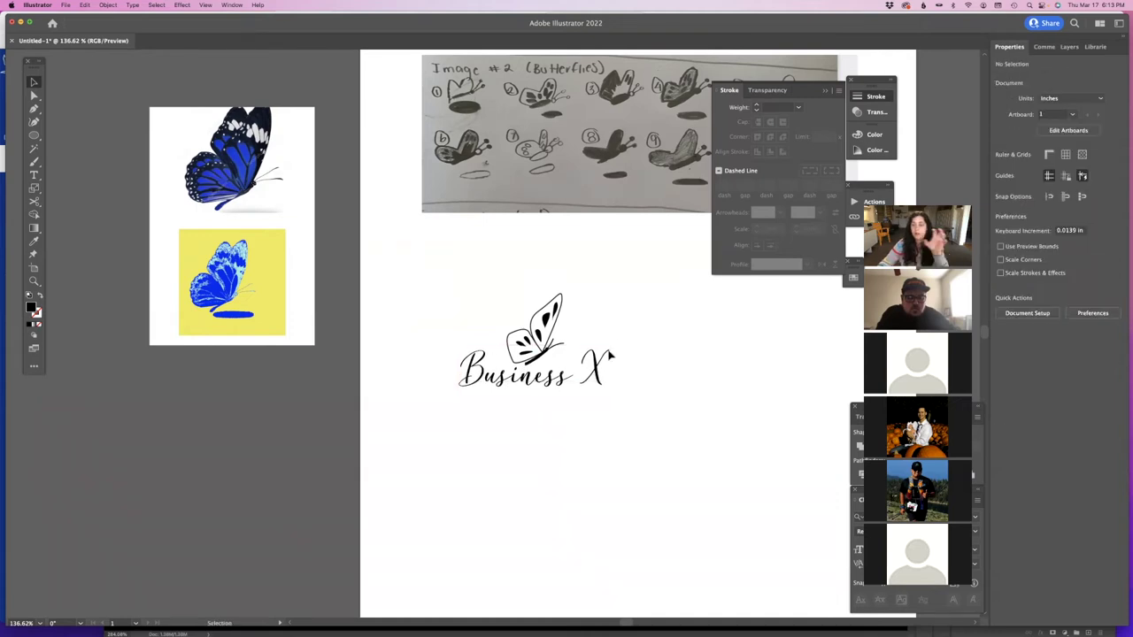
- Delete the sketch photo from the artboard and the butterfly reference images beside it
scroll(587, 378, right, 1)
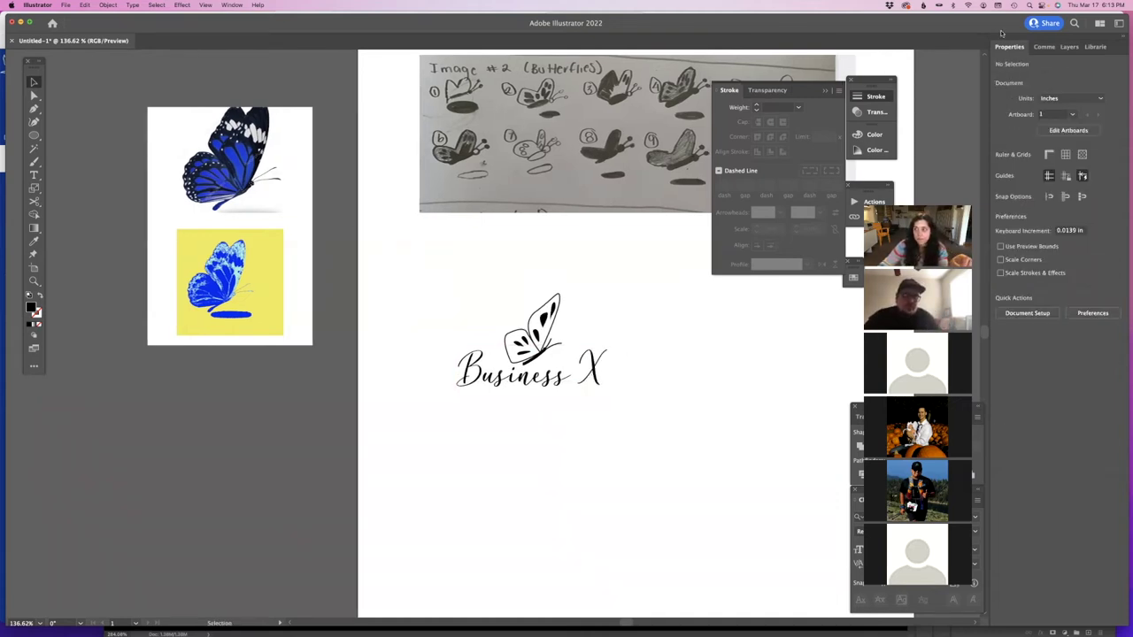
click(1067, 47)
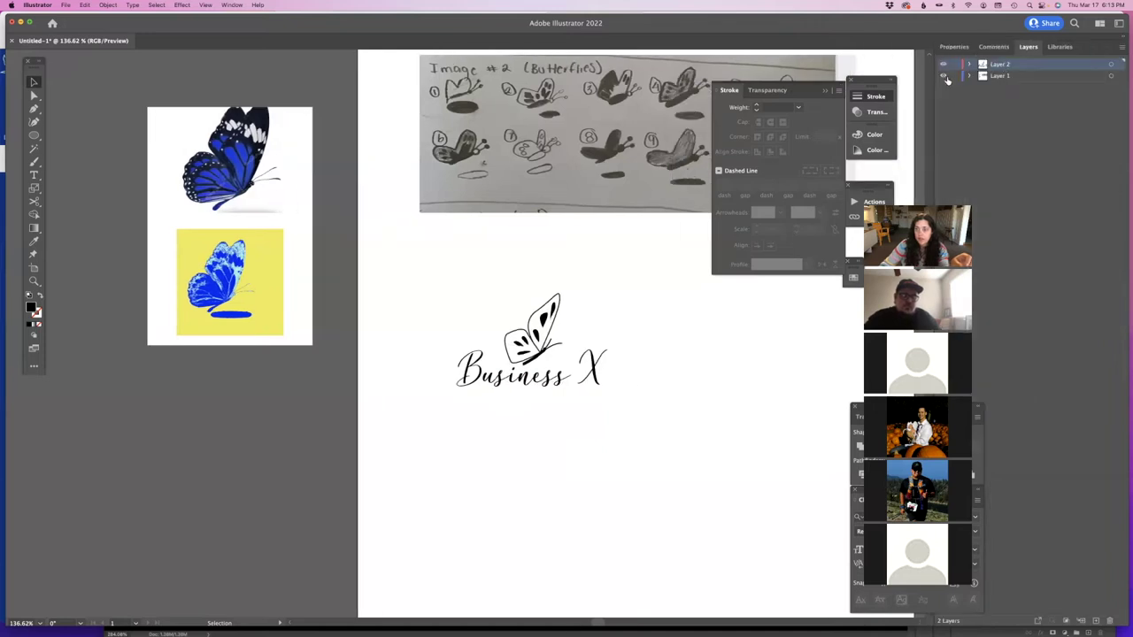
click(537, 153)
key(Delete)
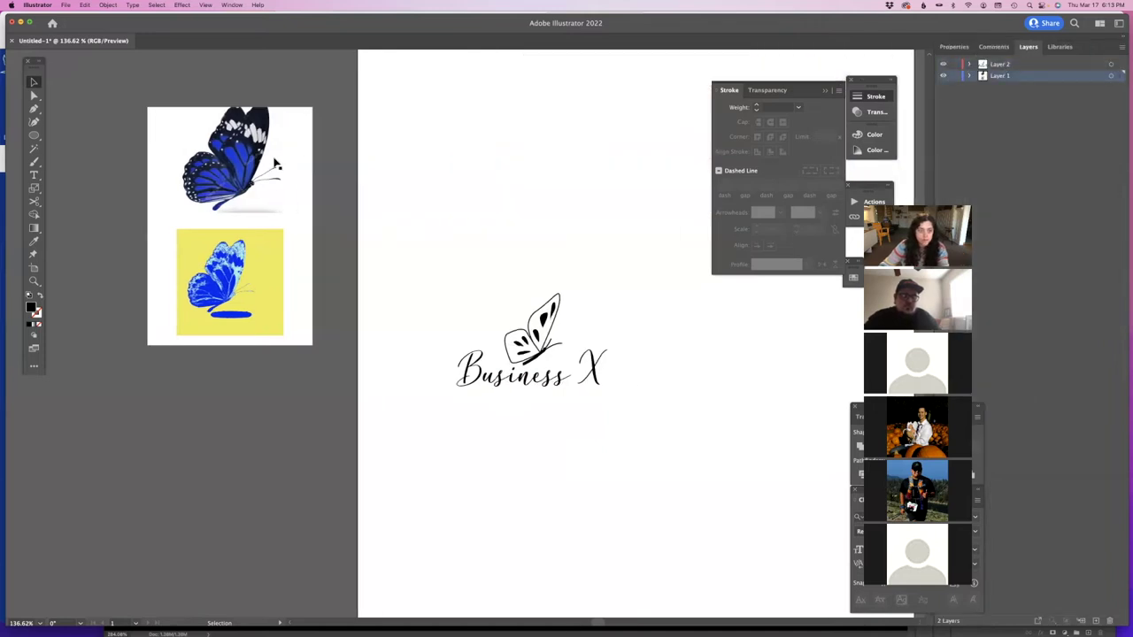
click(274, 165)
key(Delete)
- Duplicate the complete butterfly logo so two copies are stacked vertically on the artboard
click(34, 281)
drag(316, 251, 254, 267)
click(35, 84)
drag(397, 273, 508, 262)
click(392, 295)
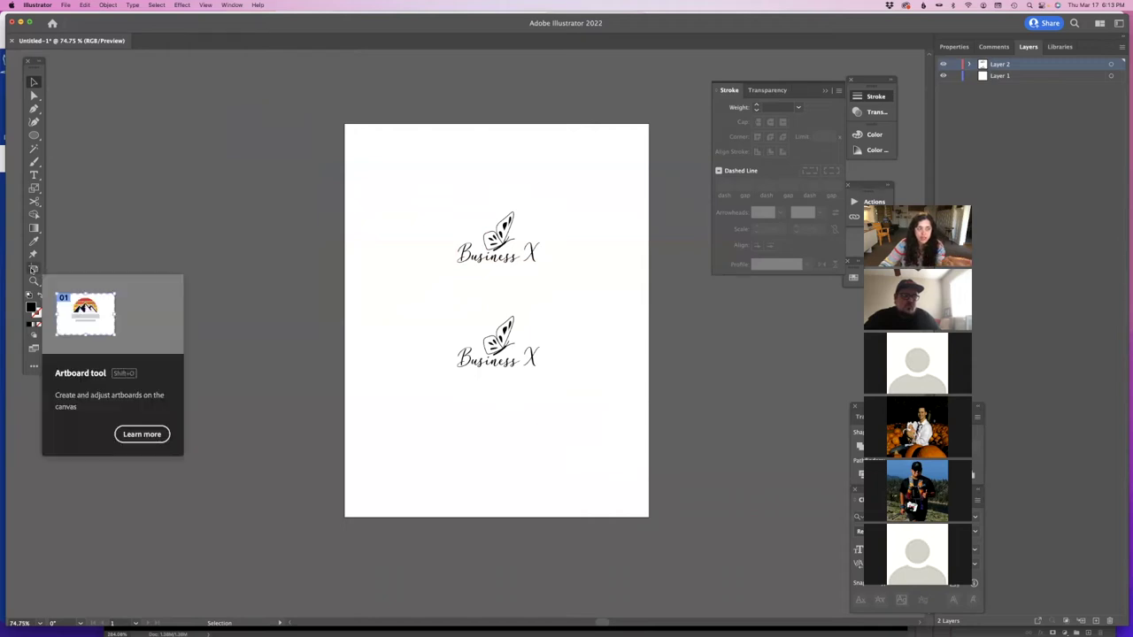
- Add four more Letter-size artboards to the document with the Artboard tool
click(34, 268)
click(954, 46)
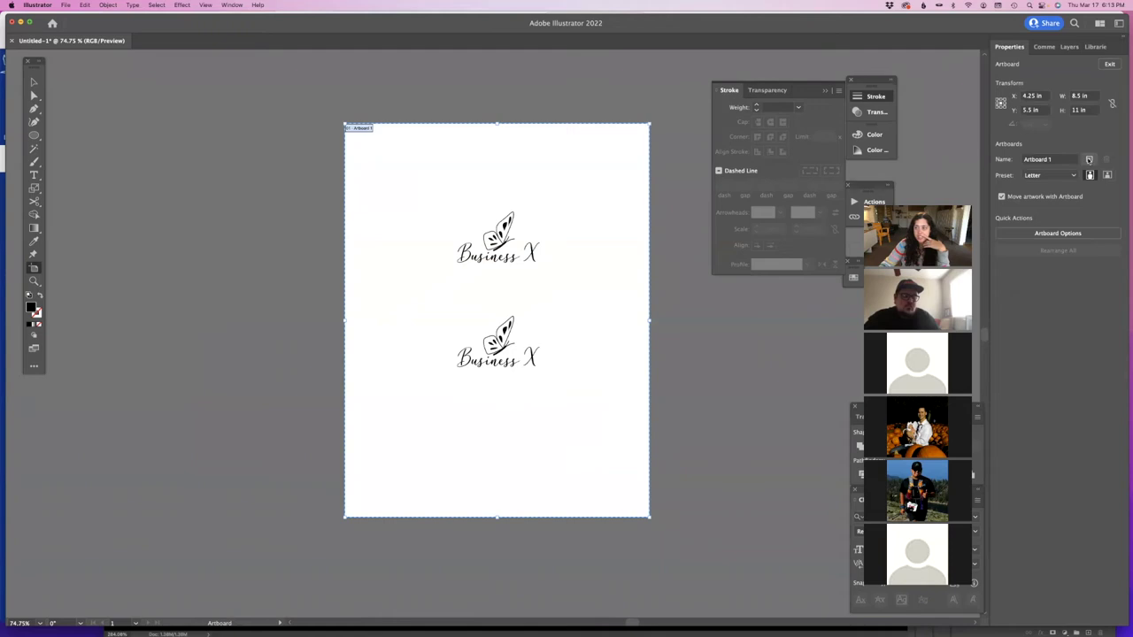
click(1090, 160)
click(1089, 159)
click(1089, 159)
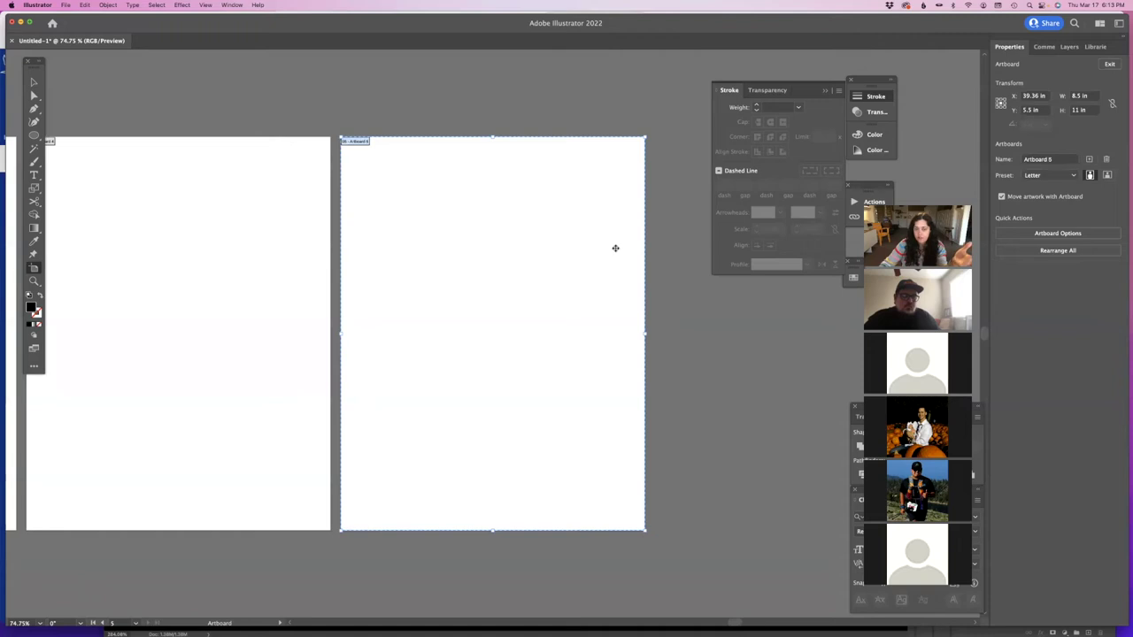
- Fill both wing shapes of the upper logo on the first artboard with dark blue
click(34, 281)
mouse_move(212, 258)
mouse_down()
mouse_move(157, 303)
mouse_move(270, 242)
mouse_move(331, 230)
mouse_move(260, 256)
mouse_move(256, 272)
mouse_move(324, 245)
mouse_move(301, 248)
mouse_up()
scroll(270, 241, left, 5)
scroll(301, 248, left, 3)
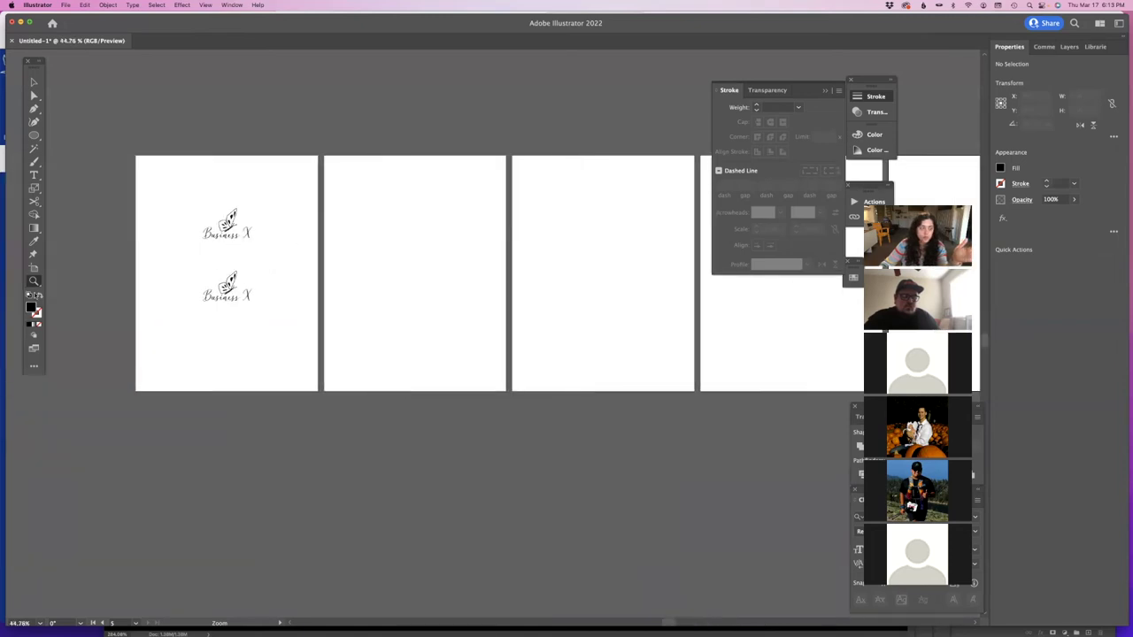
drag(226, 237, 398, 306)
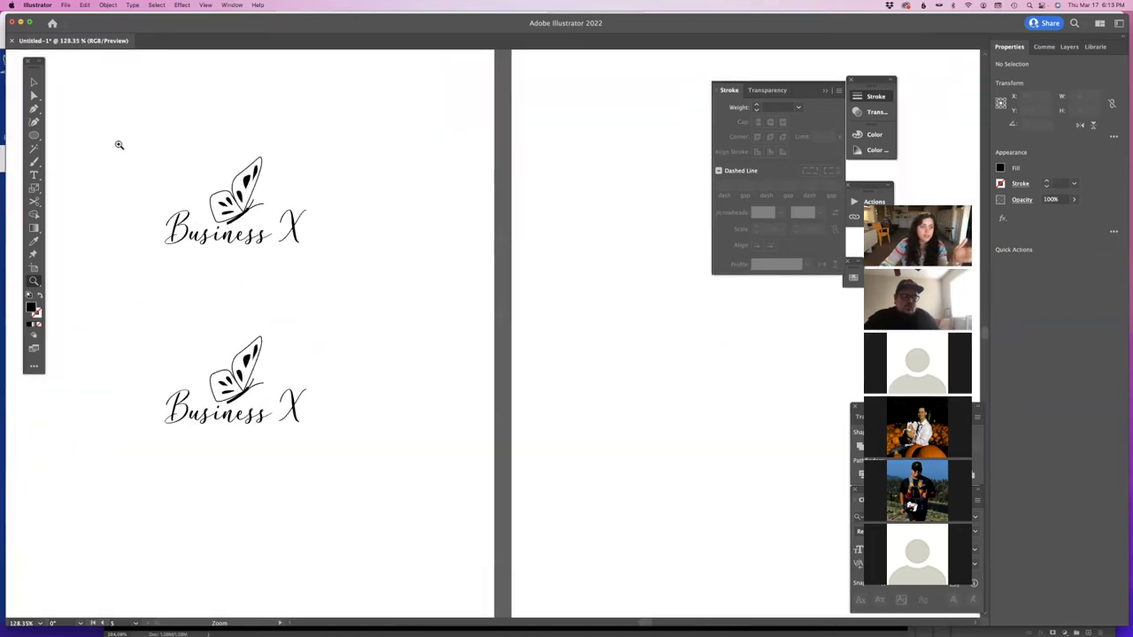
click(35, 82)
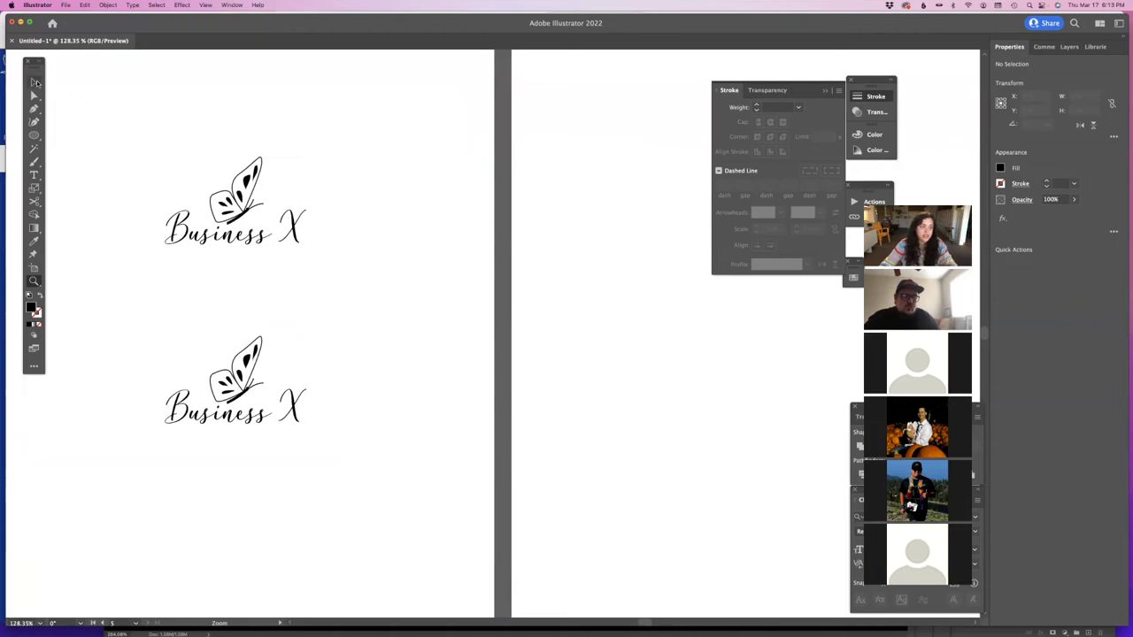
click(246, 182)
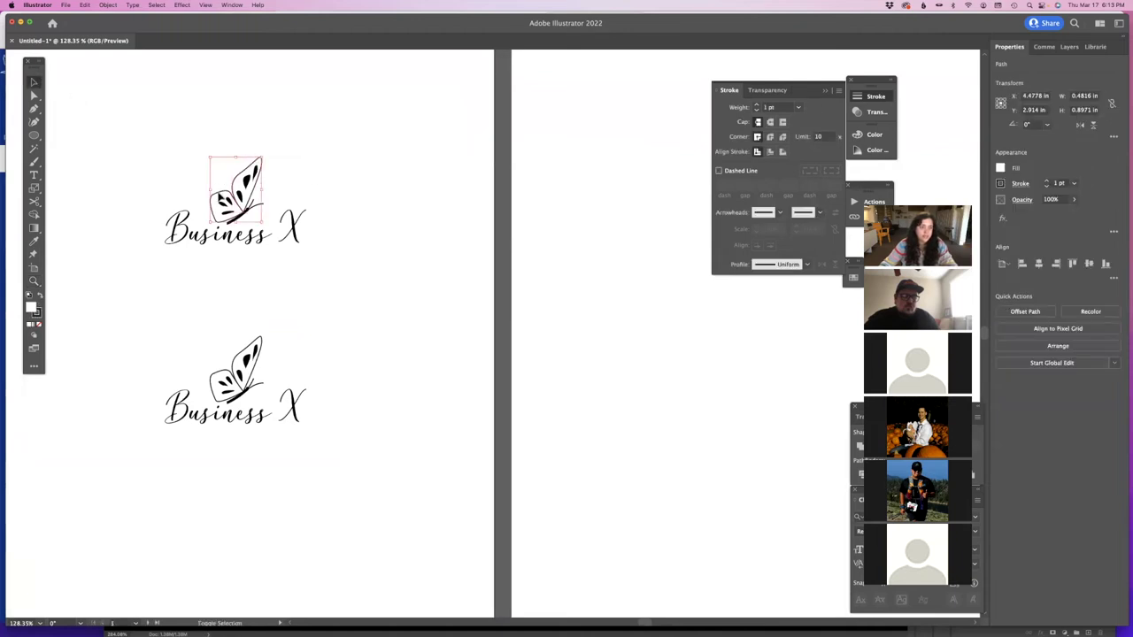
click(875, 135)
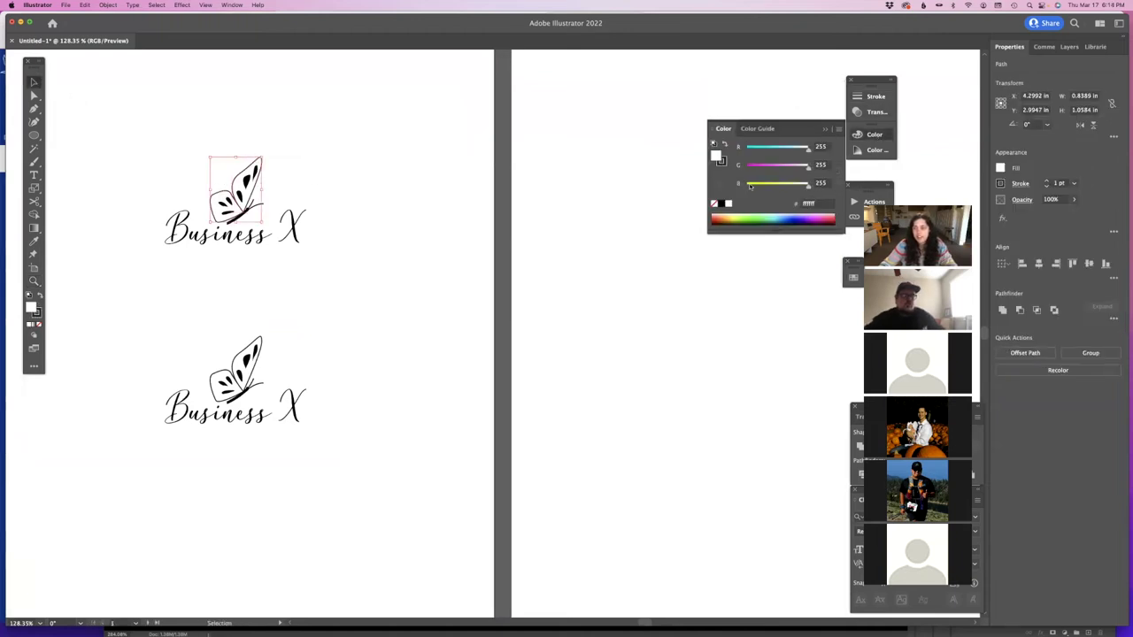
click(793, 215)
- Fill the upper logo's "Business X" text with light blue (17dcff)
click(270, 247)
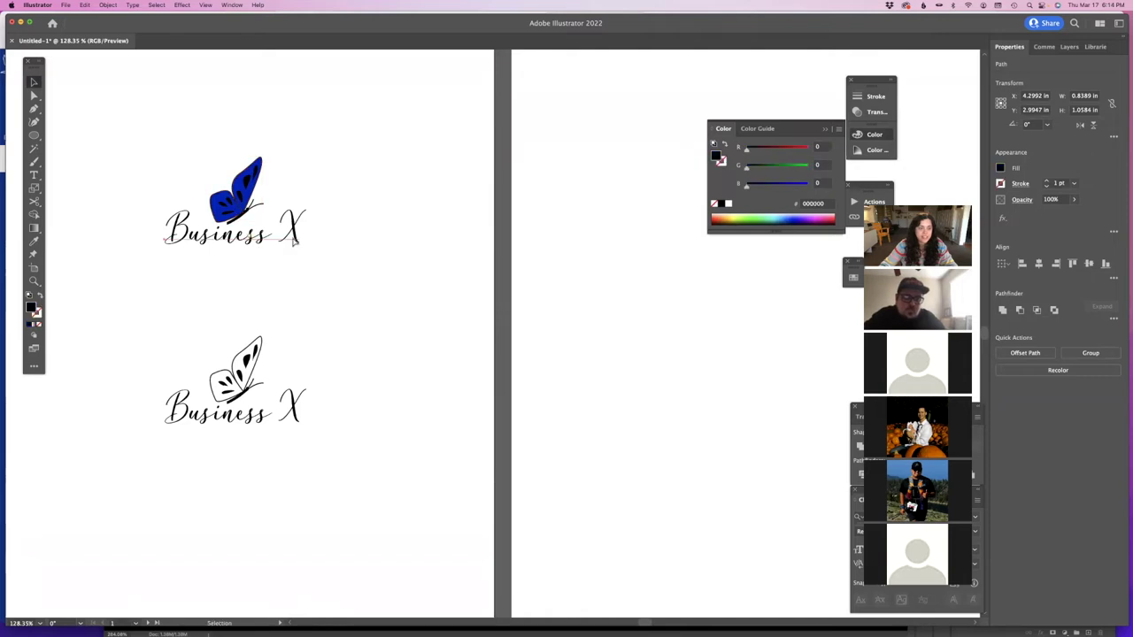
click(782, 217)
click(557, 221)
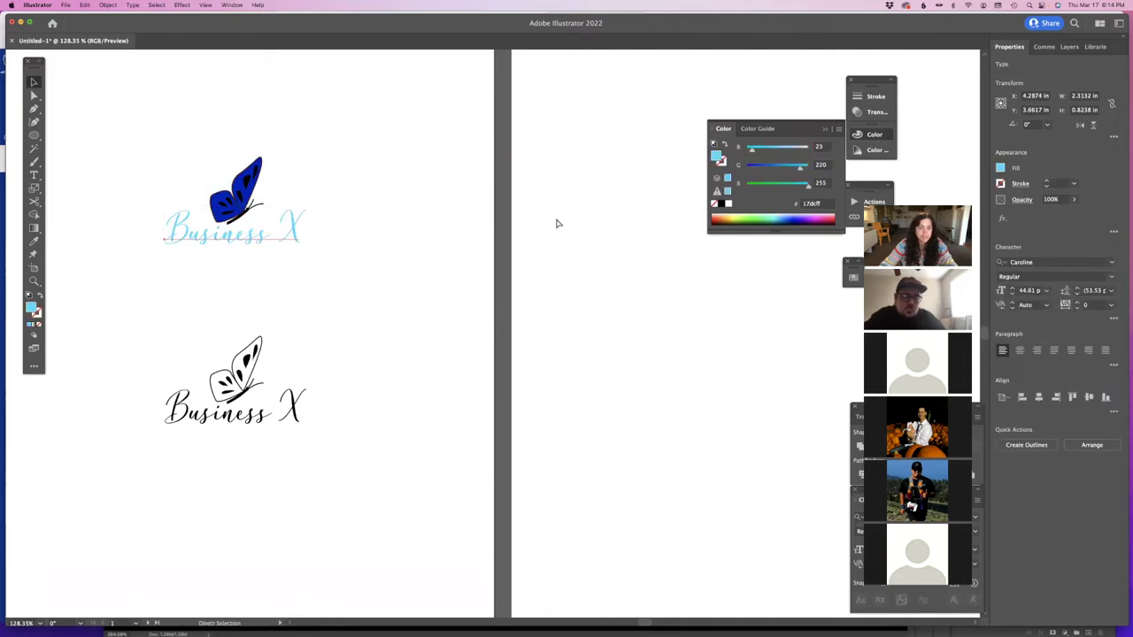
- Copy both logos from the first artboard to the same position on the second artboard
click(34, 281)
drag(171, 286, 117, 296)
click(33, 82)
click(138, 208)
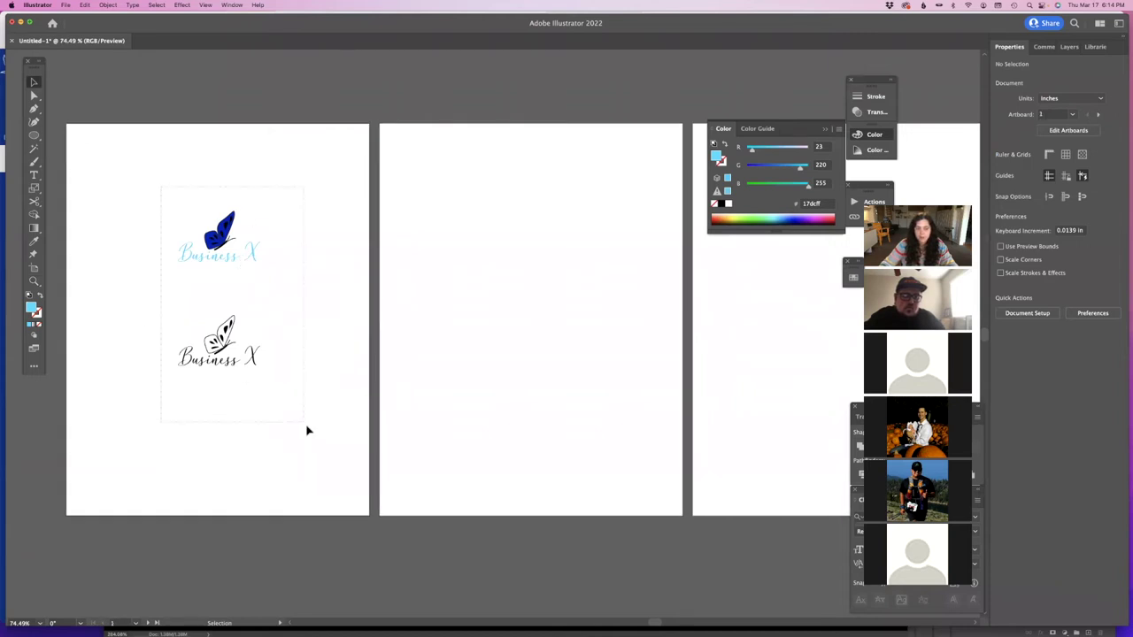
drag(307, 431, 305, 428)
drag(257, 354, 568, 354)
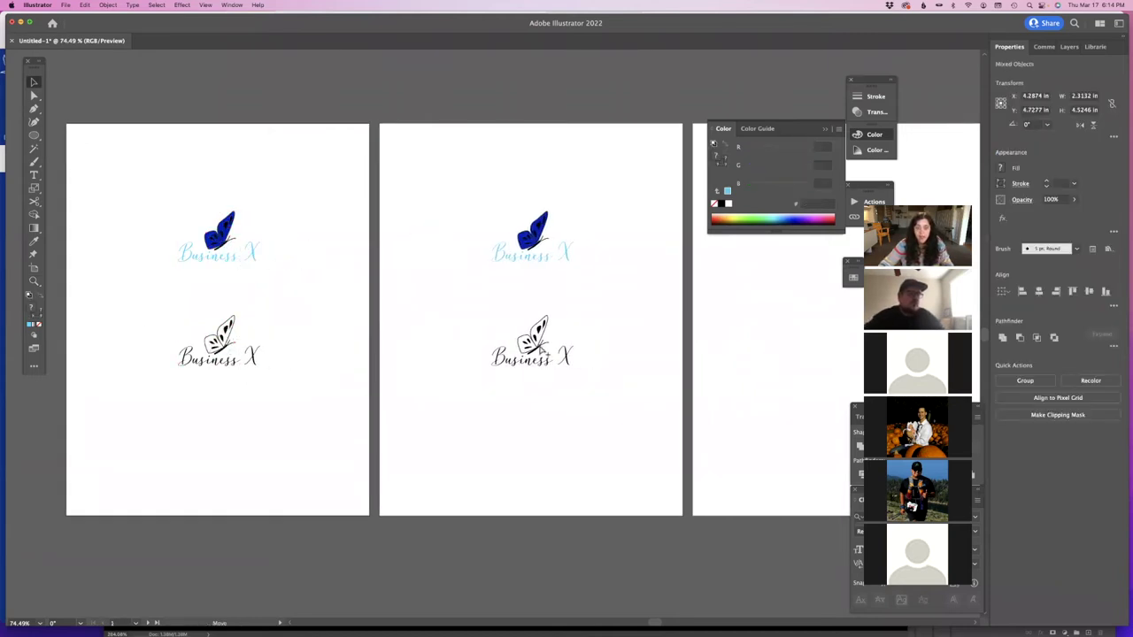
click(619, 345)
- Delete the black teardrop spots from the wings of the blue butterfly on the second artboard
click(541, 248)
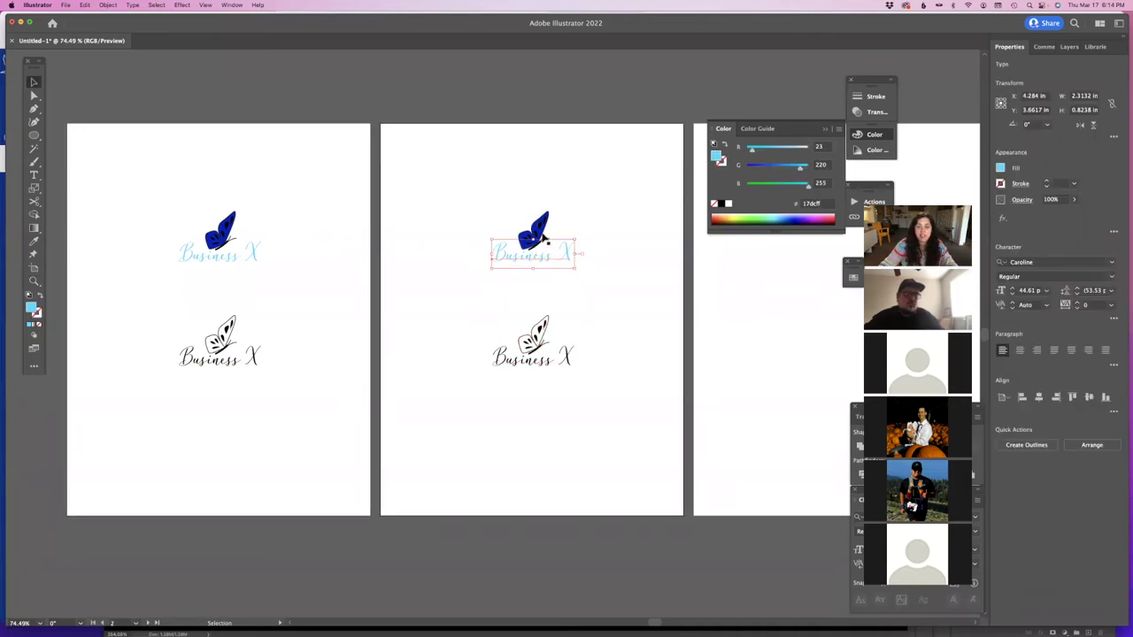
click(545, 229)
click(545, 225)
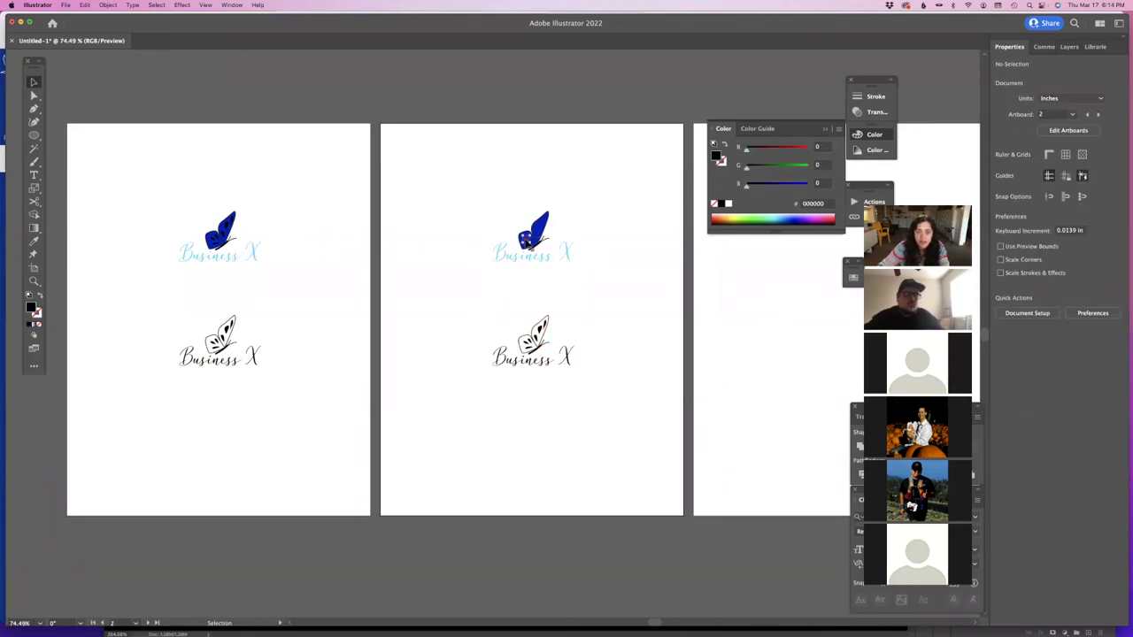
click(530, 251)
click(564, 279)
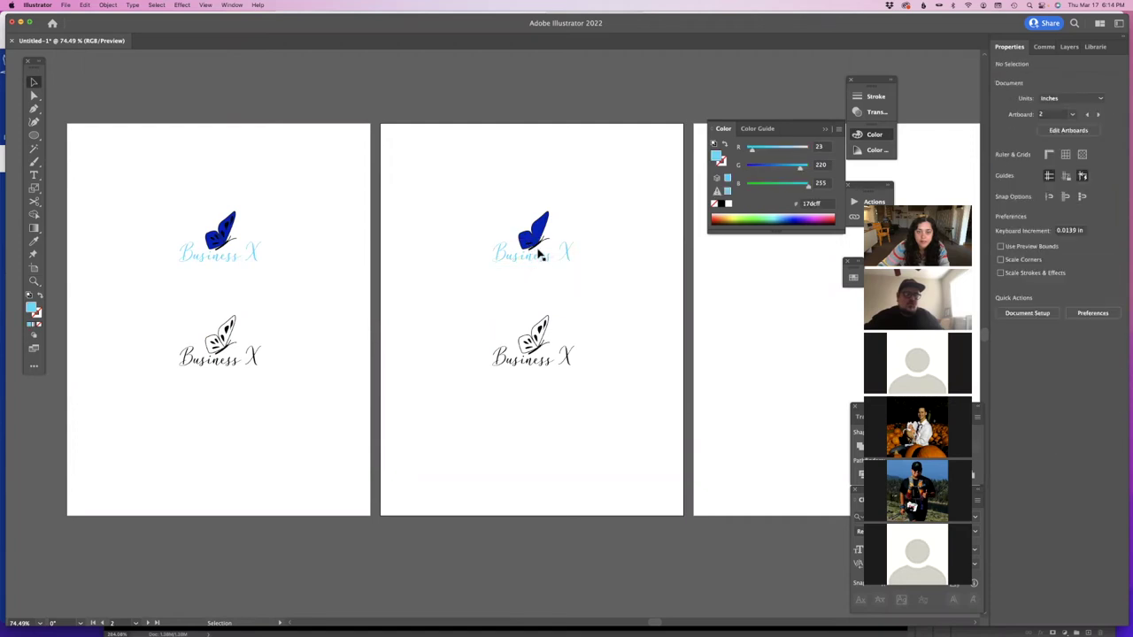
- Convert the upper logo's "Business X" text on the second artboard to outlines
click(529, 255)
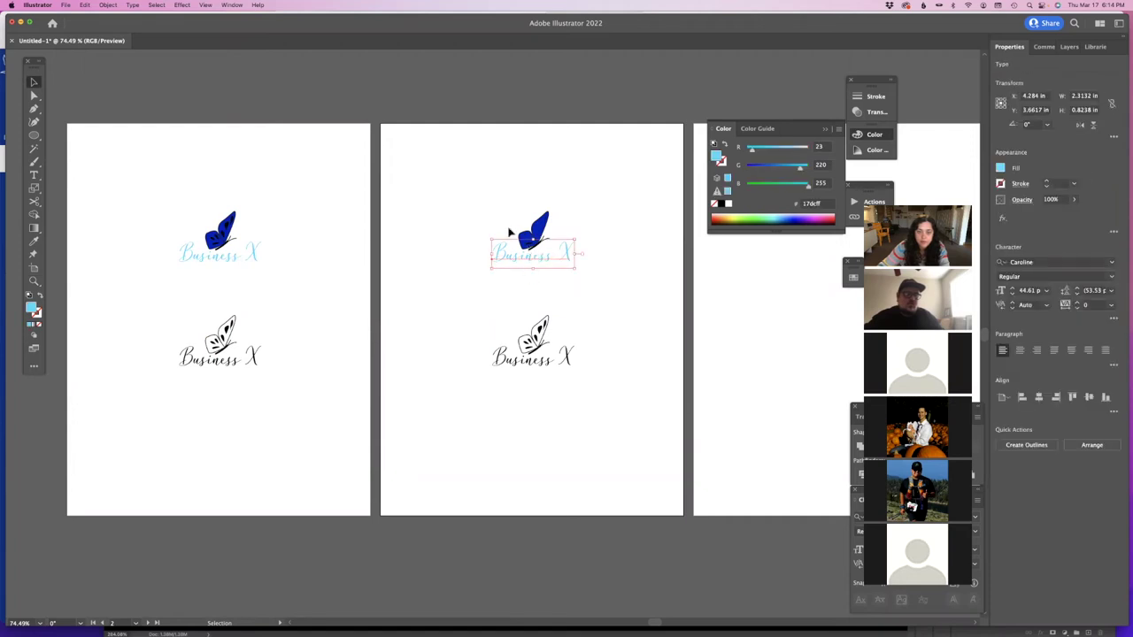
click(510, 232)
click(513, 260)
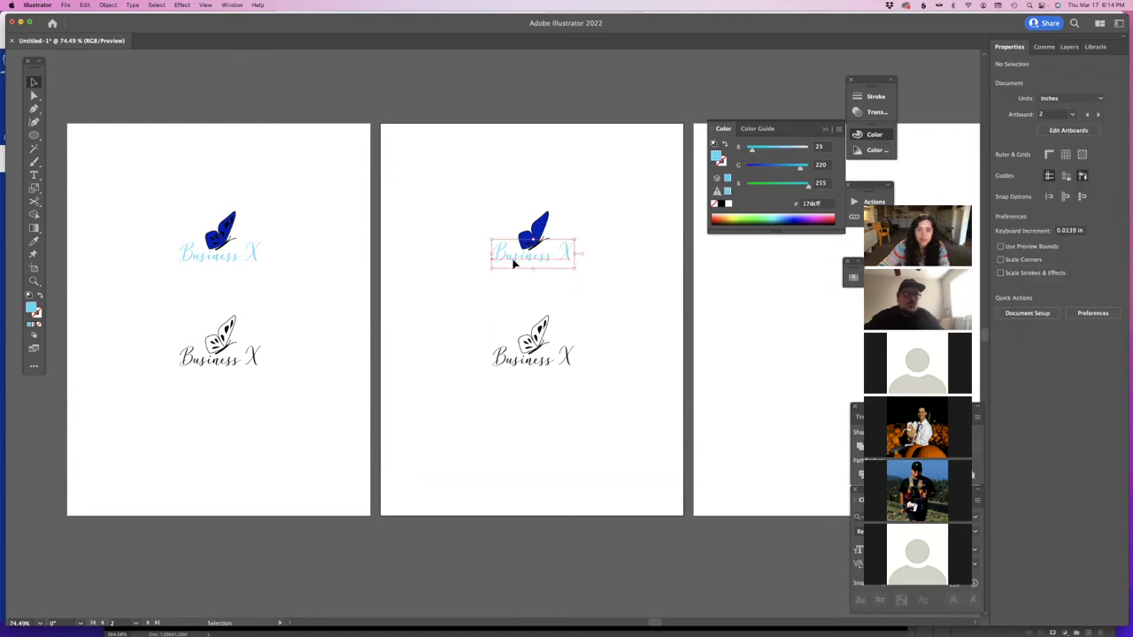
click(132, 5)
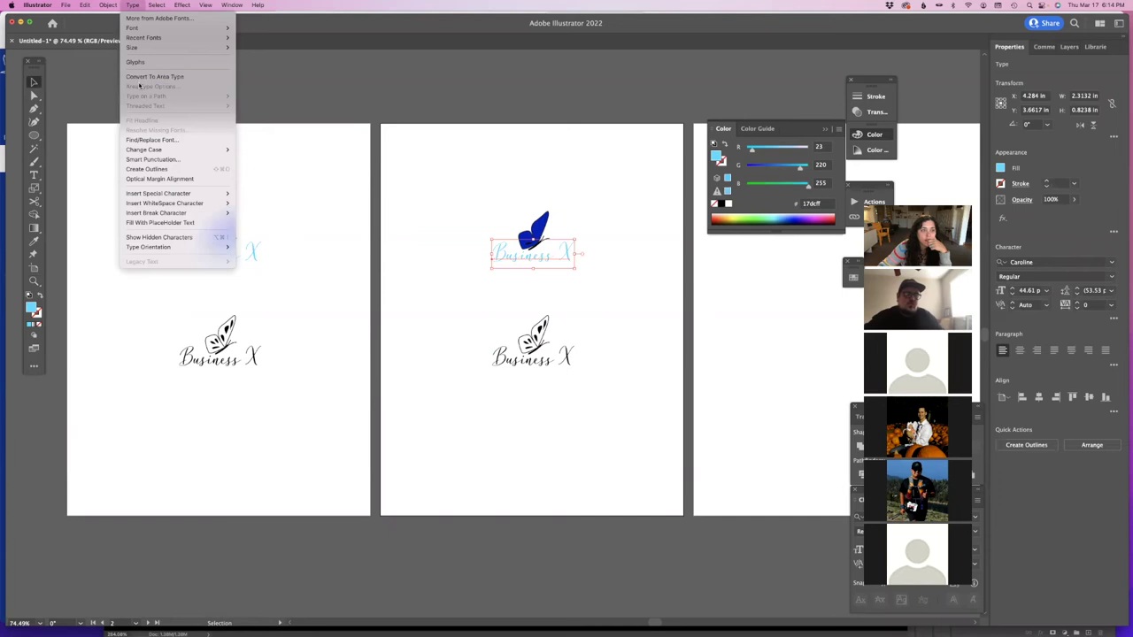
click(169, 169)
click(614, 249)
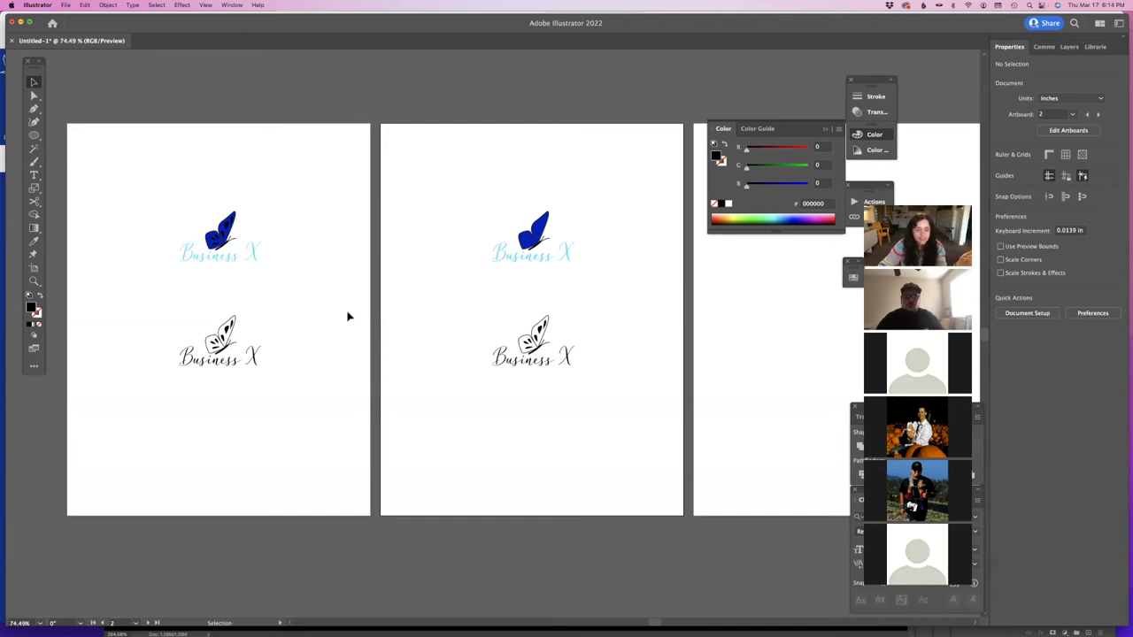
- Recolor the upper logo's text on the first artboard, trying blue and green before applying the gray swatch (6d6e71)
click(247, 262)
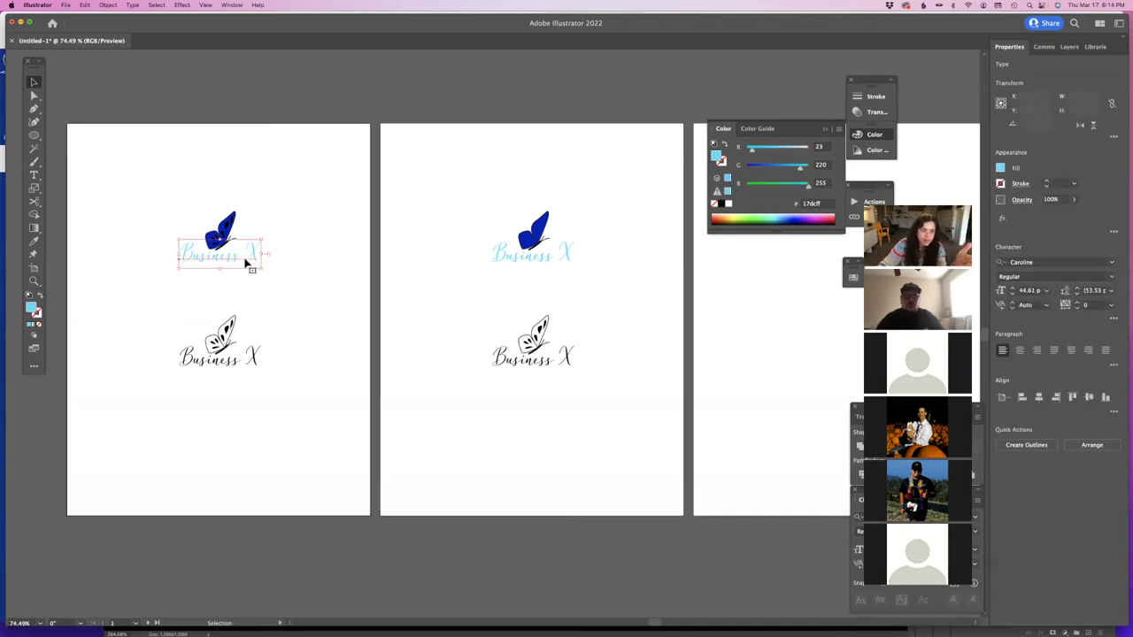
click(331, 266)
click(252, 261)
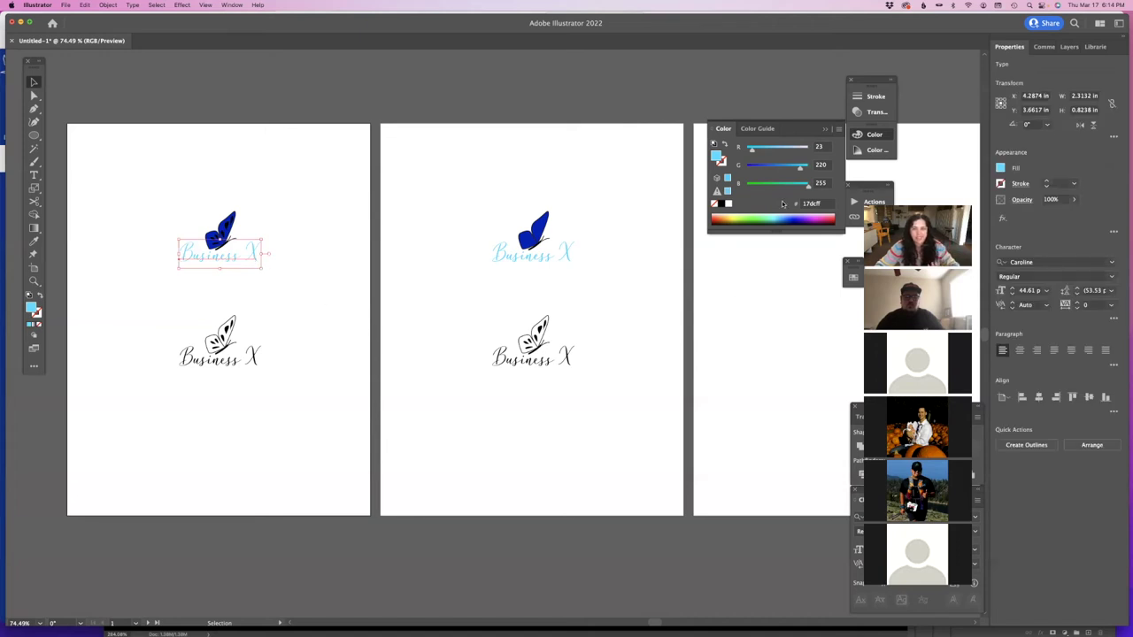
drag(774, 167, 779, 167)
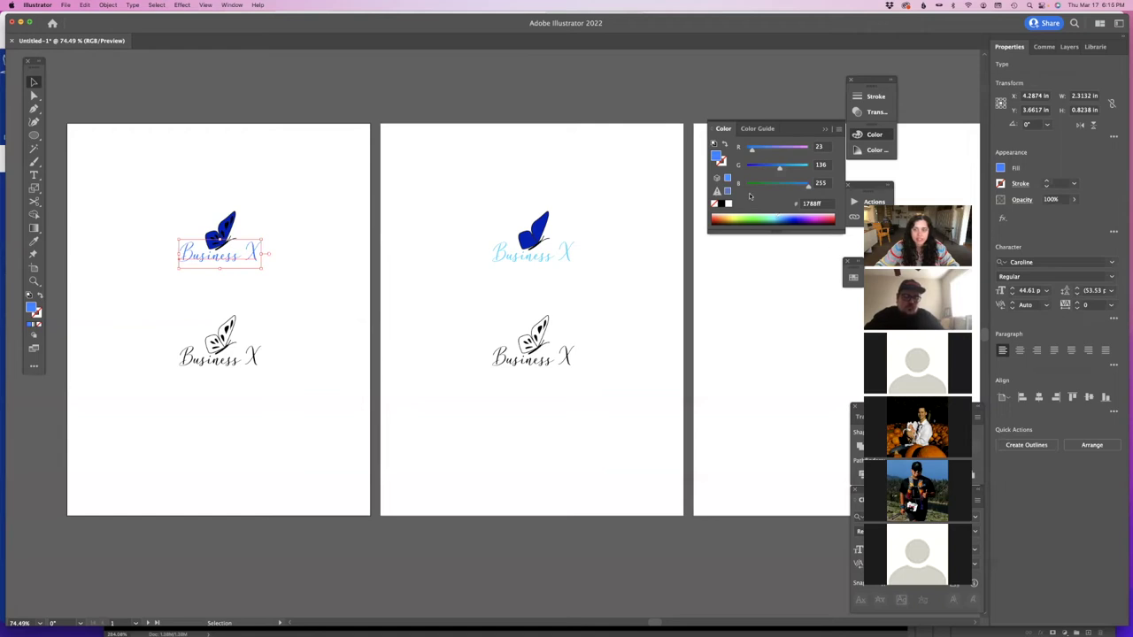
click(766, 215)
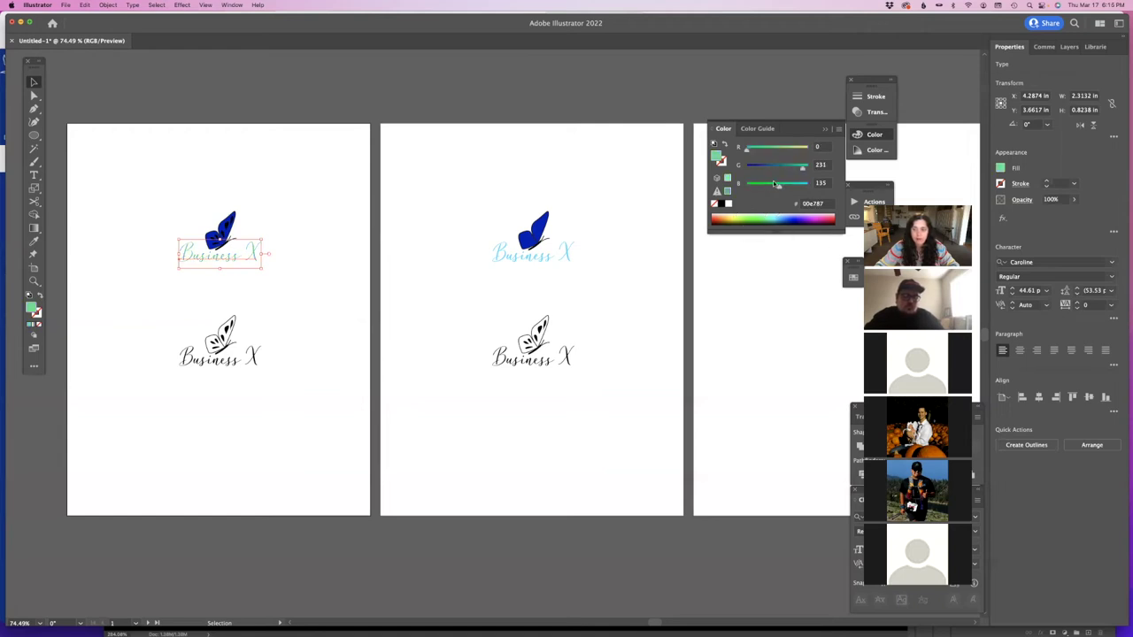
click(853, 279)
click(740, 343)
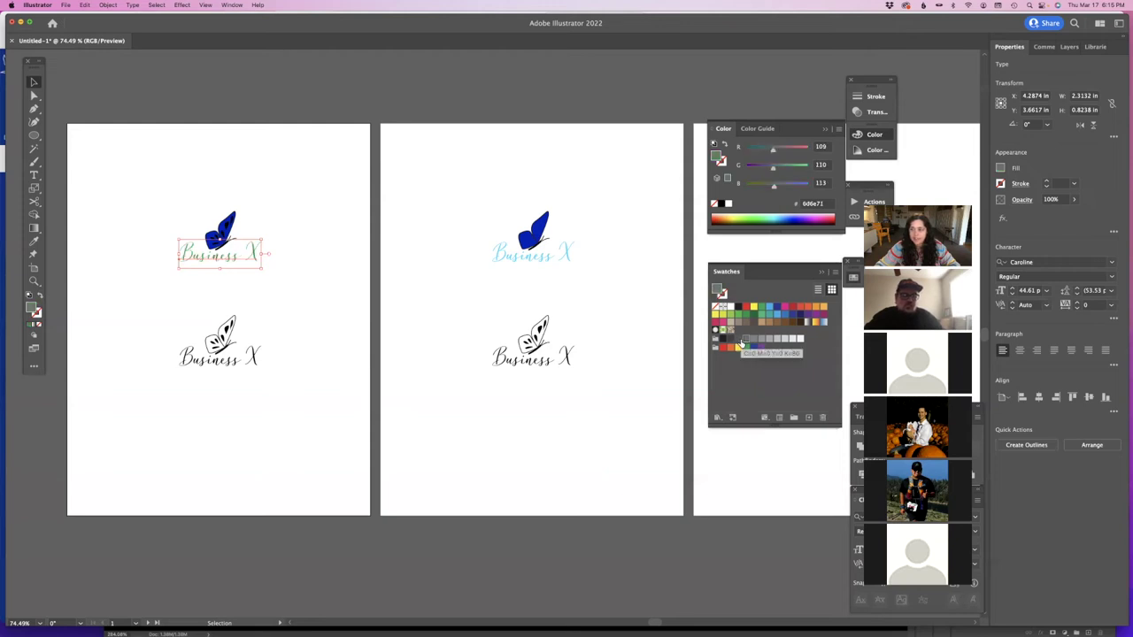
click(338, 292)
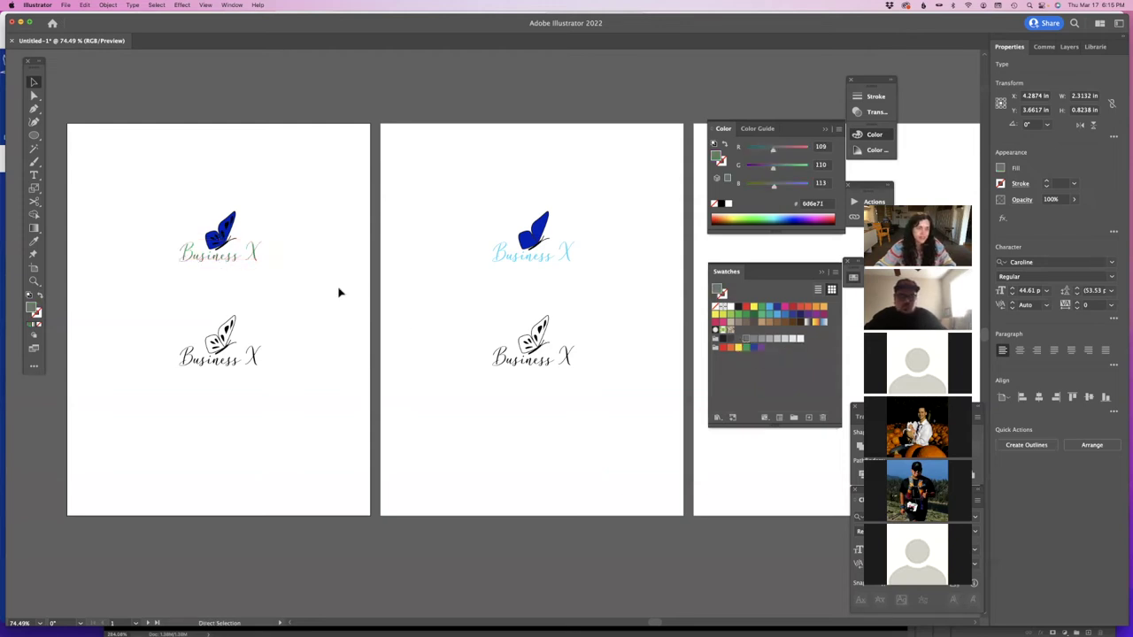
- Apply the first artboard's gray text color to the outlined upper text on the second artboard with the Eyedropper
click(568, 260)
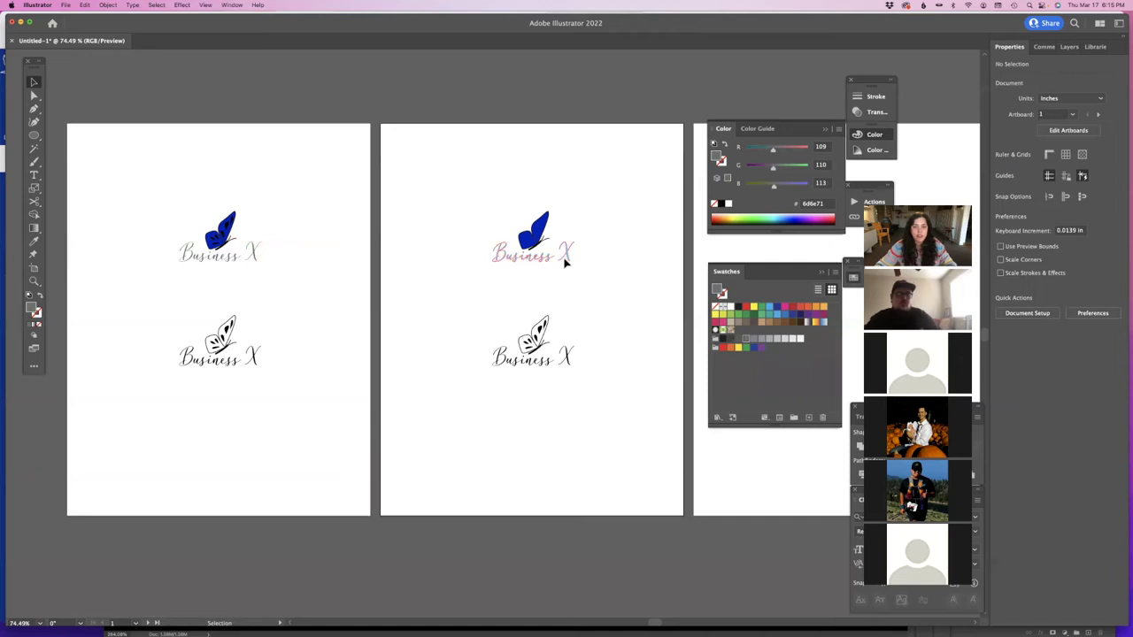
click(33, 241)
click(207, 251)
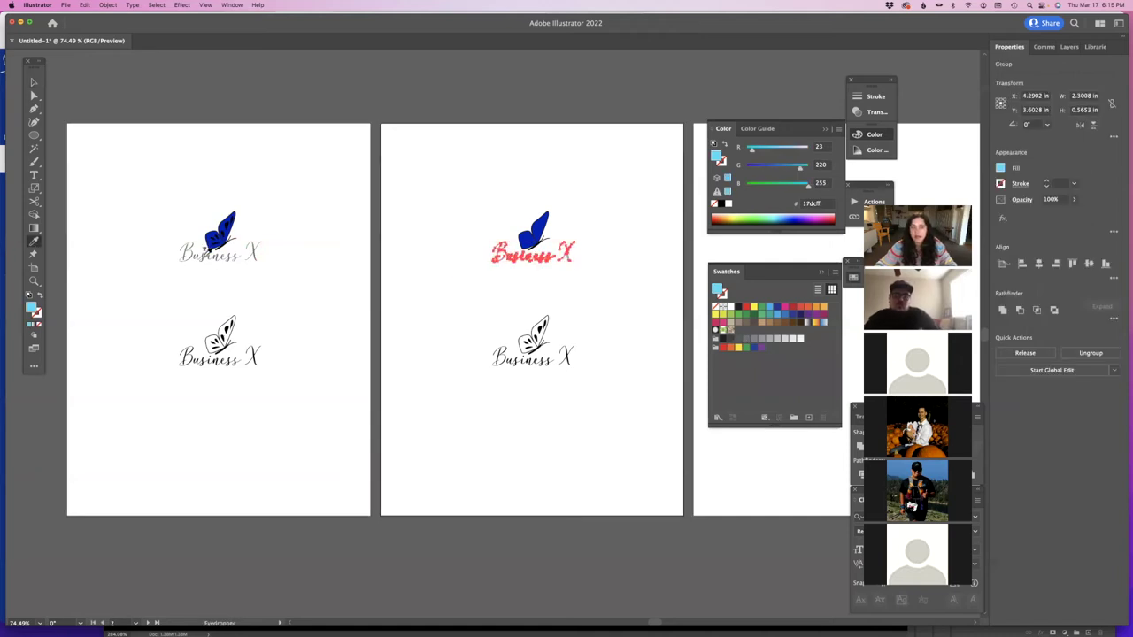
super+click(324, 284)
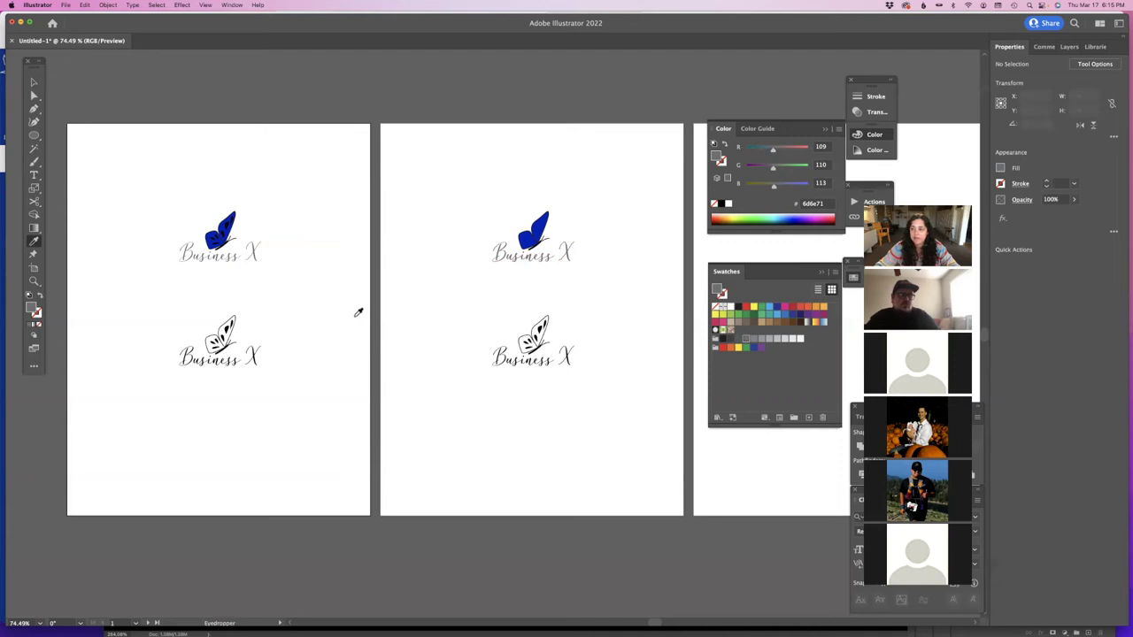
- Replace the lower black logo on the second artboard with a copy of the simplified blue logo above it
scroll(373, 298, right, 2)
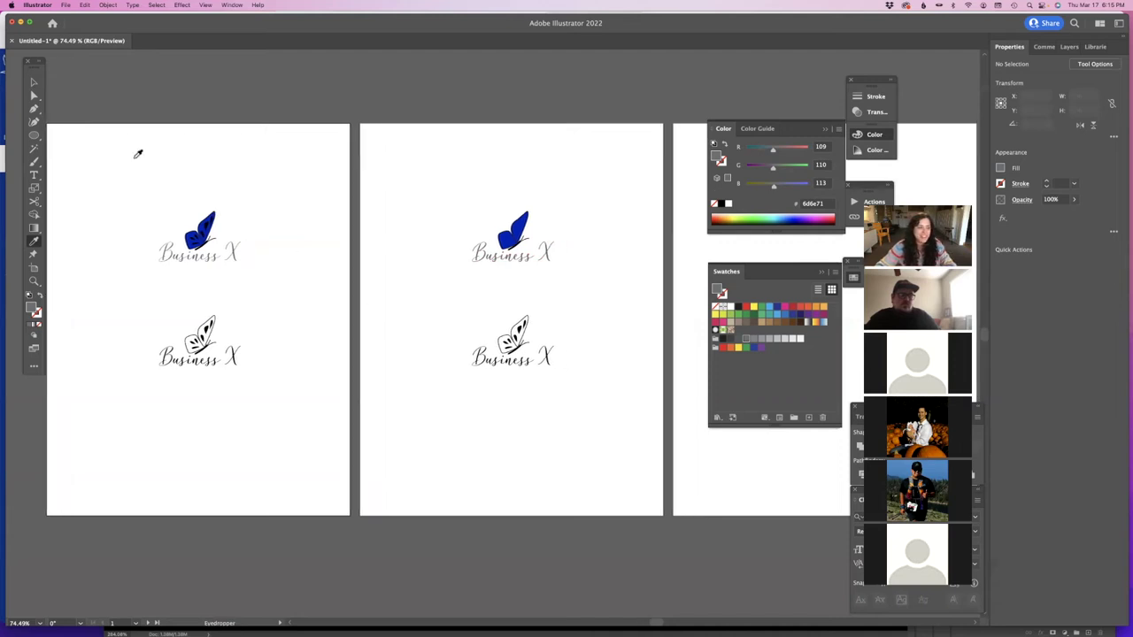
click(33, 82)
scroll(442, 230, left, 1)
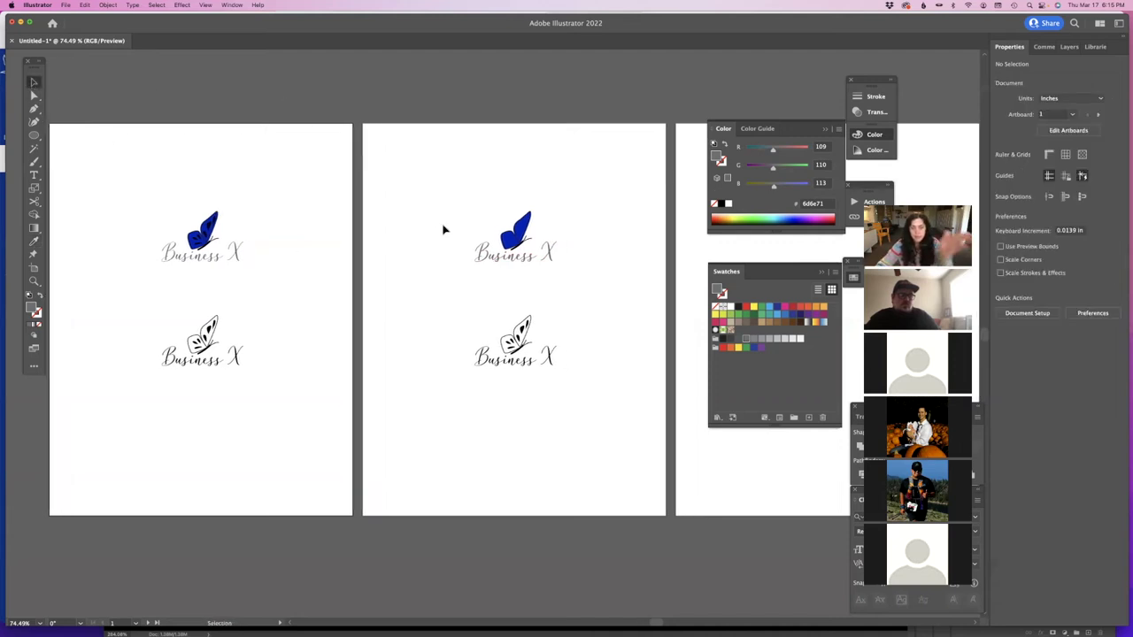
scroll(460, 235, right, 4)
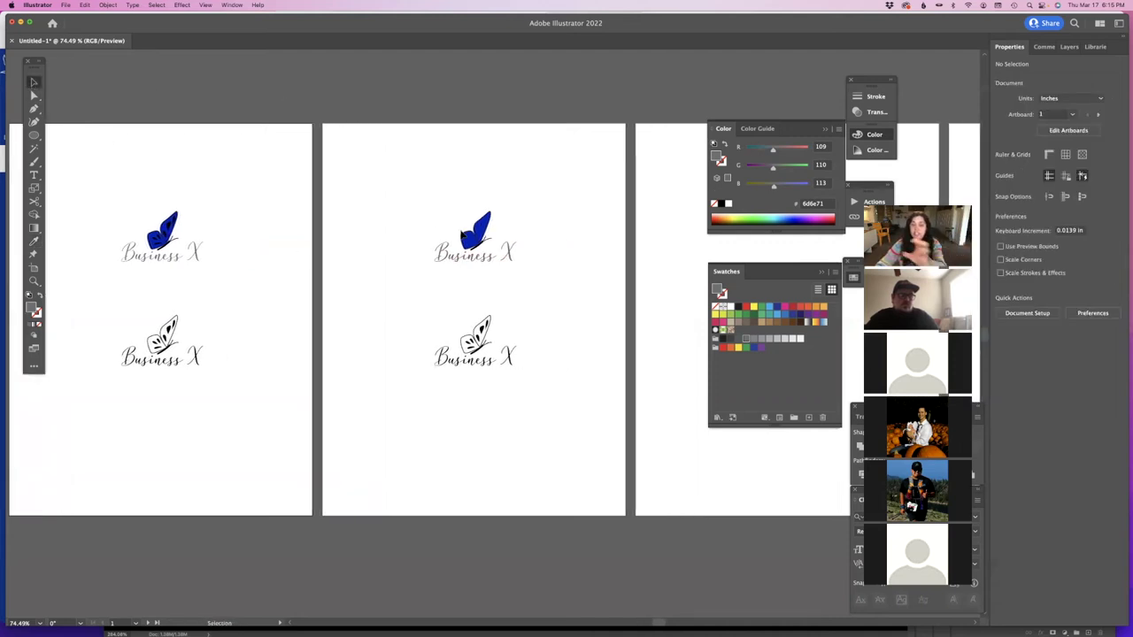
scroll(460, 233, right, 7)
drag(350, 218, 480, 392)
click(476, 392)
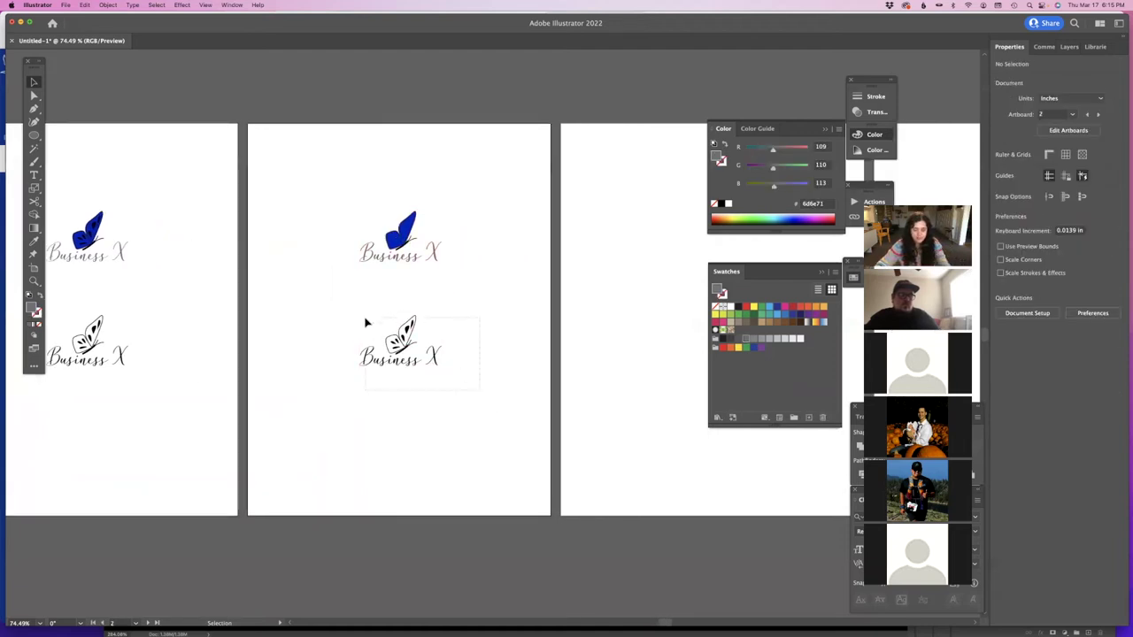
drag(365, 323, 365, 320)
key(Delete)
drag(350, 209, 416, 378)
click(425, 382)
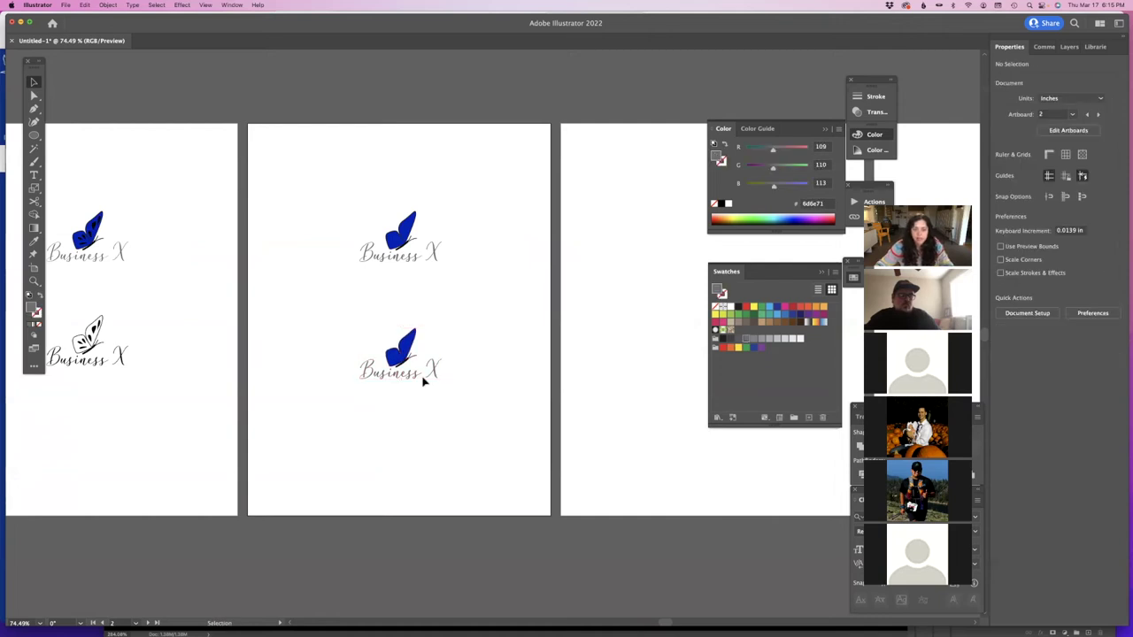
- Recolor the copied lower logo on the second artboard with black text and white-filled butterfly wings
click(413, 378)
click(737, 307)
click(455, 351)
click(405, 347)
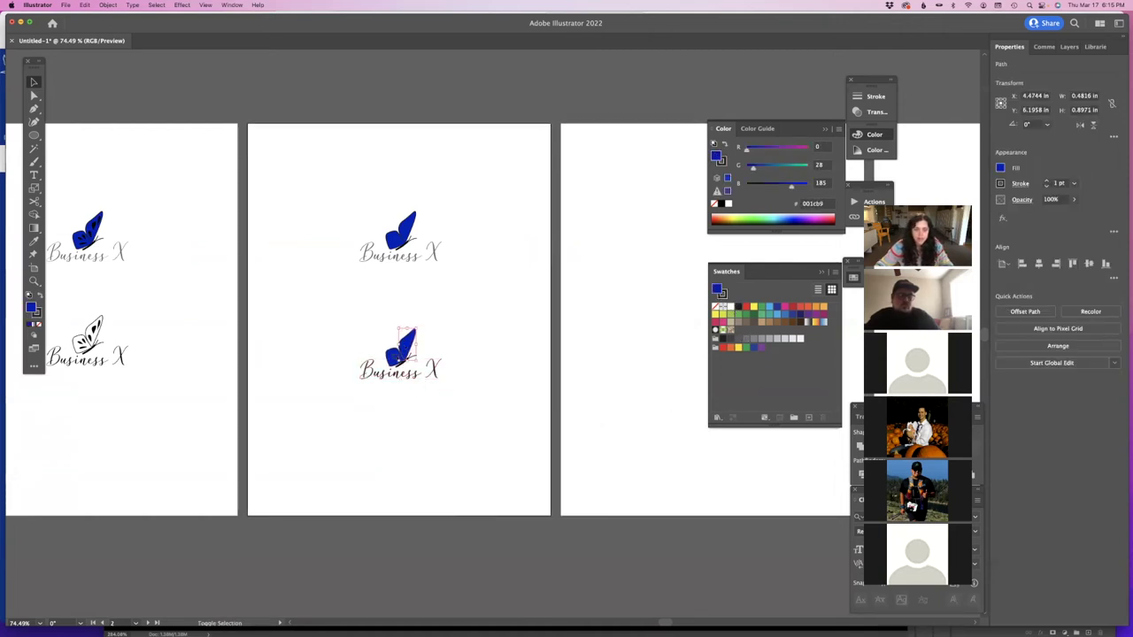
shift+click(393, 354)
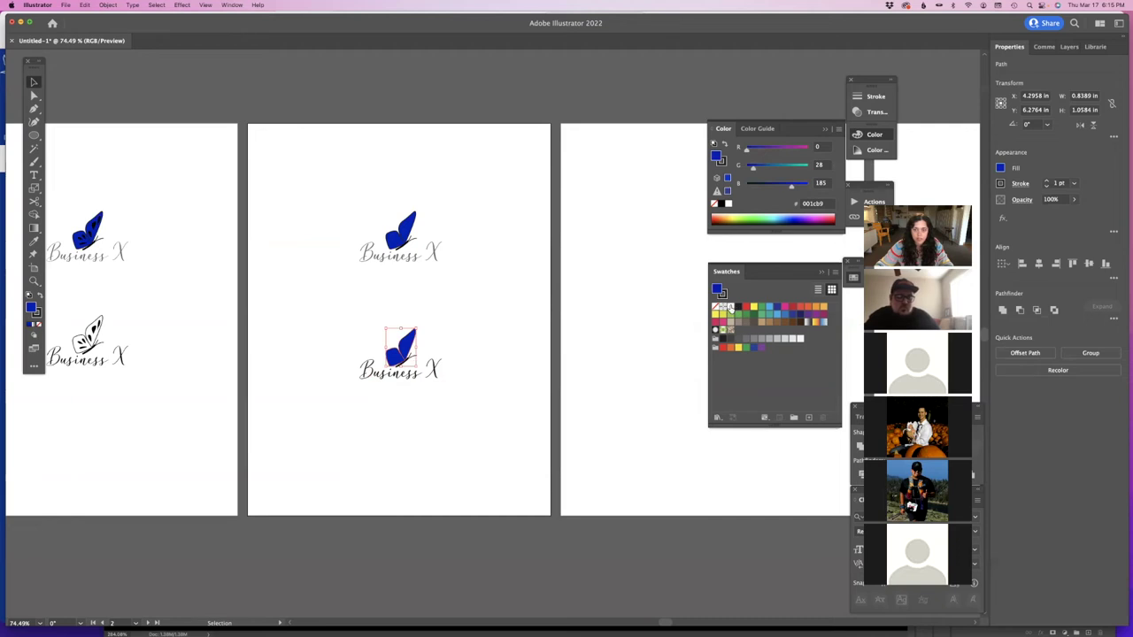
click(728, 308)
click(563, 325)
- Copy both logos from the second artboard onto the third artboard at the same height
scroll(548, 326, right, 3)
drag(159, 193, 576, 359)
click(464, 364)
scroll(465, 363, right, 1)
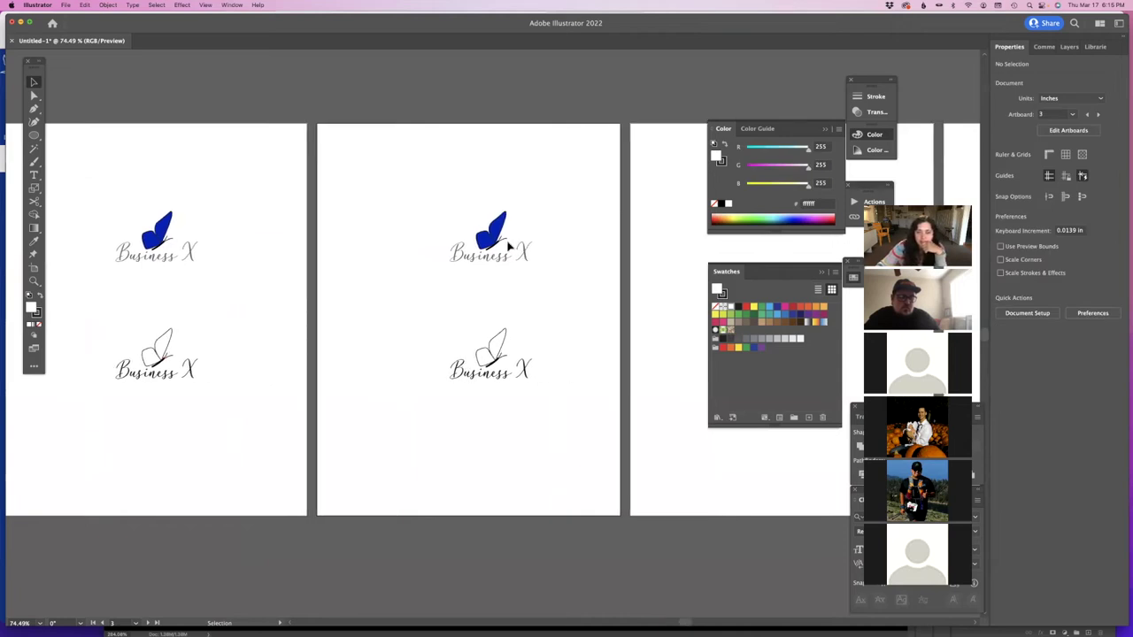
- Delete the body and antennae of the blue butterfly on the third artboard and remove the stroke from its wings
click(503, 244)
click(504, 249)
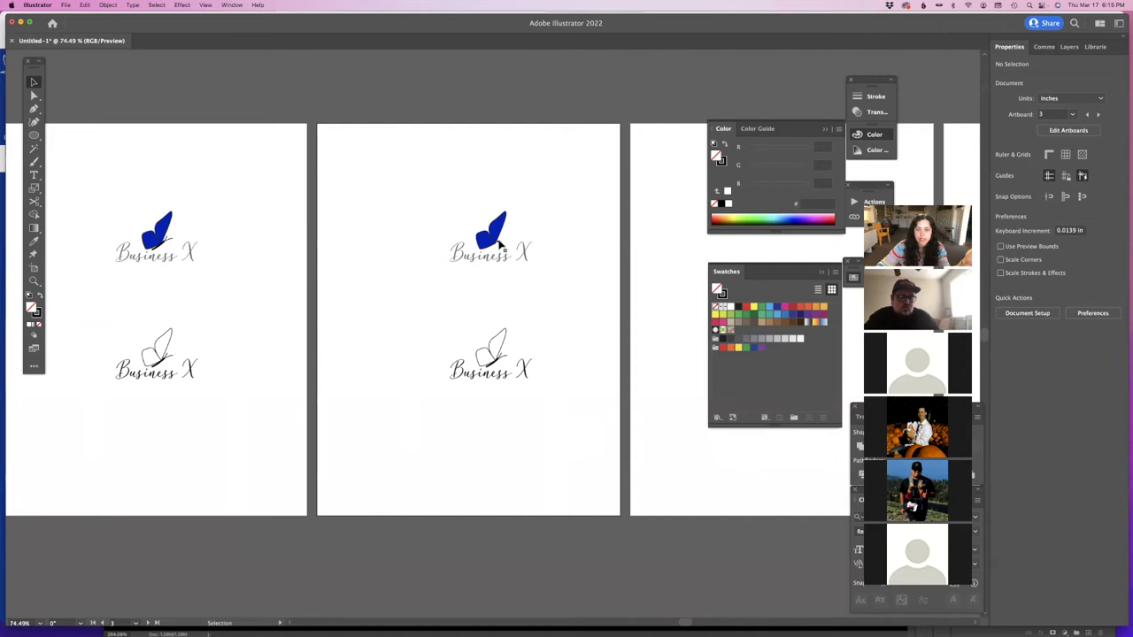
click(503, 247)
click(586, 215)
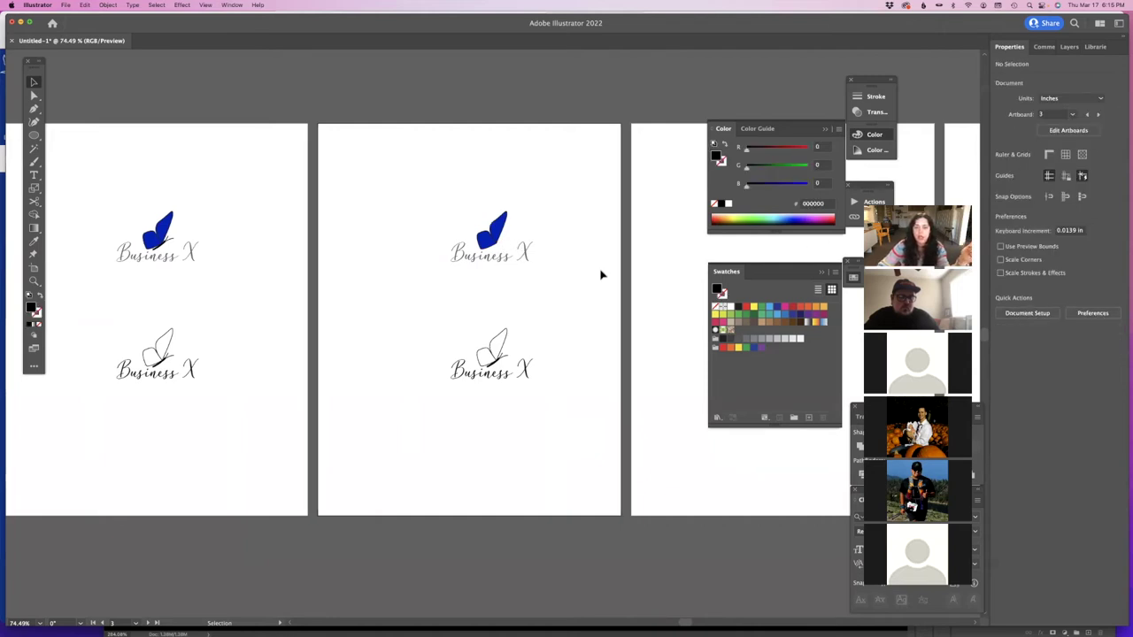
click(476, 223)
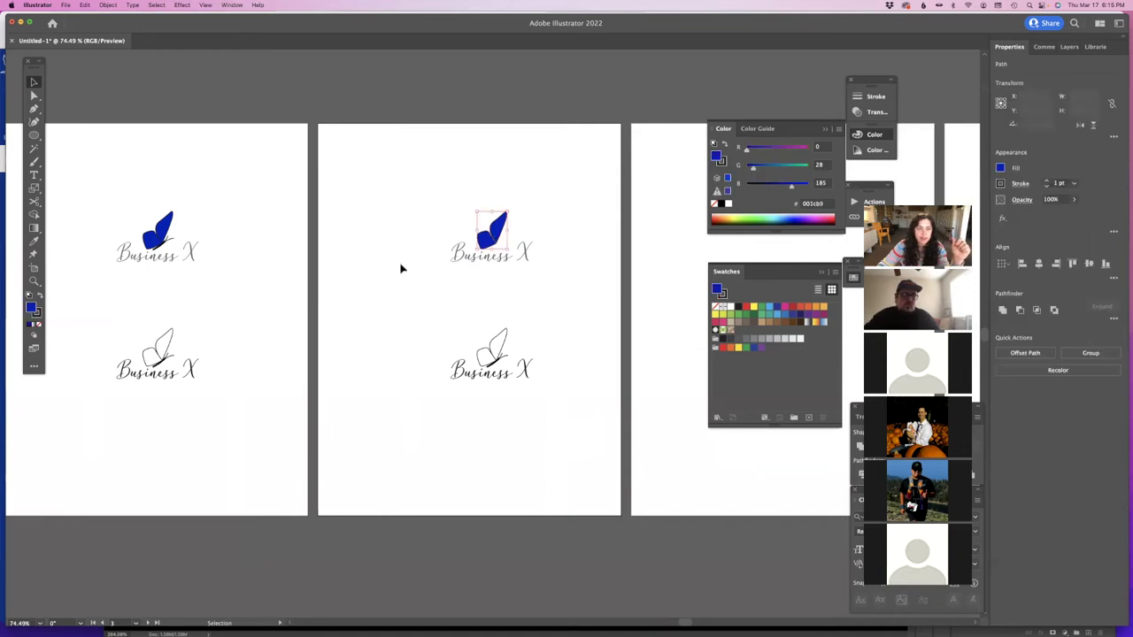
click(455, 219)
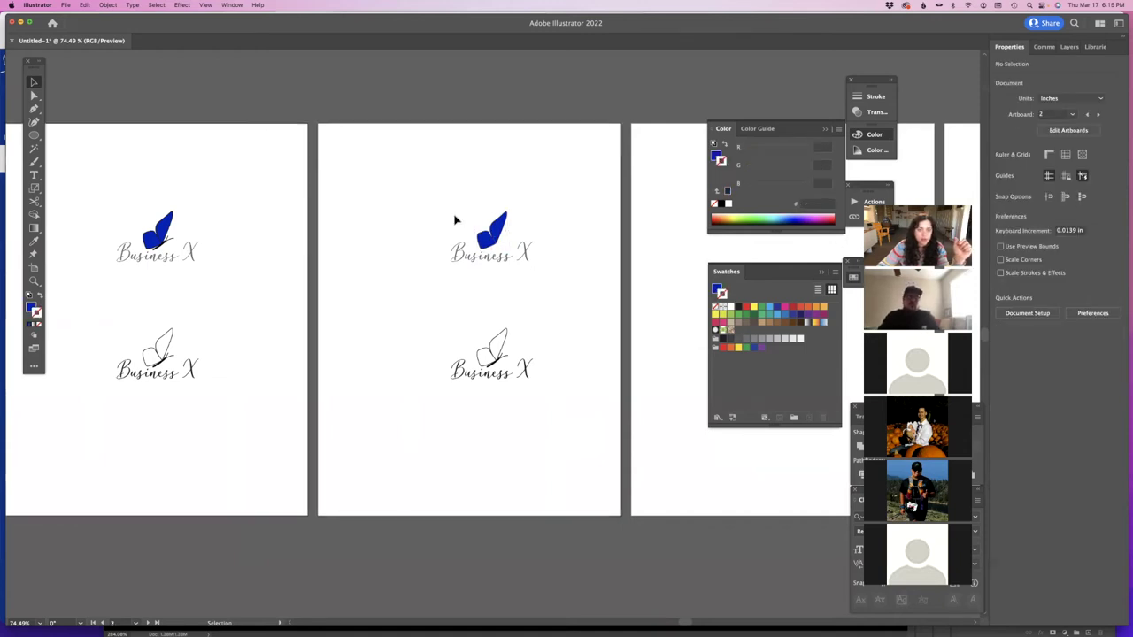
- Adjust the third artboard's blue wings to leave a gap between them and move them to the start of the text
click(496, 228)
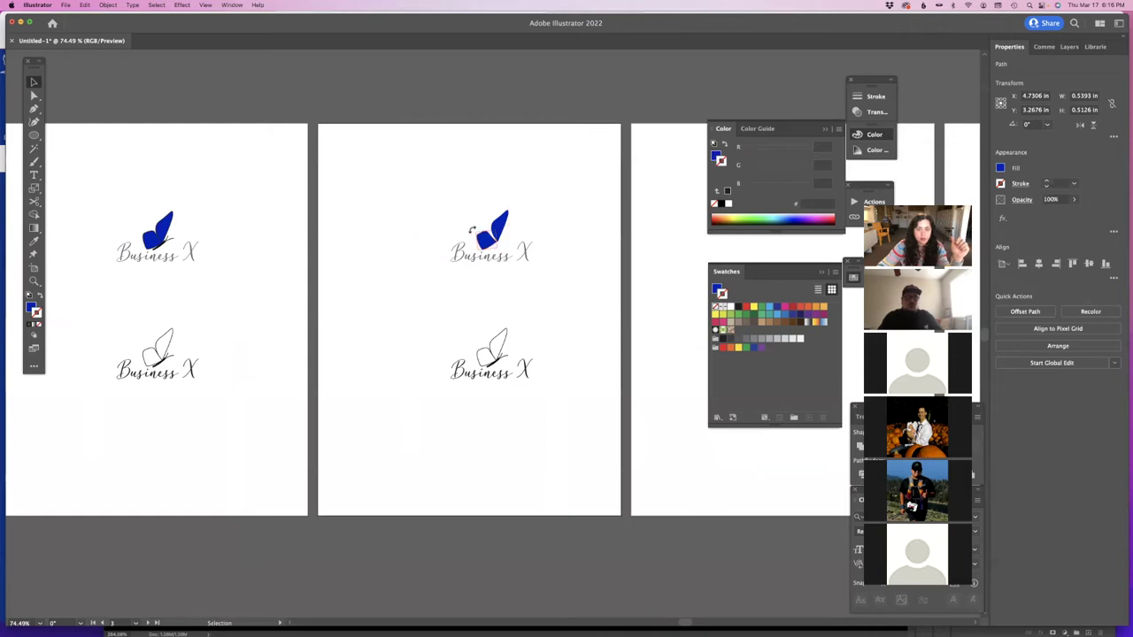
click(508, 206)
drag(470, 216, 459, 238)
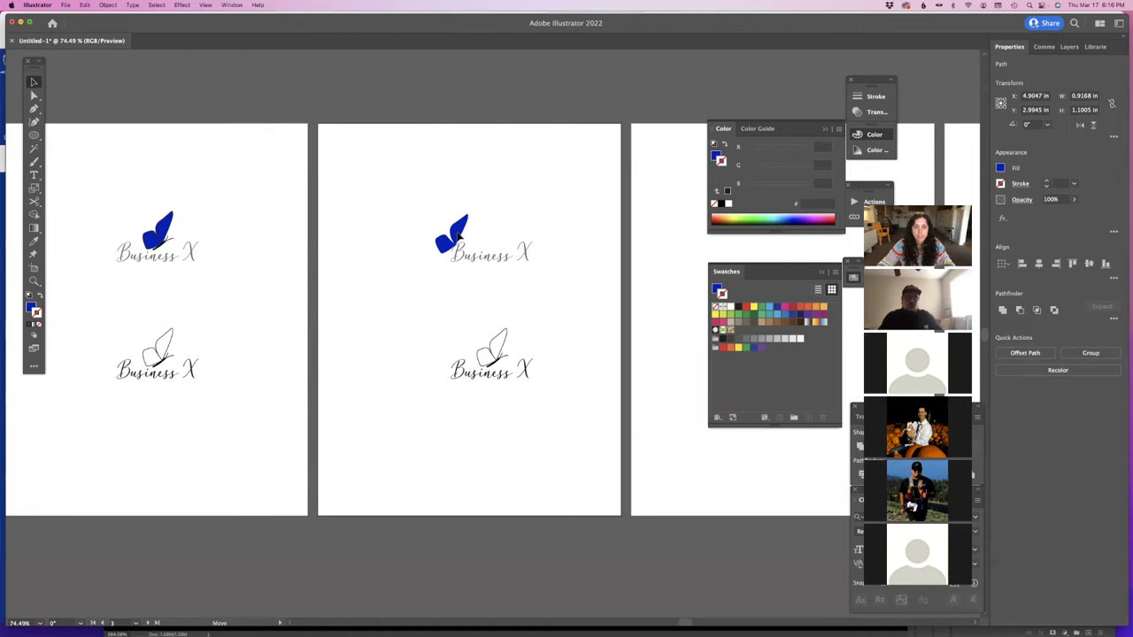
click(519, 215)
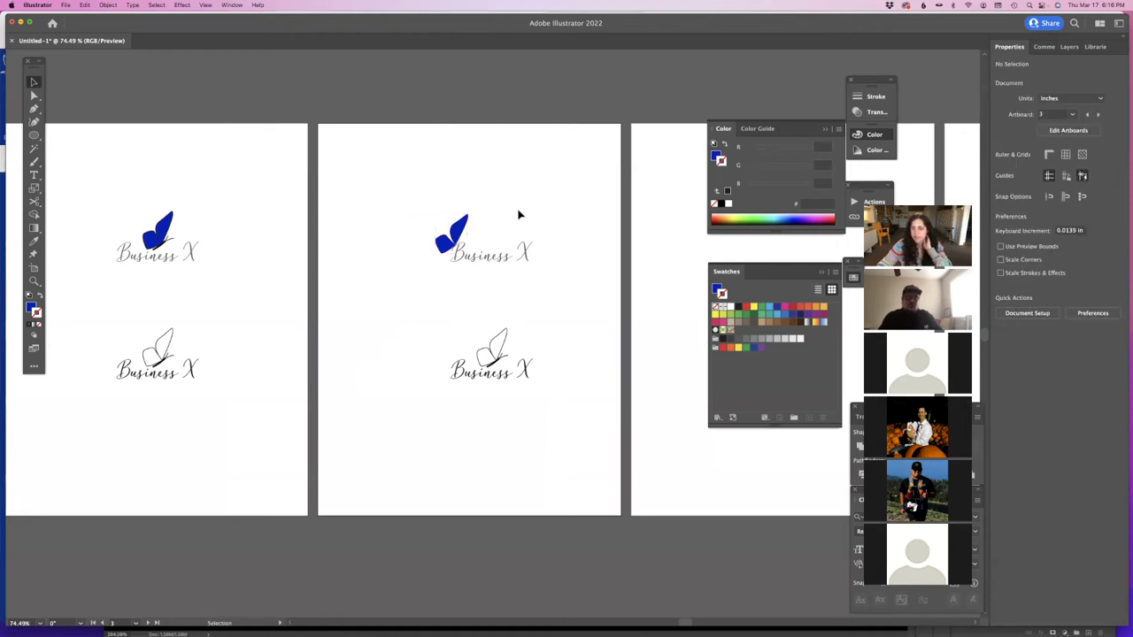
- Scale the third artboard's blue wings down and place them beside the X of the business name
click(439, 232)
key(s)
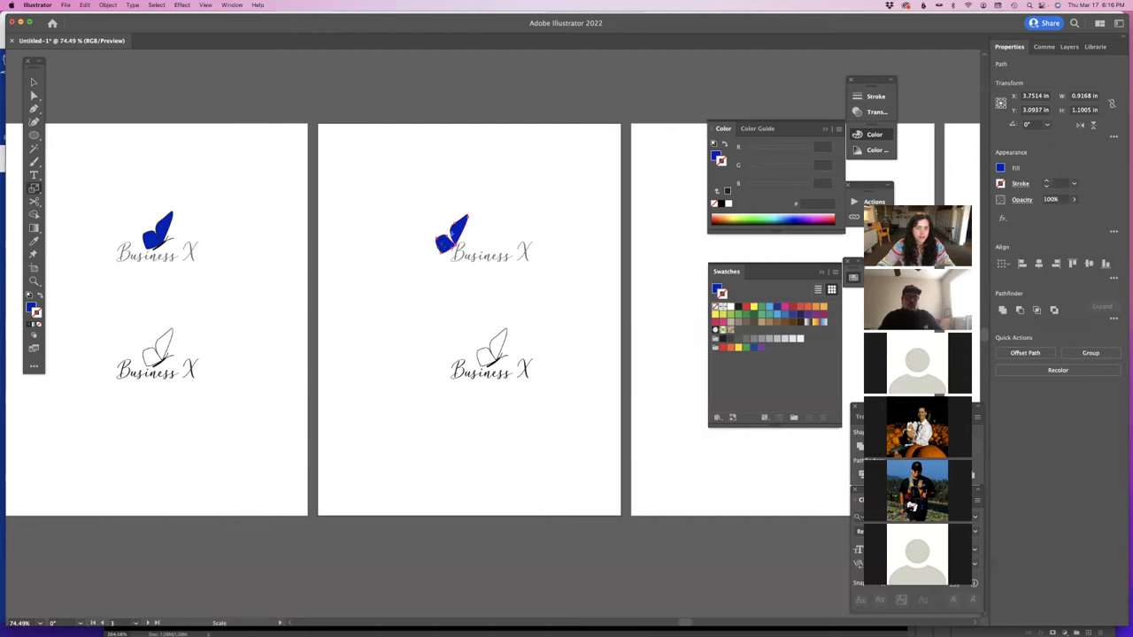
drag(415, 218, 430, 221)
super+click(430, 221)
click(448, 235)
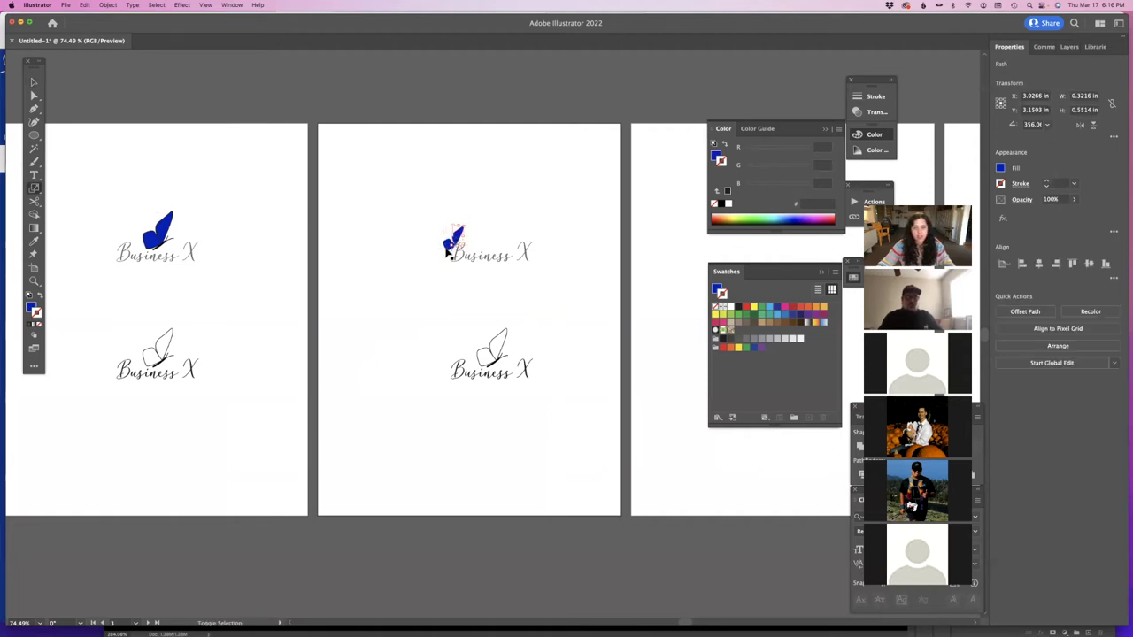
shift+super+click(446, 247)
drag(446, 247, 510, 248)
click(422, 218)
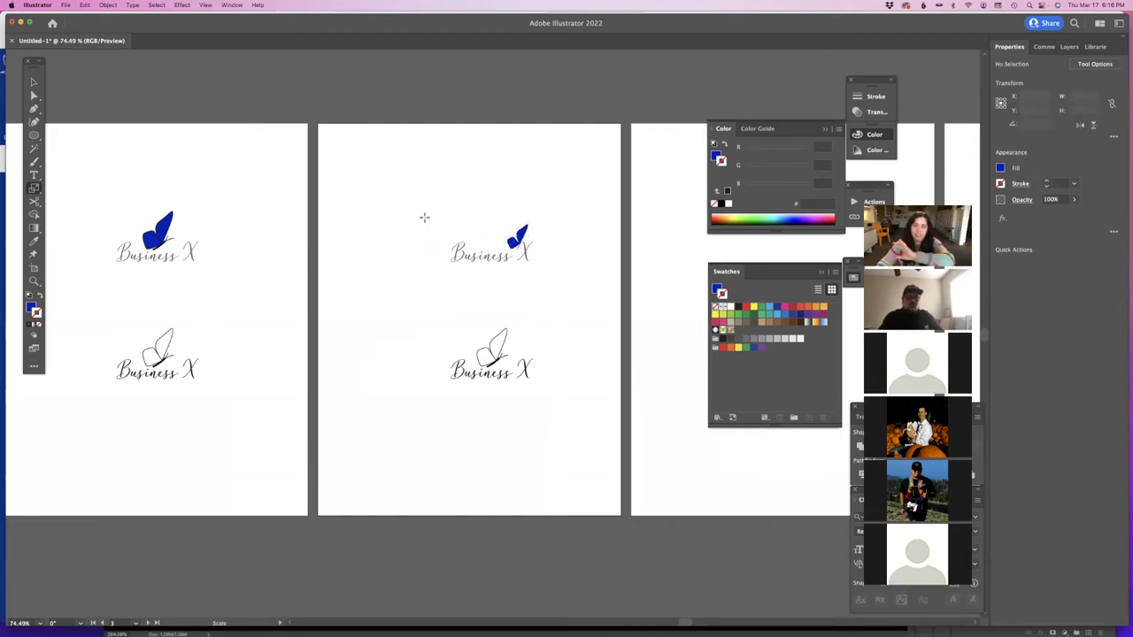
- Copy the third artboard's upper blue and gray logo onto the fourth artboard
scroll(428, 222, right, 1)
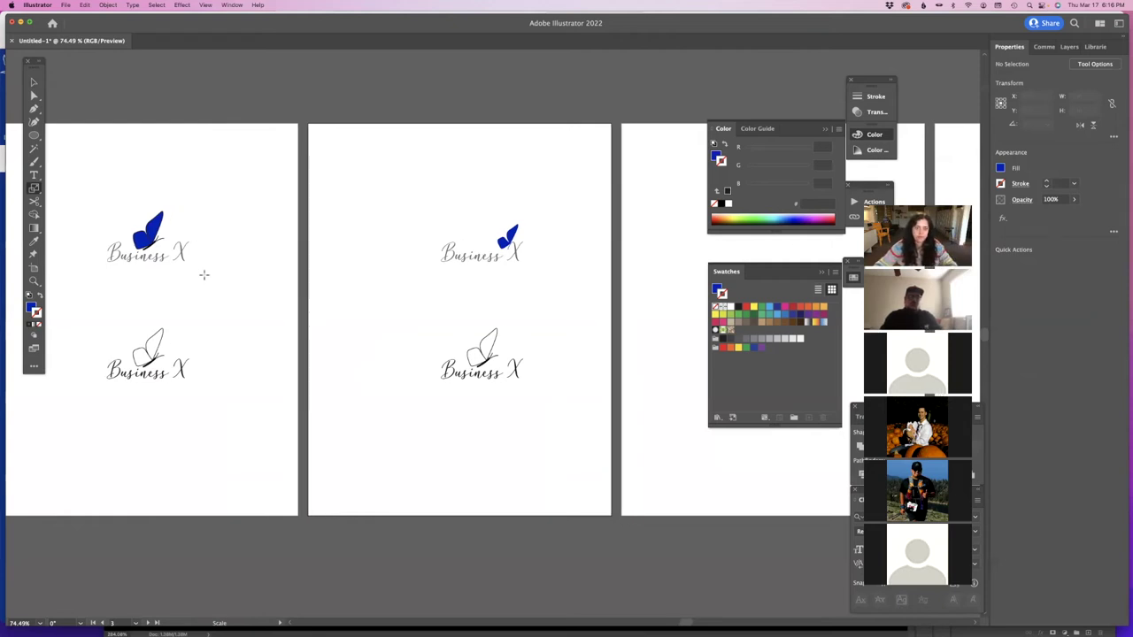
click(34, 282)
alt+click(324, 298)
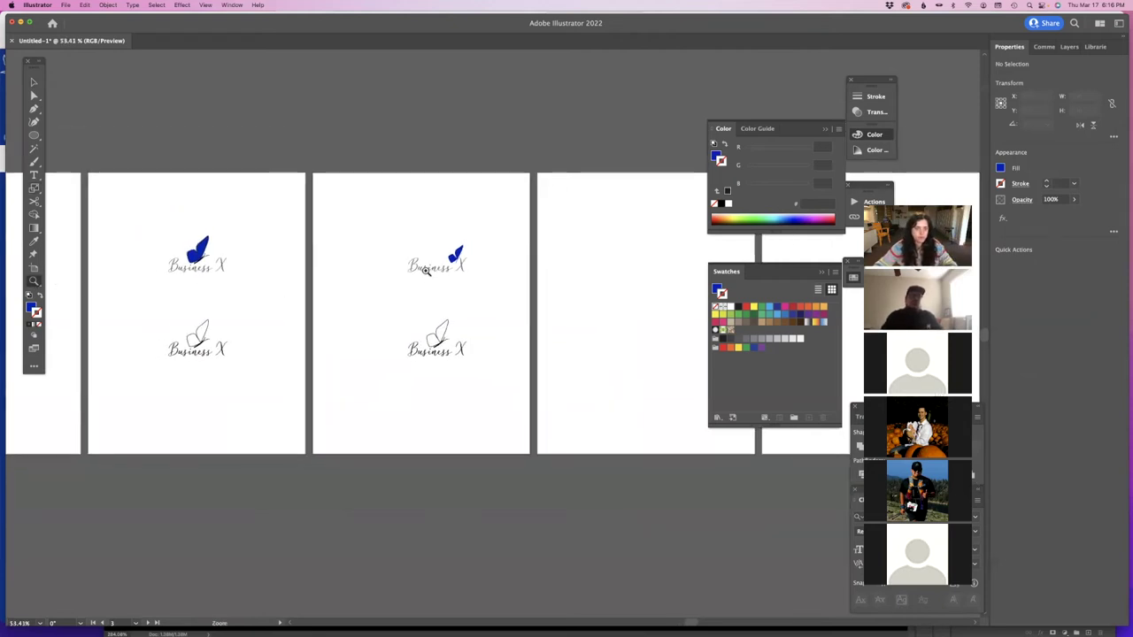
drag(413, 264, 643, 270)
scroll(518, 278, right, 3)
- Turn the fourth artboard's wings into blue outlines without fill and move them over the middle of the text
drag(521, 243, 535, 259)
click(536, 259)
key(z)
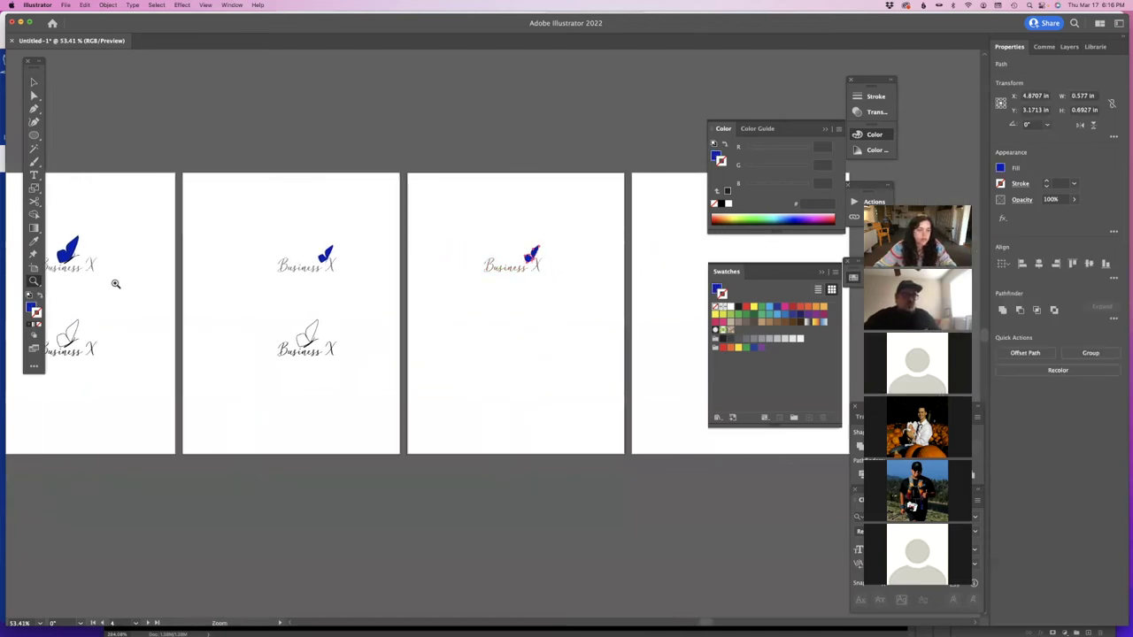
click(40, 296)
super+click(538, 250)
mouse_move(522, 243)
mouse_down()
mouse_move(535, 259)
mouse_move(510, 248)
mouse_up()
click(533, 256)
super+click(510, 276)
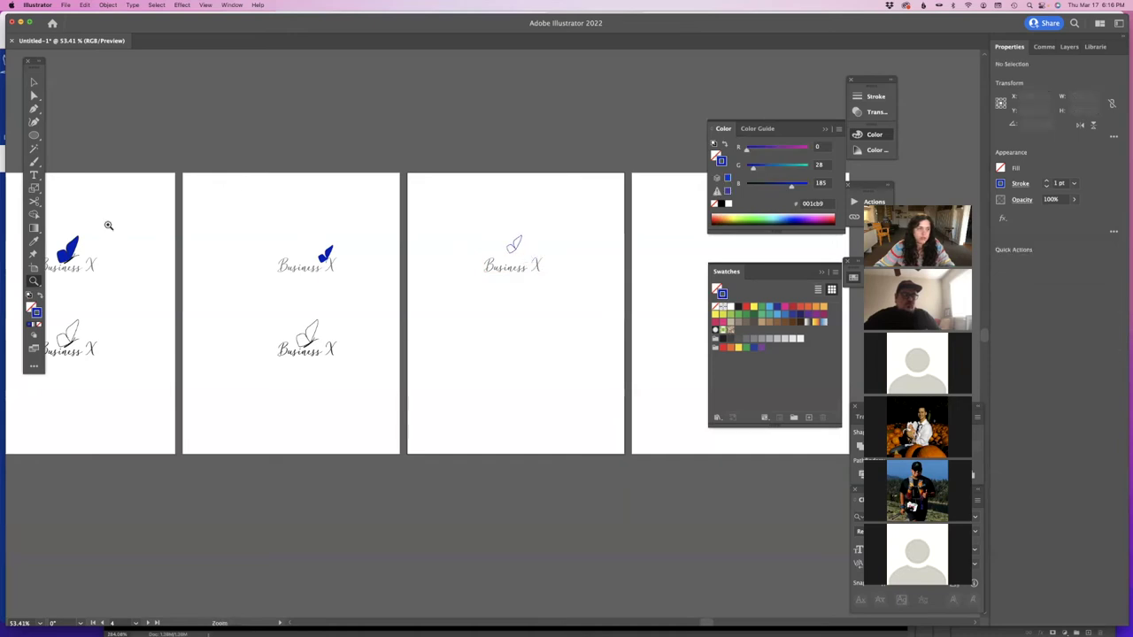
- Draw two thick, open blue wing loops above the fourth artboard's text with the Paintbrush and delete the thin outlined wings
click(34, 162)
click(34, 280)
drag(519, 253, 630, 381)
click(461, 339)
click(34, 162)
mouse_move(549, 185)
mouse_down()
mouse_move(565, 143)
mouse_move(543, 143)
mouse_move(542, 170)
mouse_move(484, 177)
mouse_move(496, 198)
mouse_move(550, 185)
mouse_move(543, 137)
mouse_move(527, 182)
mouse_move(479, 199)
mouse_move(528, 205)
mouse_move(542, 167)
mouse_move(423, 152)
mouse_move(577, 178)
mouse_up()
key(ctrl+z)
key(ctrl+z)
super+click(546, 190)
key(BackSpace)
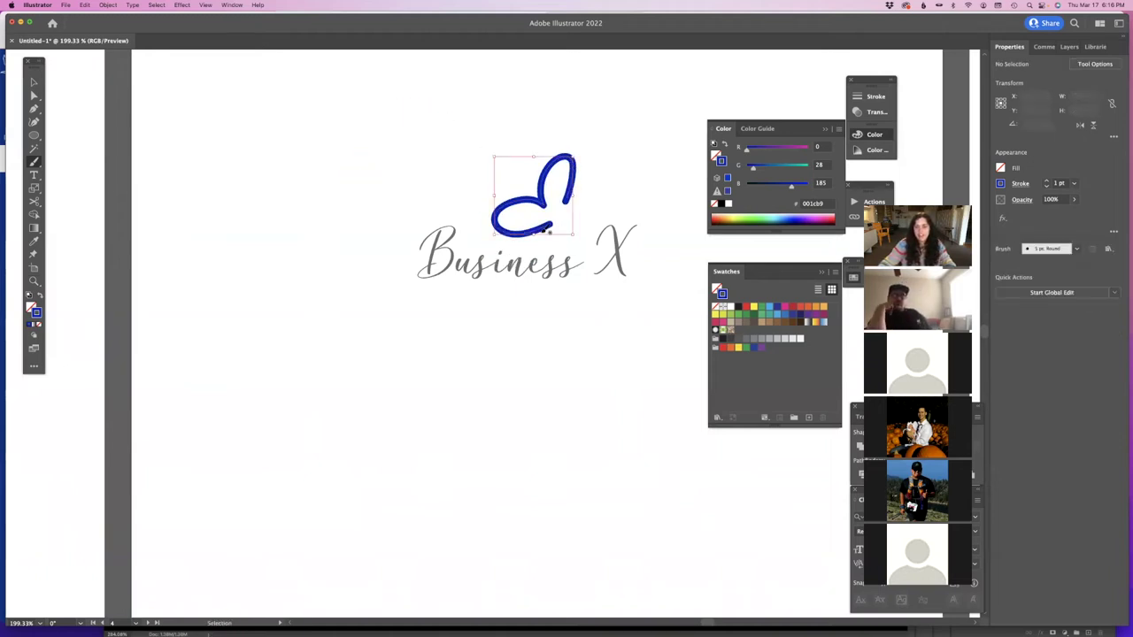
- Move the brush-drawn logo lower on the fourth artboard and place a copy of it near the base of the fifth artboard
click(313, 291)
key(z)
drag(185, 281, 64, 345)
scroll(137, 301, left, 3)
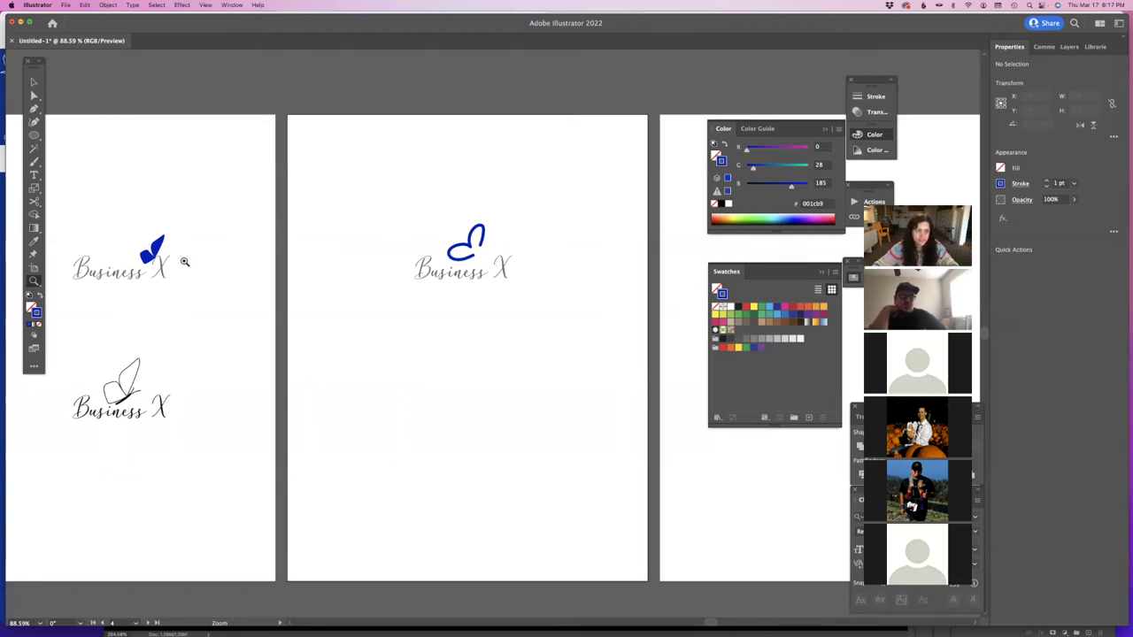
scroll(181, 265, down, 5)
scroll(186, 282, left, 3)
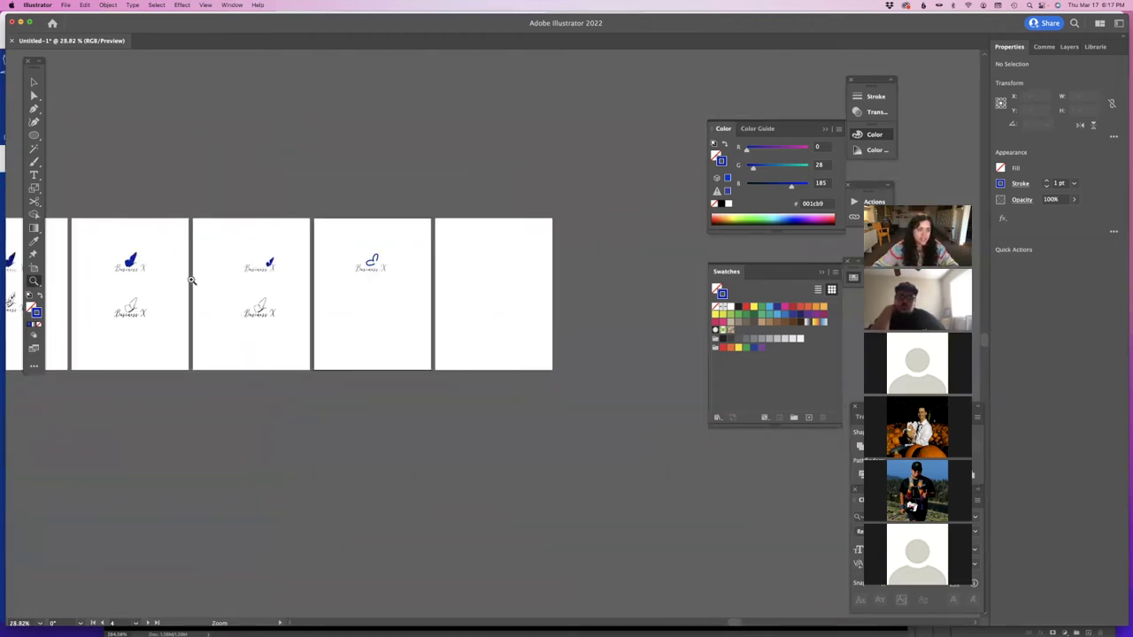
key(v)
mouse_move(387, 276)
mouse_down()
mouse_move(379, 265)
mouse_move(379, 319)
mouse_move(376, 265)
mouse_up()
key(super+shift+a)
scroll(410, 288, left, 2)
drag(420, 272, 526, 333)
- Copy the blue logos from the third, second and first artboards onto the fifth artboard, stacked above the brush-drawn logo
drag(269, 250, 539, 285)
drag(180, 276, 544, 262)
scroll(144, 260, left, 3)
drag(111, 259, 598, 355)
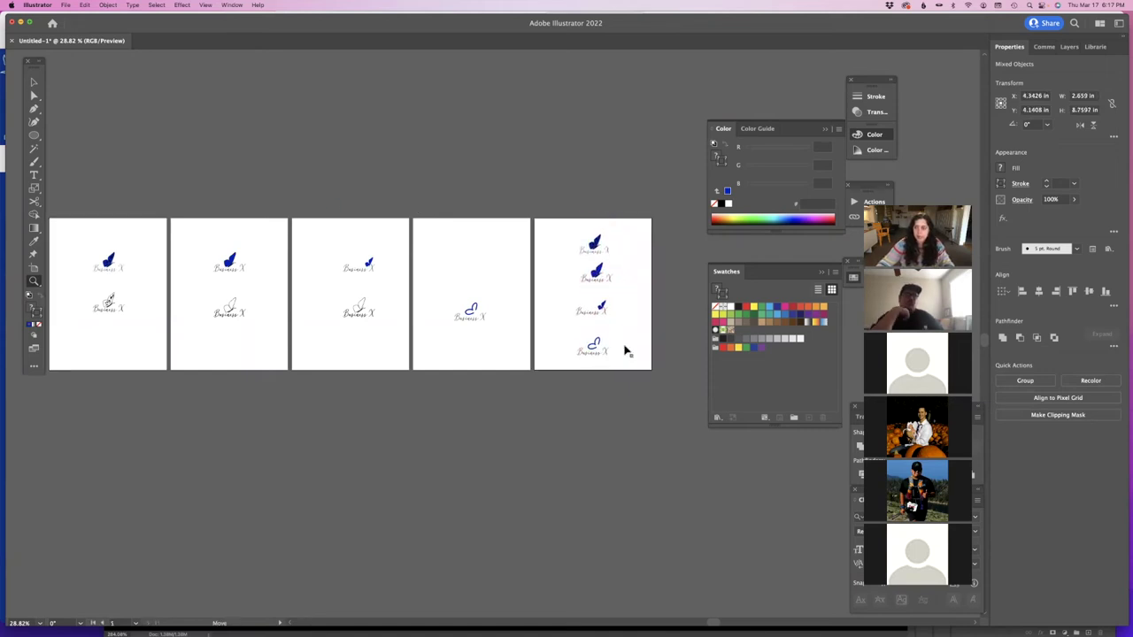
super+click(627, 348)
scroll(643, 342, left, 1)
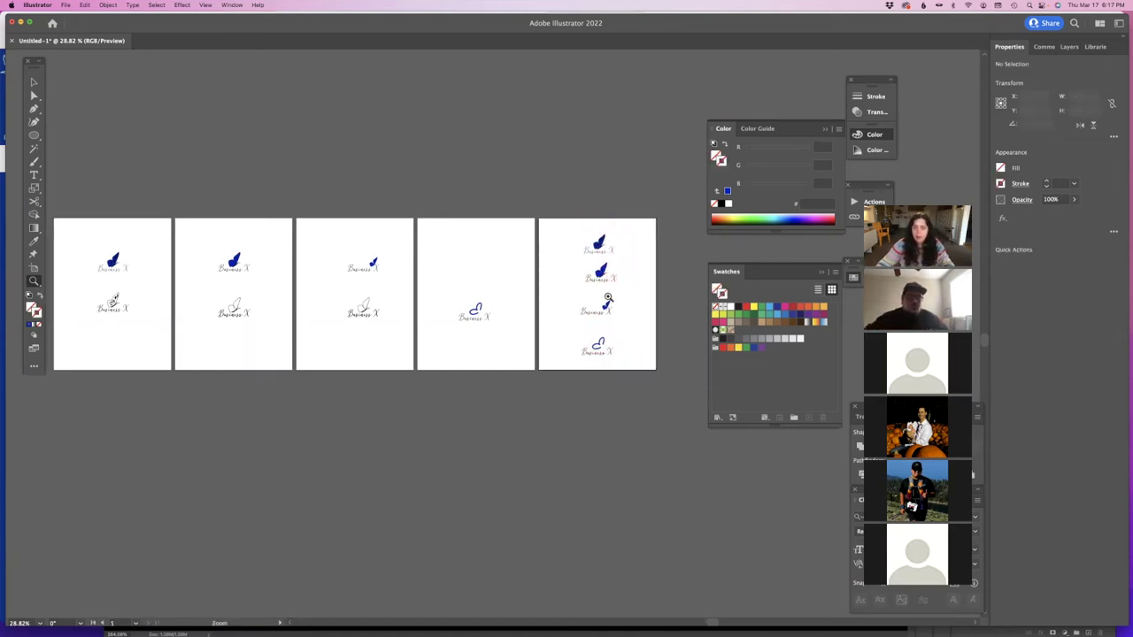
- Review the blue and black logo versions up close on each artboard and the stacked set on the fifth artboard
drag(125, 264, 180, 324)
scroll(181, 324, left, 5)
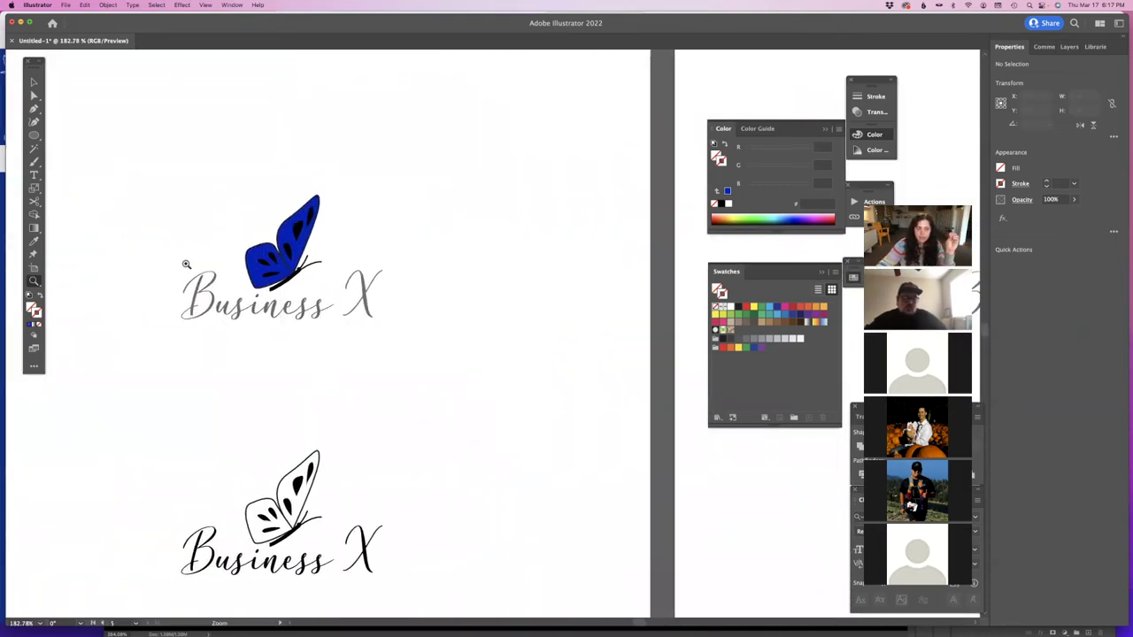
scroll(194, 264, left, 1)
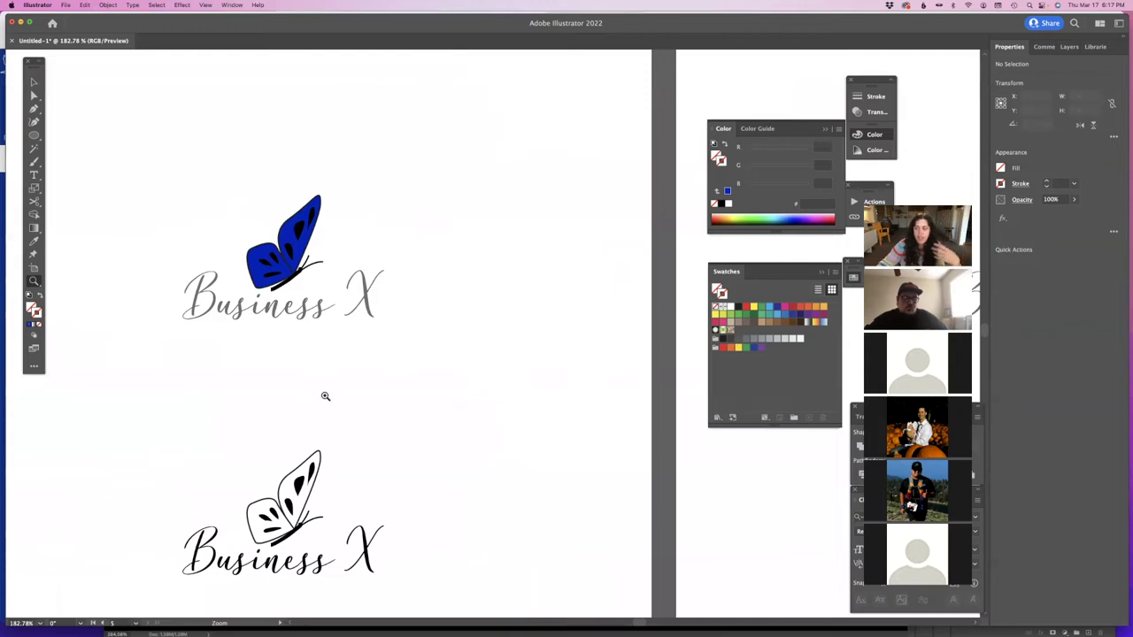
scroll(325, 396, right, 1)
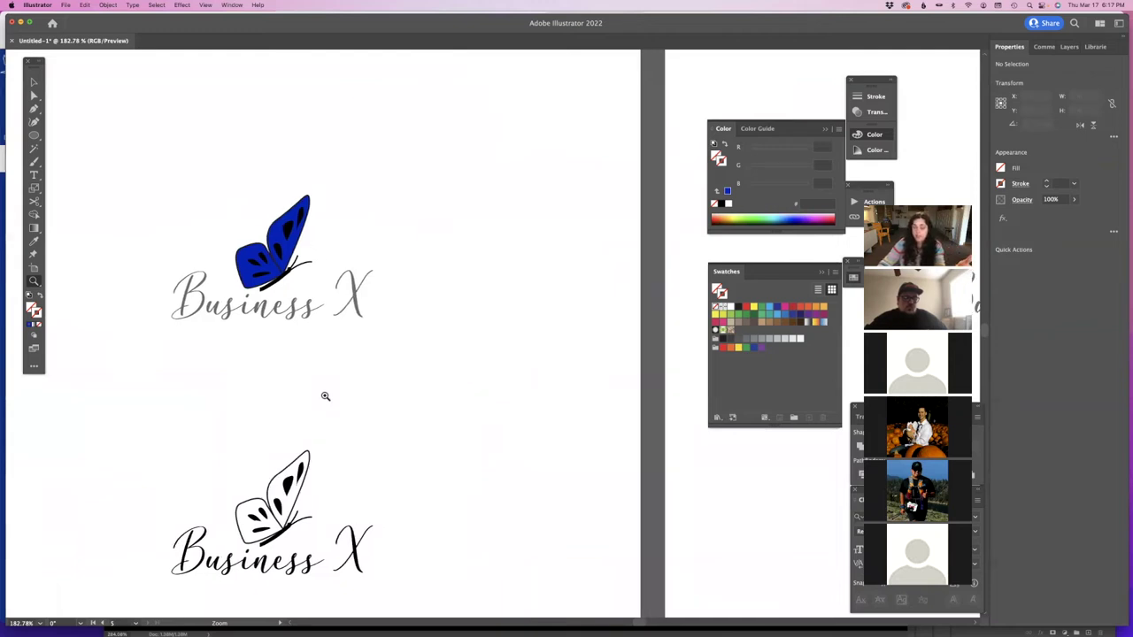
scroll(324, 395, right, 5)
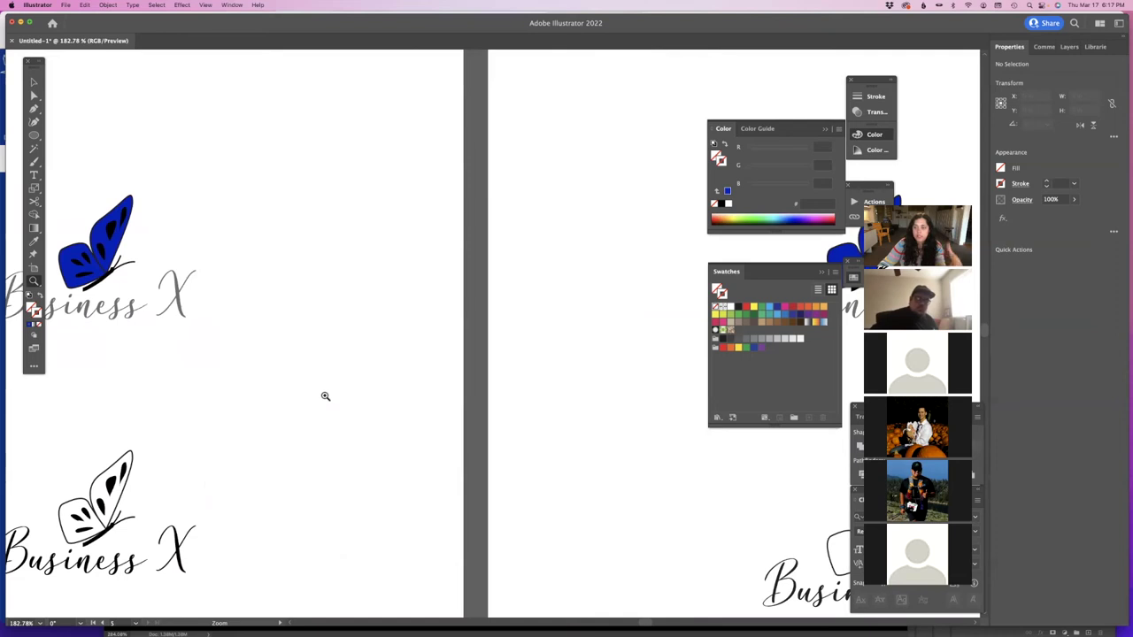
scroll(362, 379, left, 12)
scroll(362, 380, right, 8)
scroll(363, 379, right, 12)
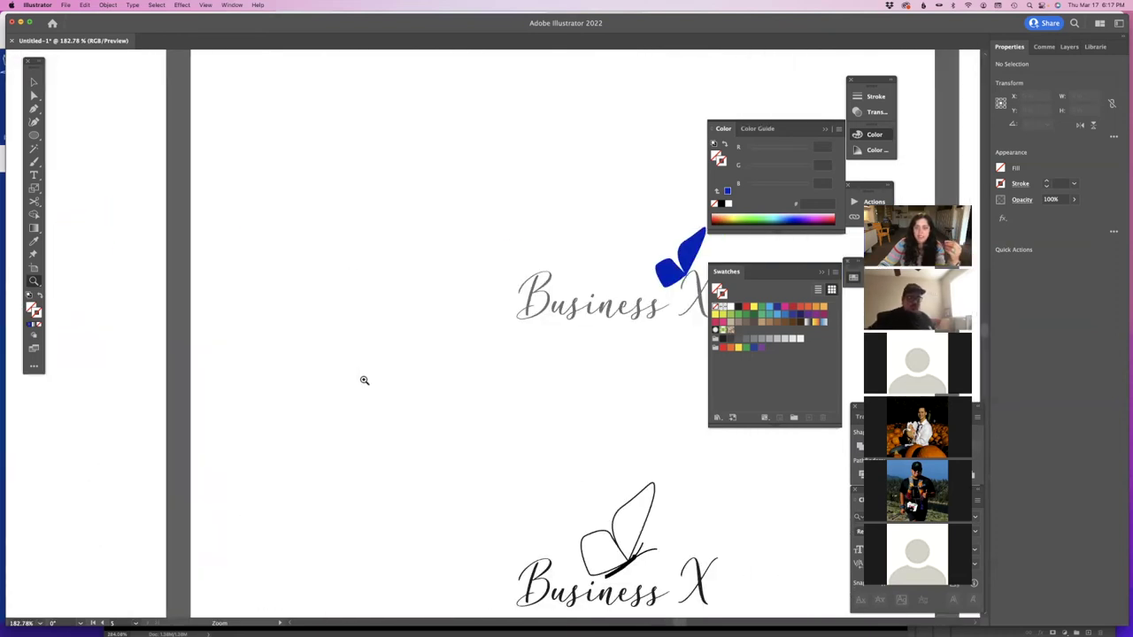
scroll(364, 380, left, 7)
scroll(363, 379, right, 8)
scroll(363, 379, right, 8)
scroll(363, 379, down, 2)
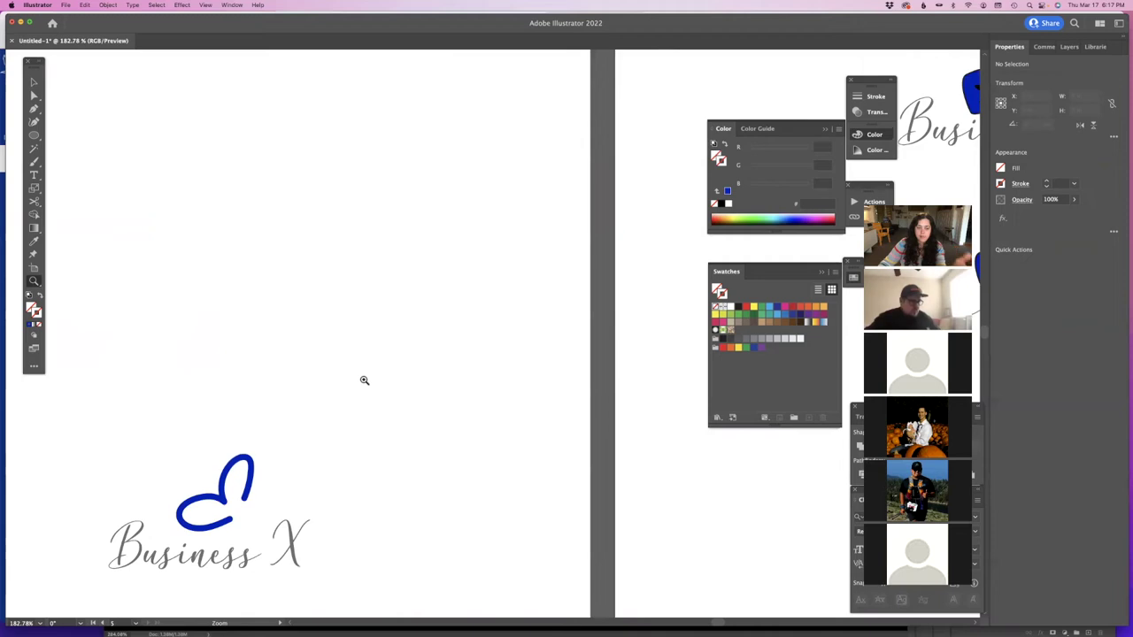
double_click(34, 282)
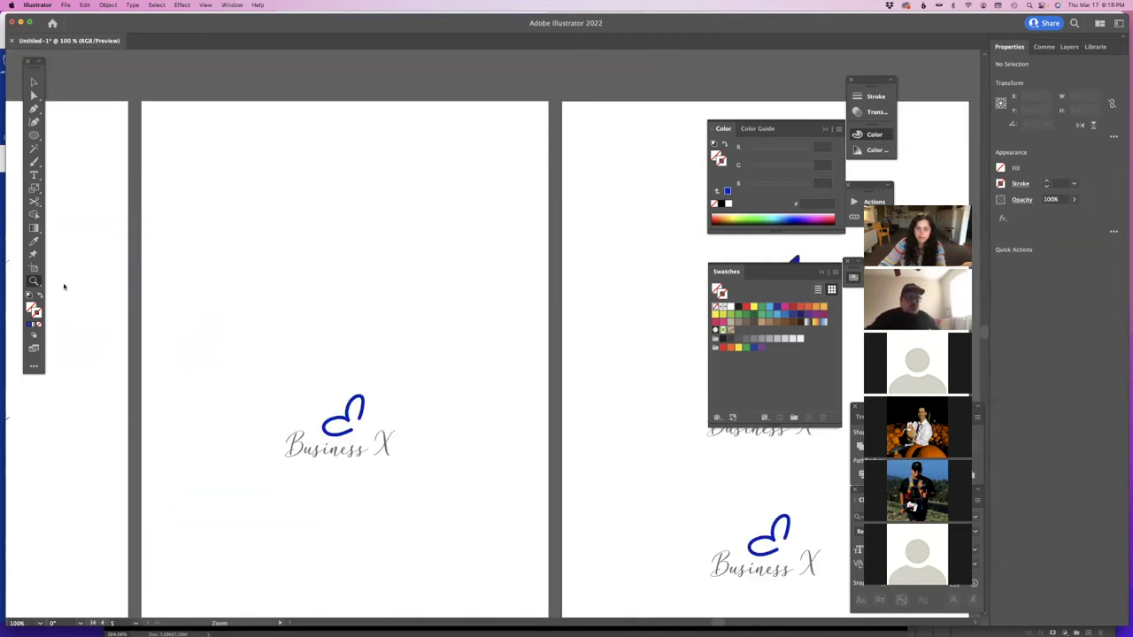
drag(405, 317, 310, 363)
alt+click(309, 362)
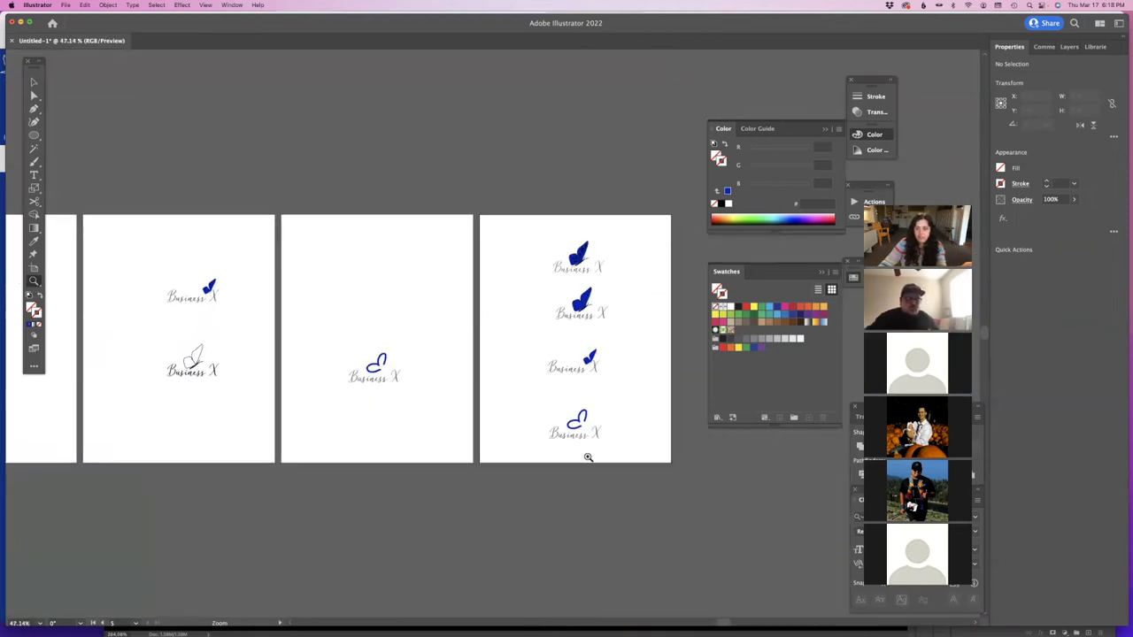
- Look across the logo artboards, then switch to Firefox and review the Project 5: Part 3 Logo Design instructions and example pages
scroll(395, 401, left, 7)
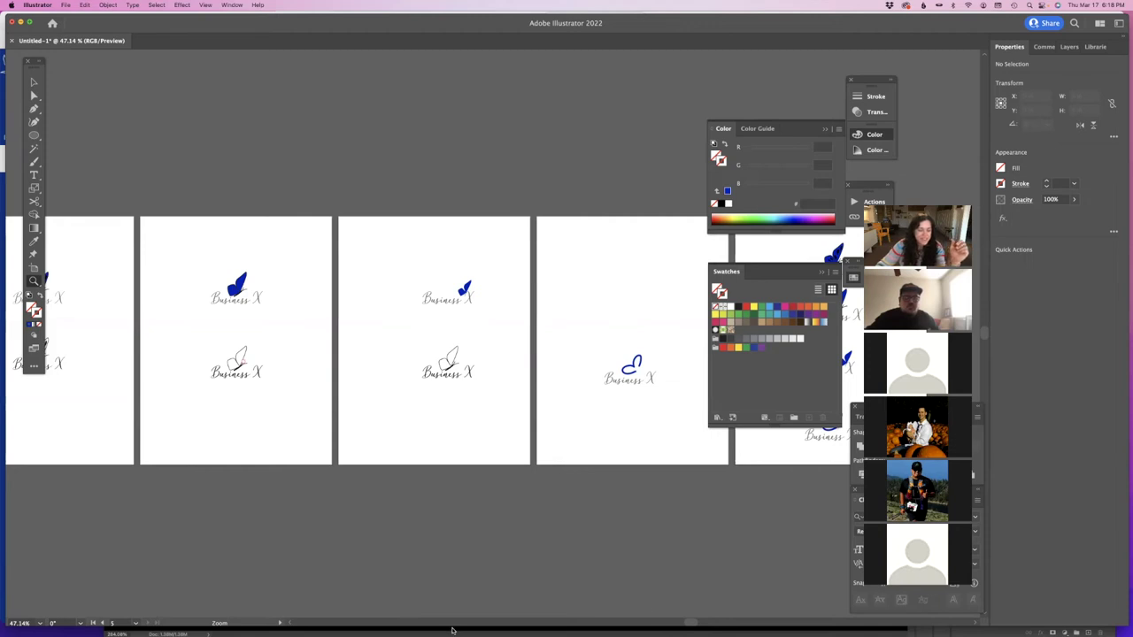
click(271, 619)
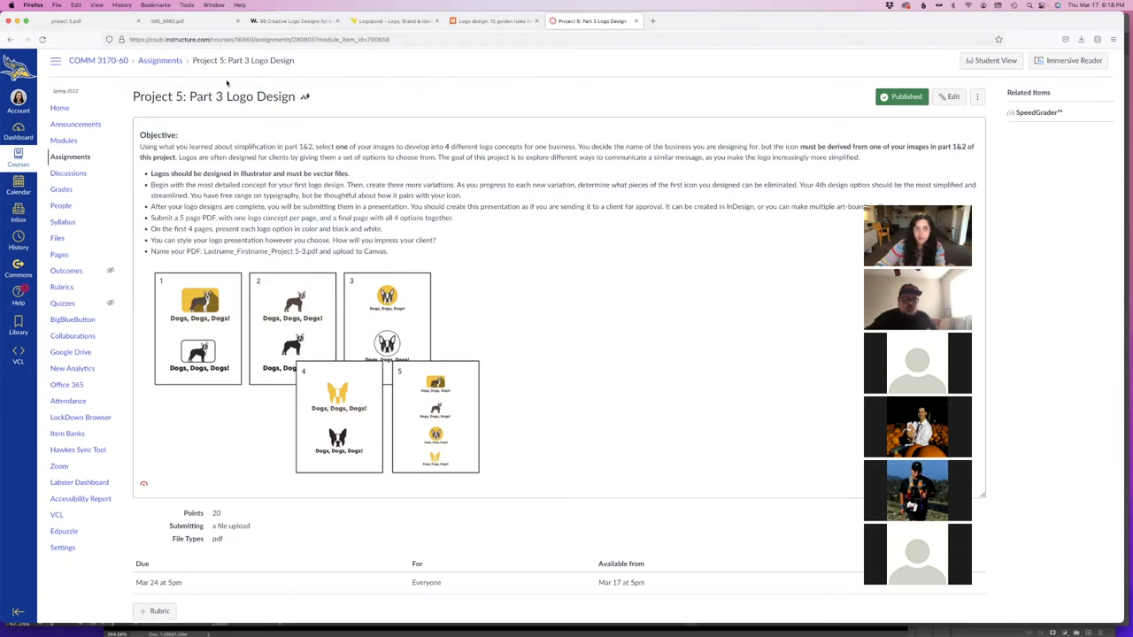
click(186, 20)
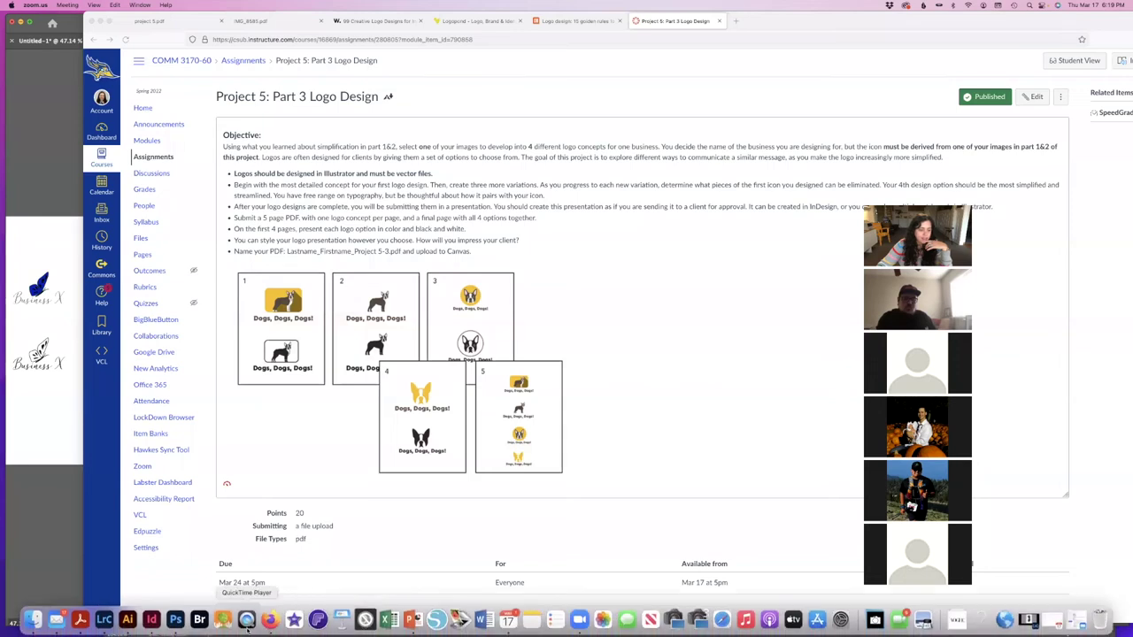
- Switch to Photoshop and compare the Bee Active Sports Wear and Lovers sample logo sheets at an enlarged view
click(175, 630)
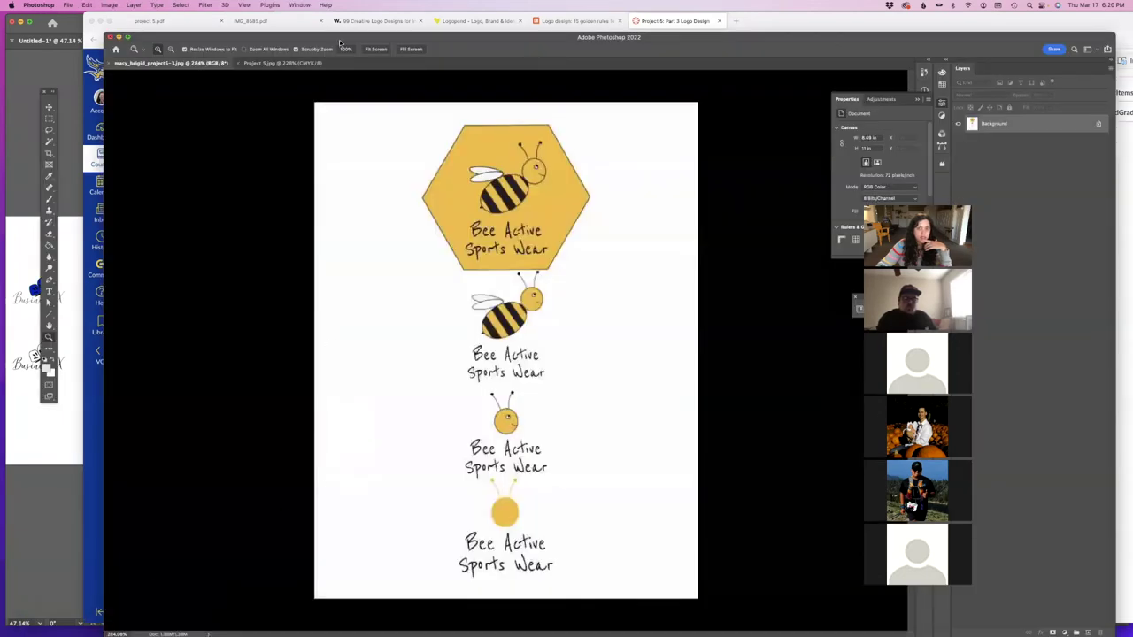
drag(342, 37, 253, 17)
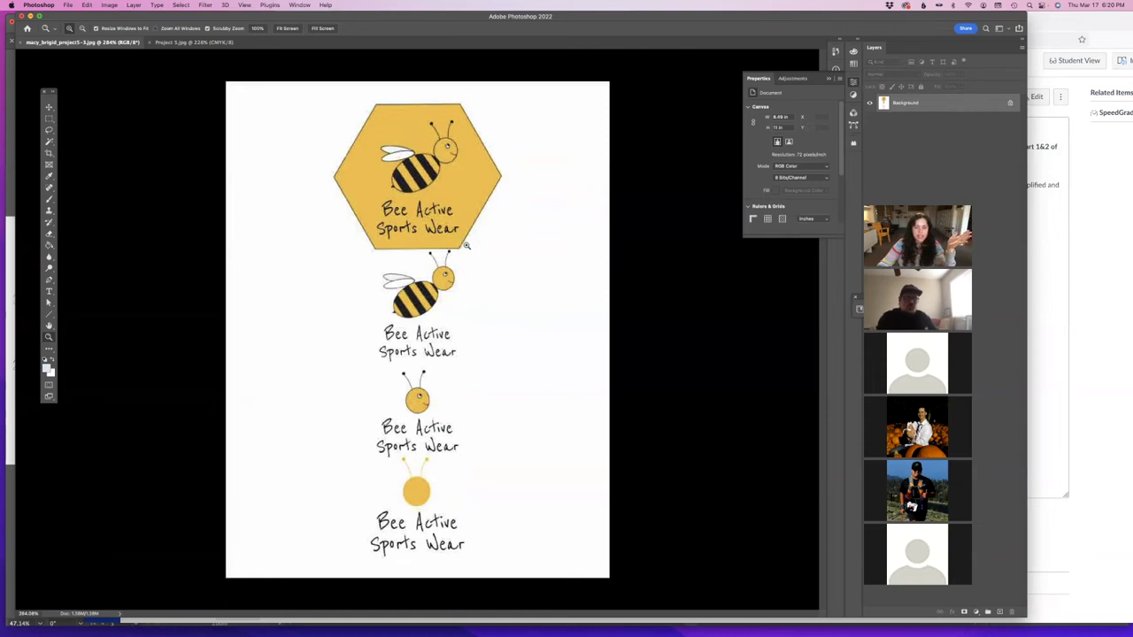
scroll(482, 252, up, 2)
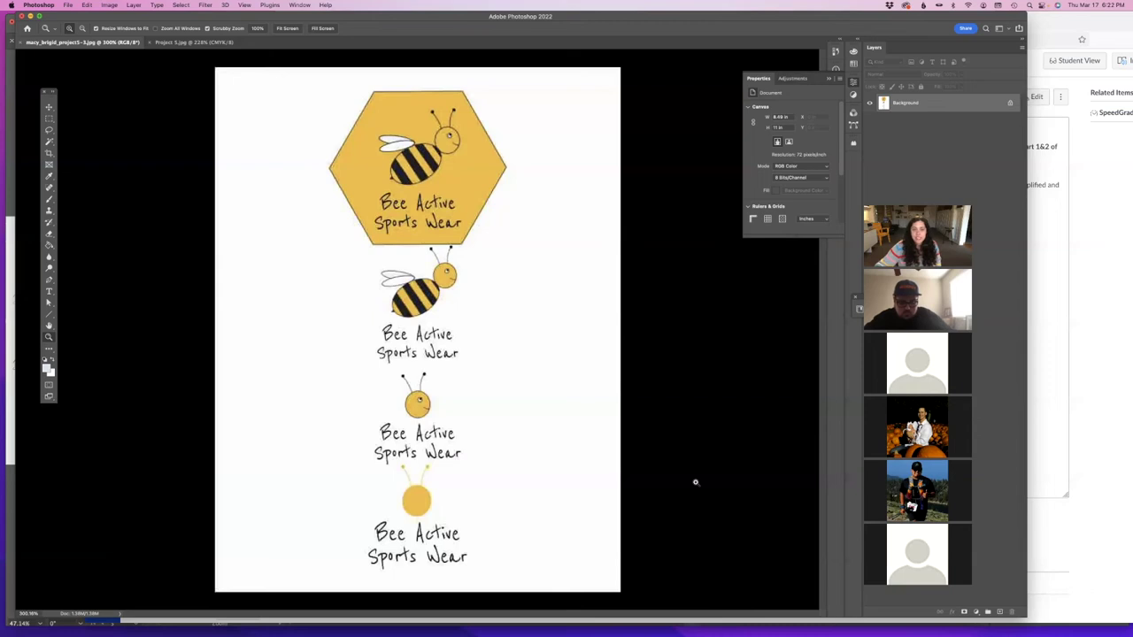
click(194, 43)
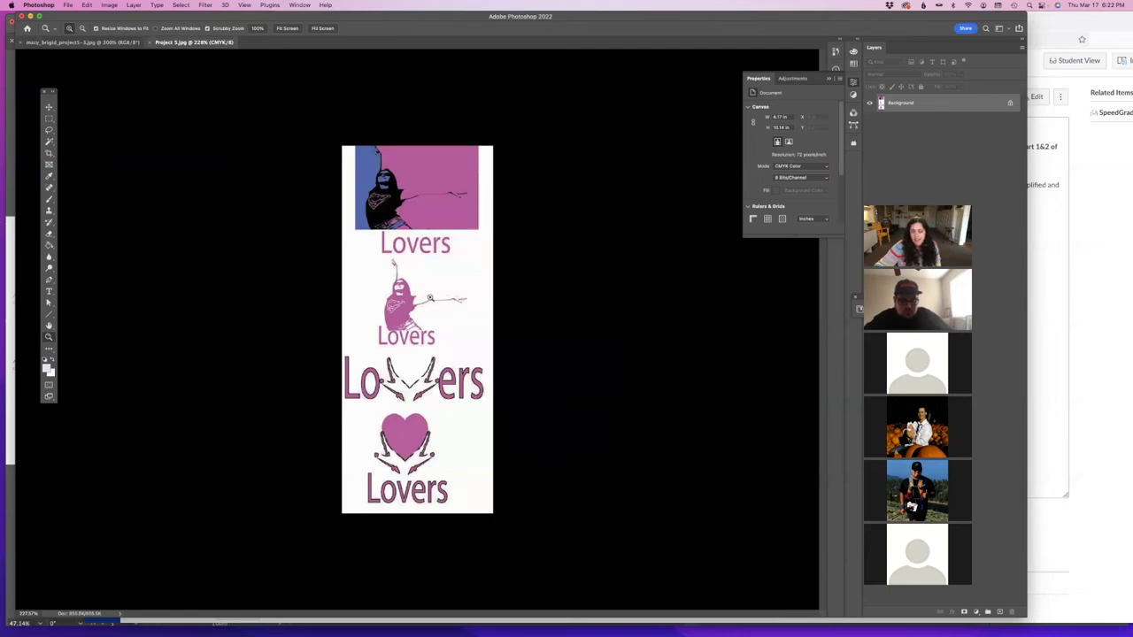
click(106, 44)
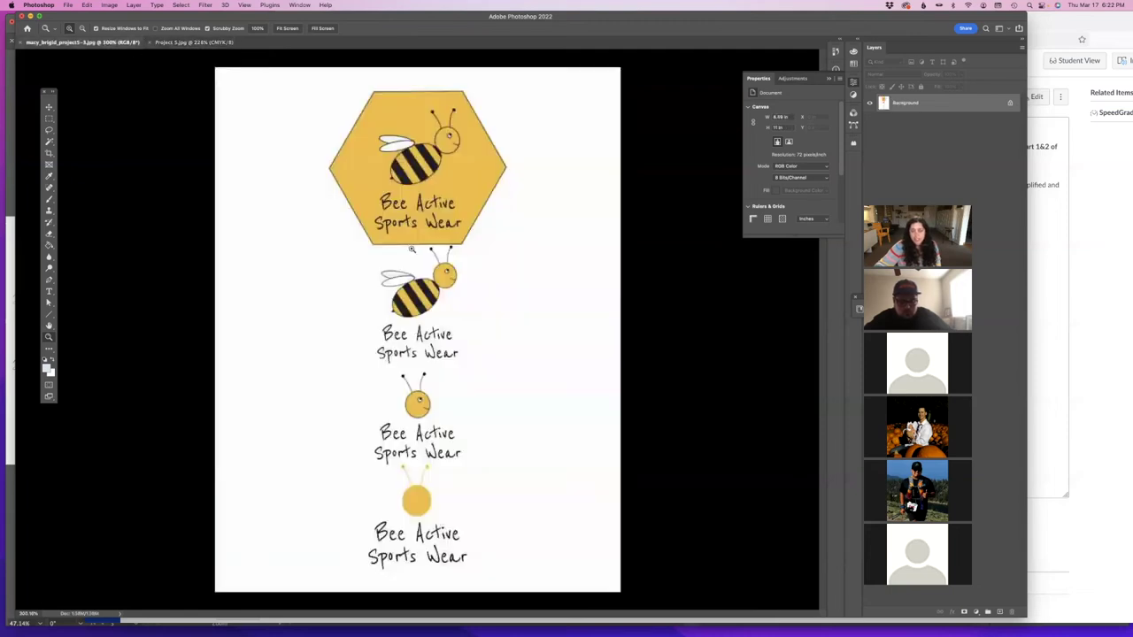
click(195, 43)
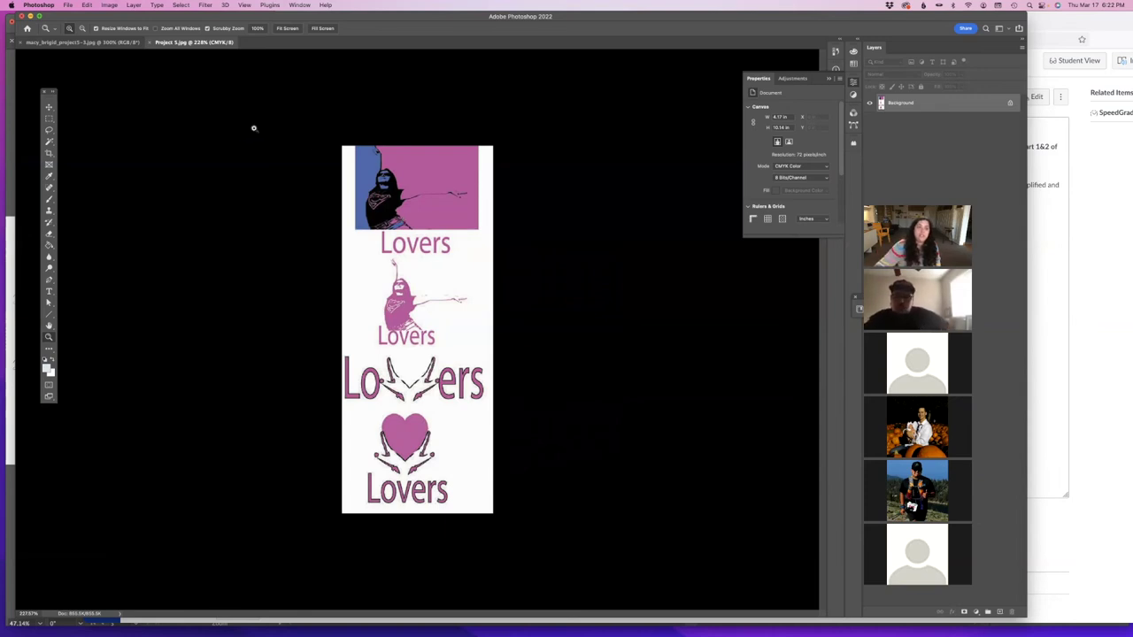
key(super+equal)
click(104, 43)
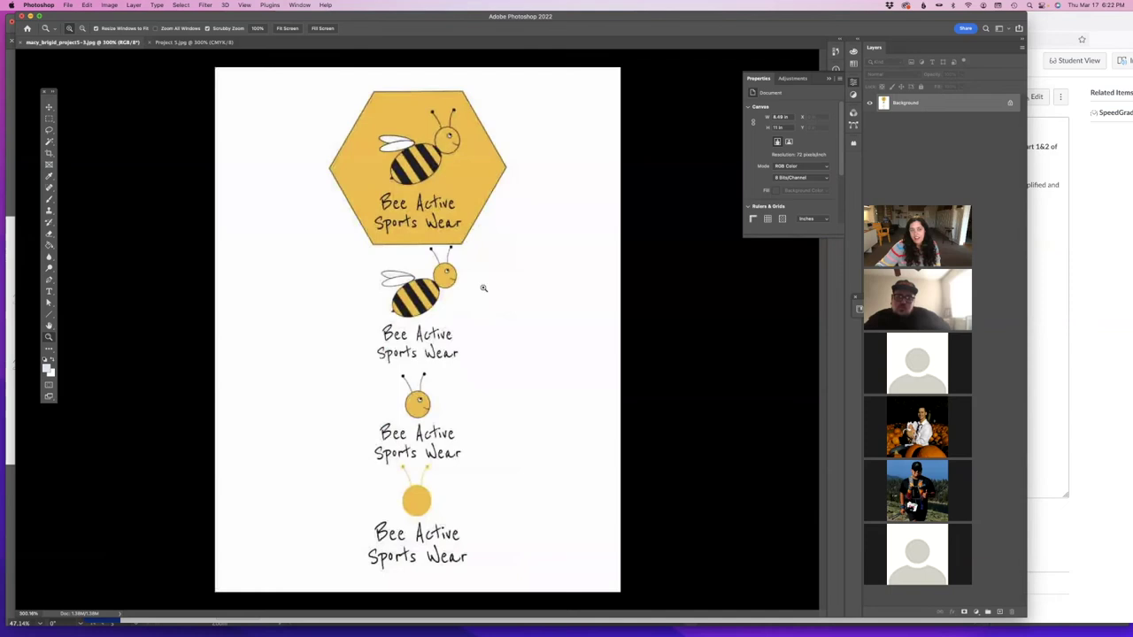
click(219, 44)
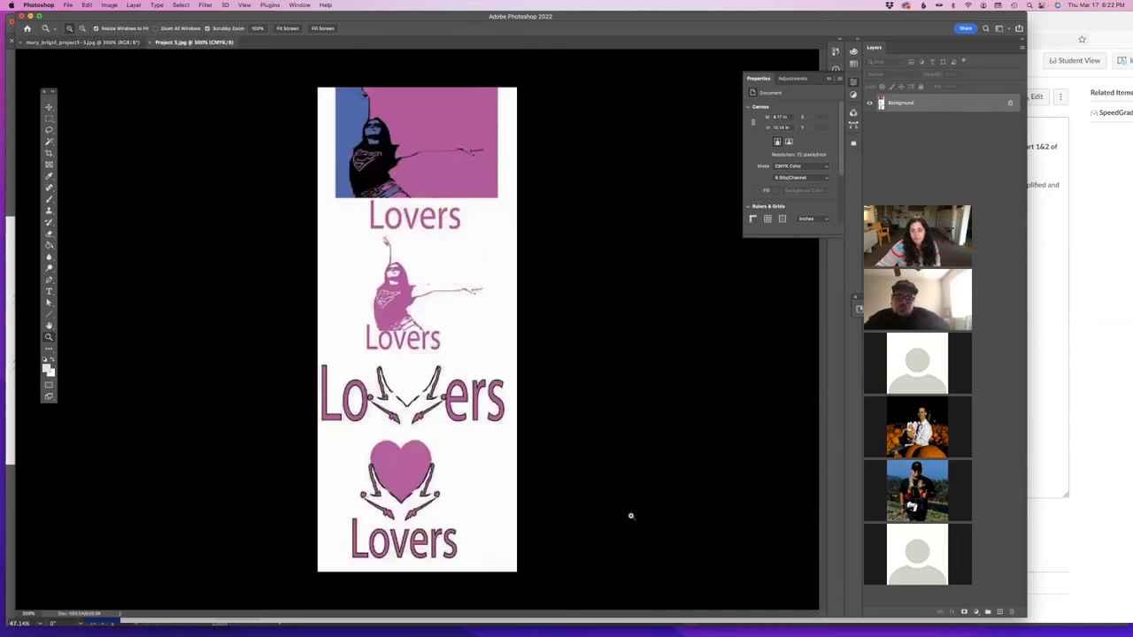
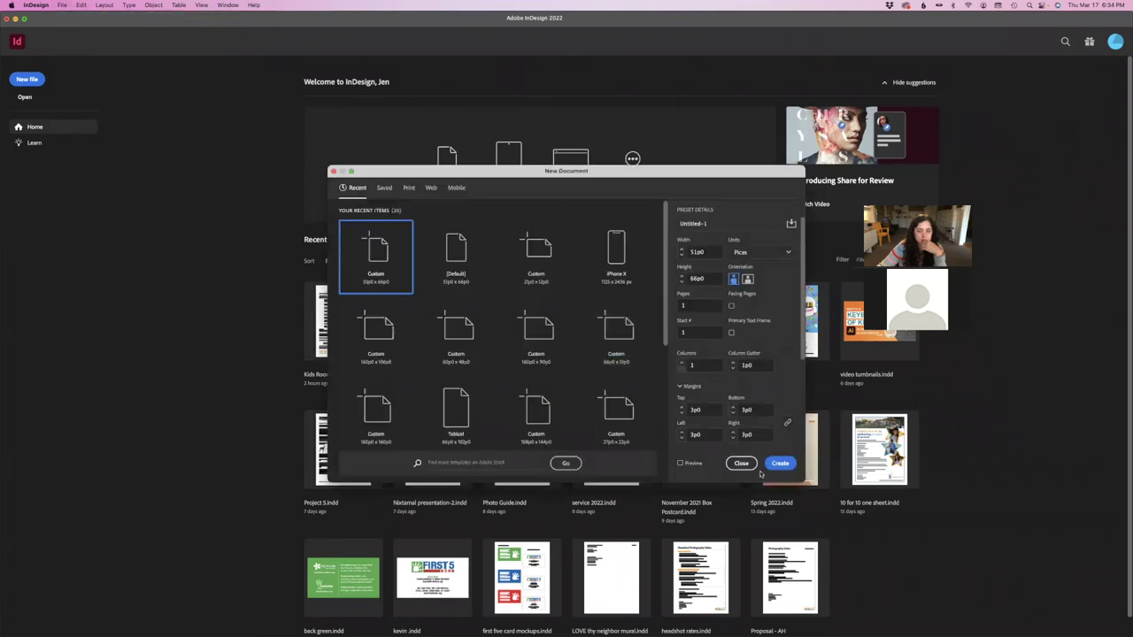
- Create a one-page 51p0 x 66p0 document with 3p0 margins and hide its document grid
click(779, 464)
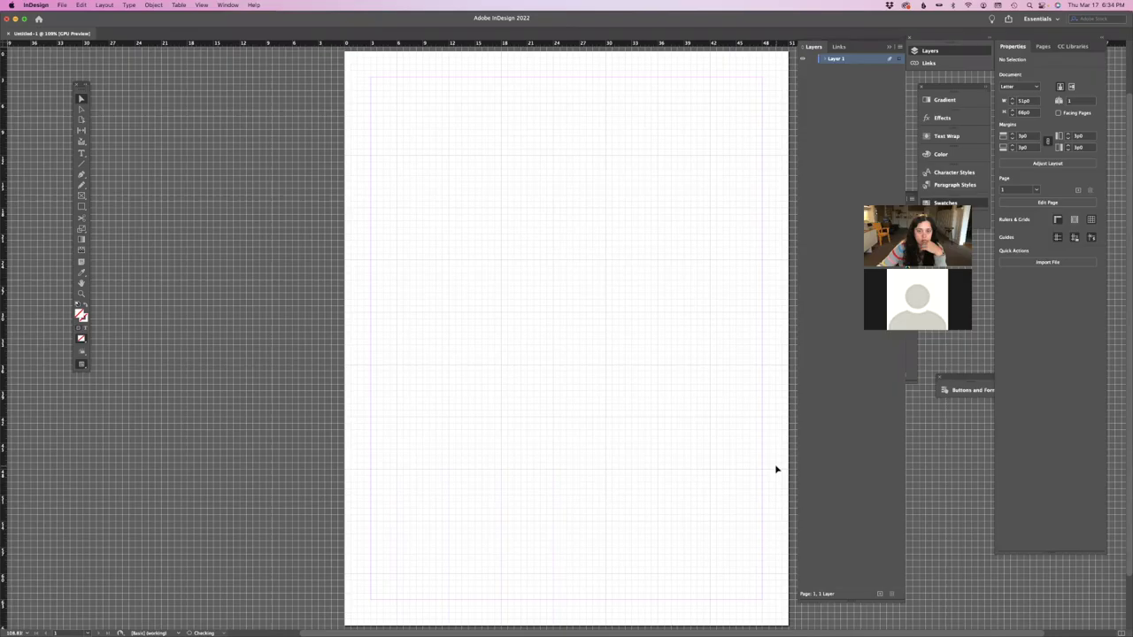
key(super+')
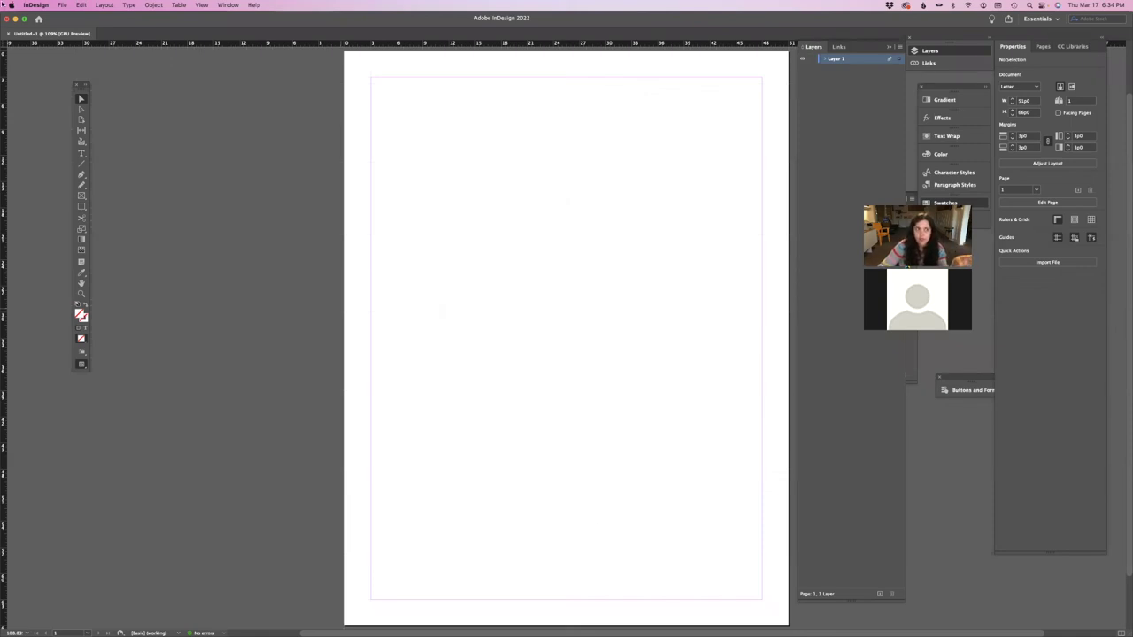
key(F11)
key(F11)
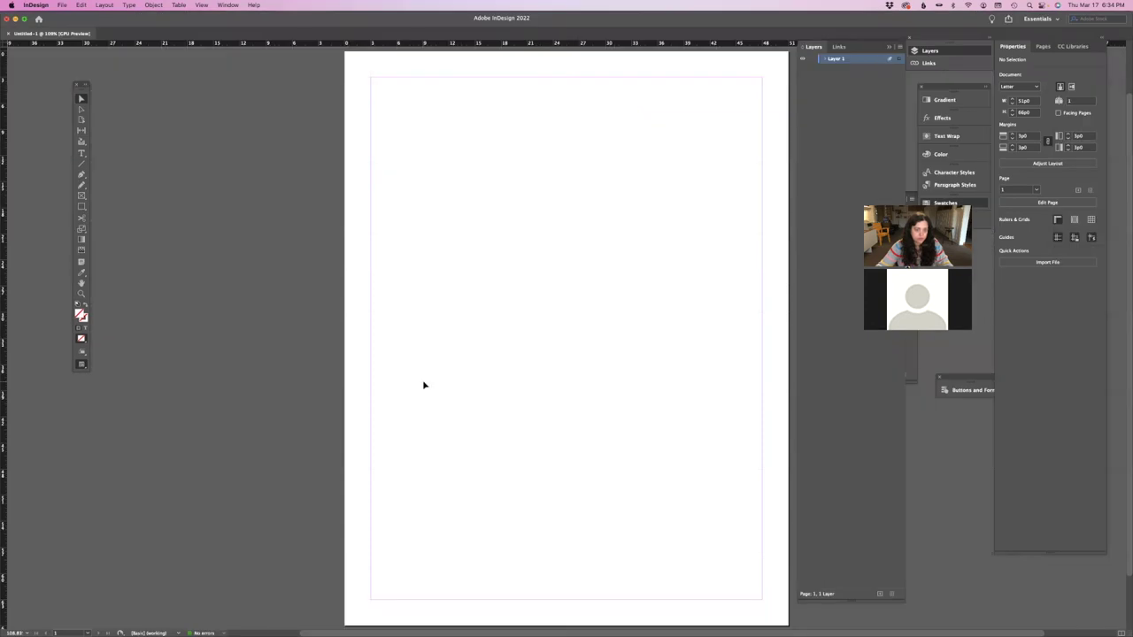
- Place beyonce-2.jpg from the CSUB class folder's week 7 subfolder at full size and shift it up and left on the page
key(super+d)
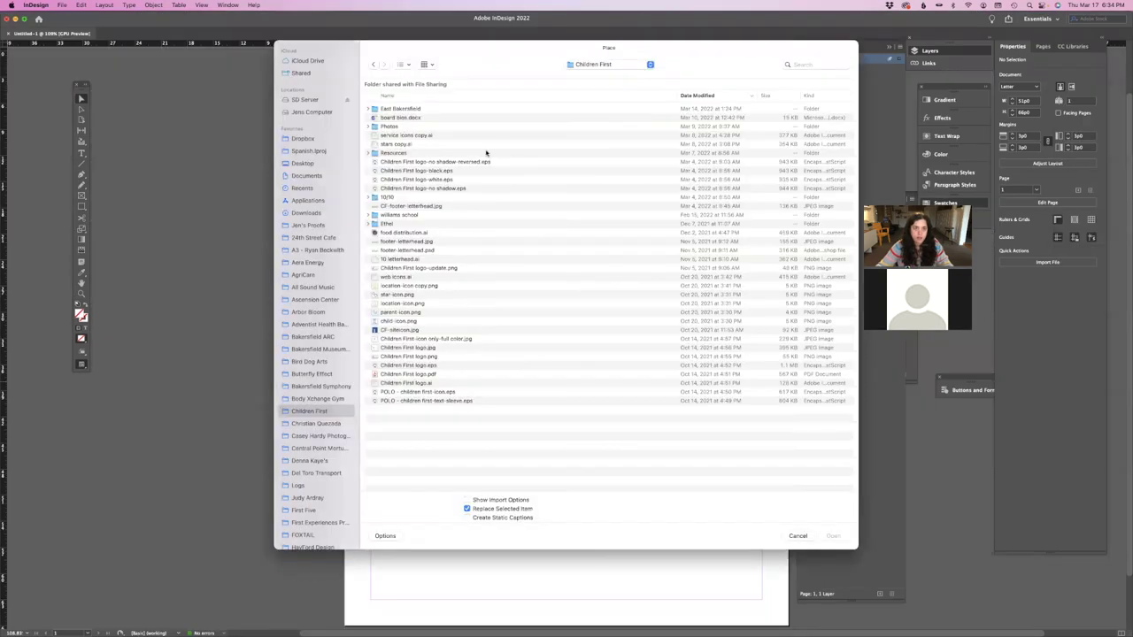
click(590, 66)
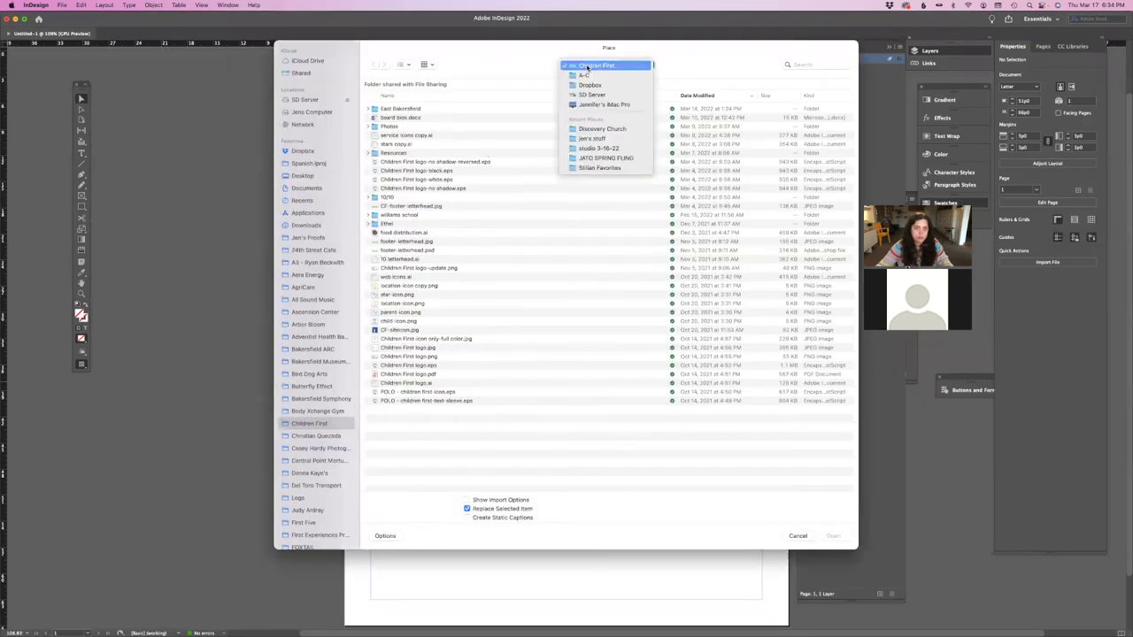
click(511, 49)
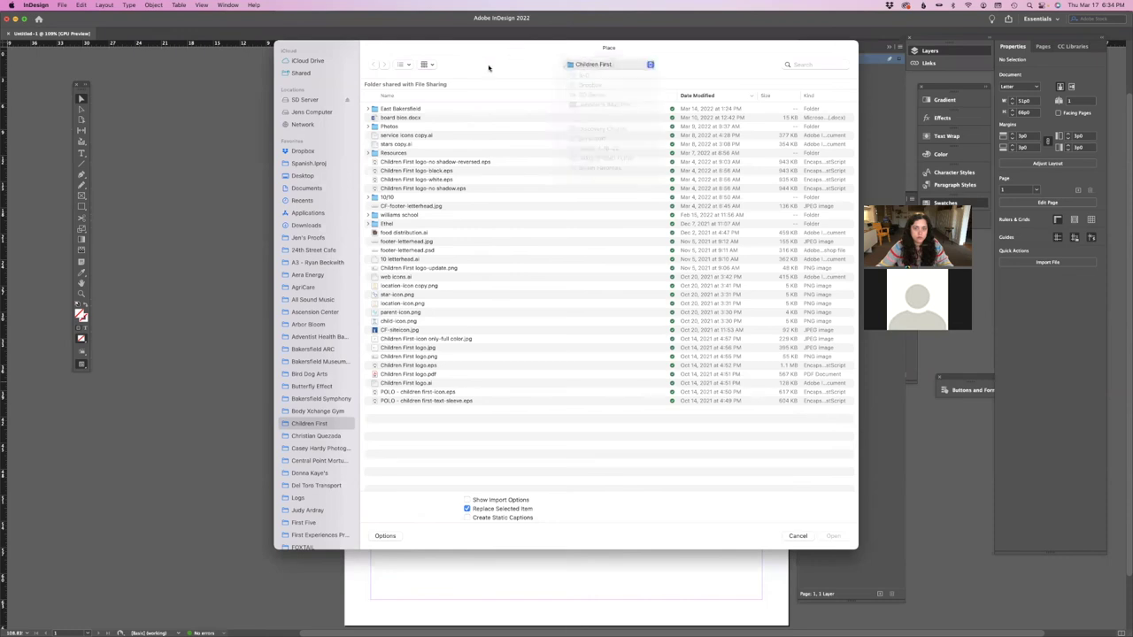
click(301, 175)
double_click(402, 116)
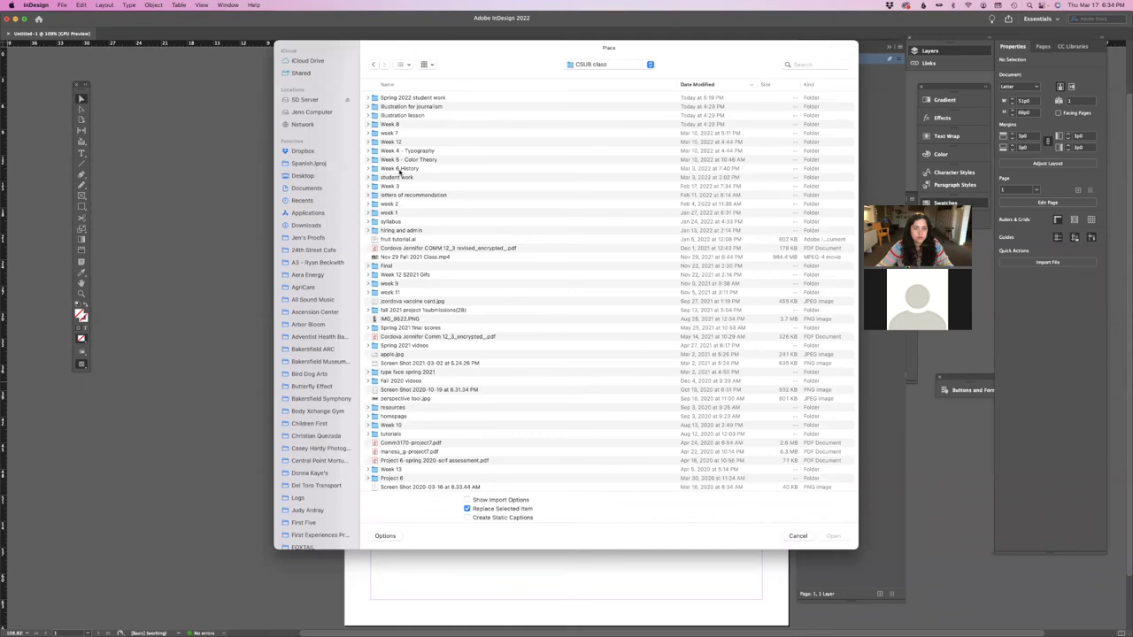
double_click(397, 132)
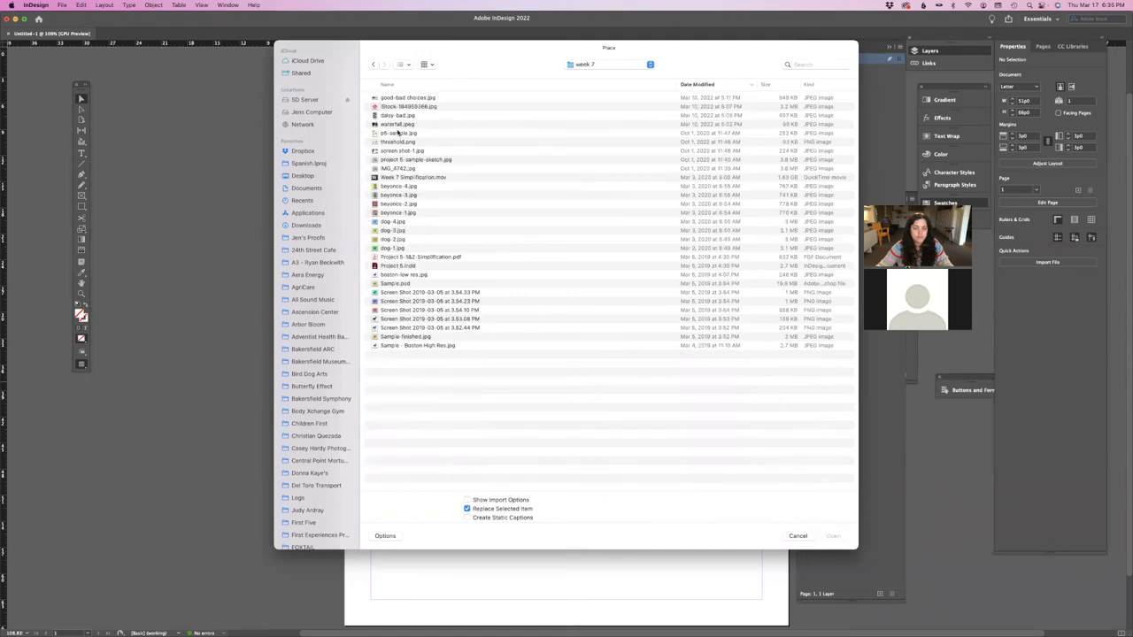
click(397, 204)
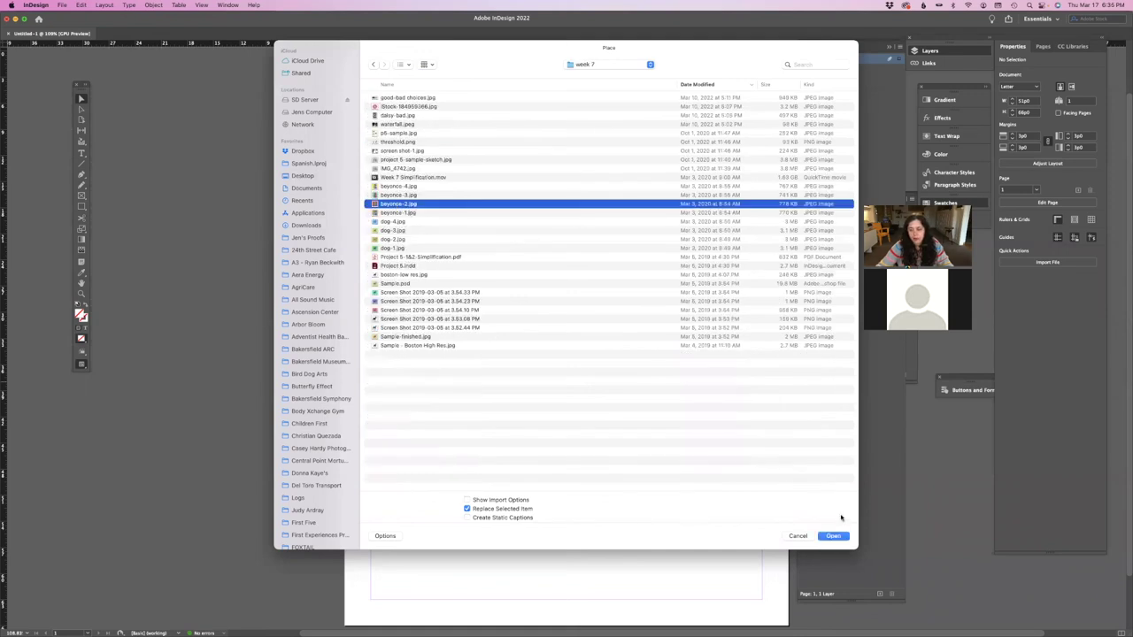
click(836, 535)
click(465, 203)
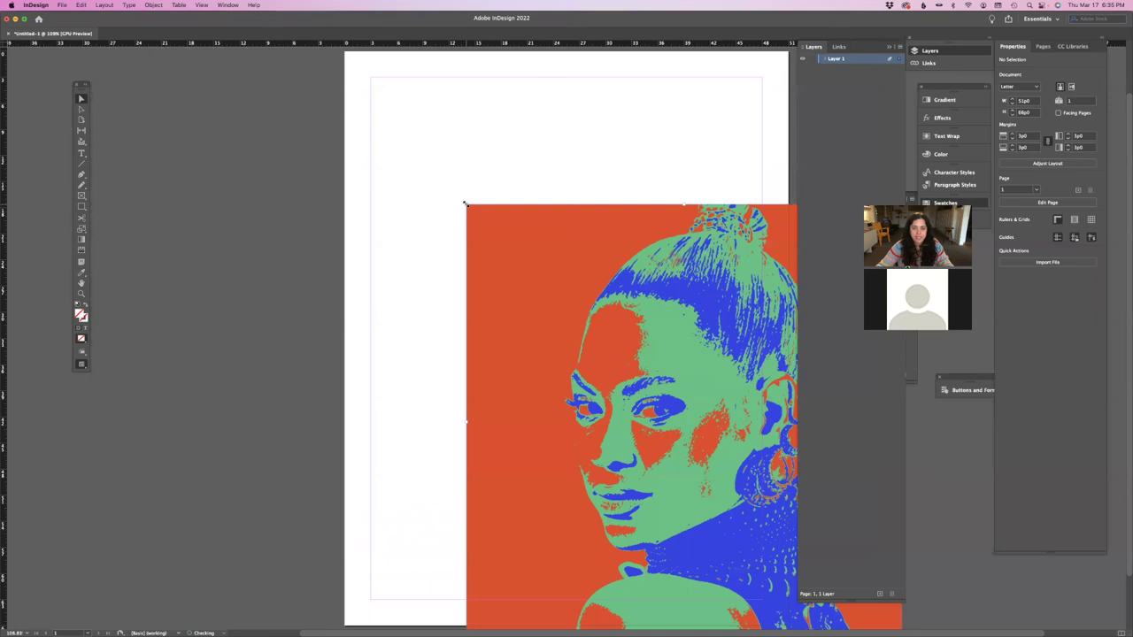
drag(541, 277, 474, 203)
- Try cropping the placed image by moving its upper-left frame corner inward and partly back out, then undo the frame changes
drag(360, 115, 495, 214)
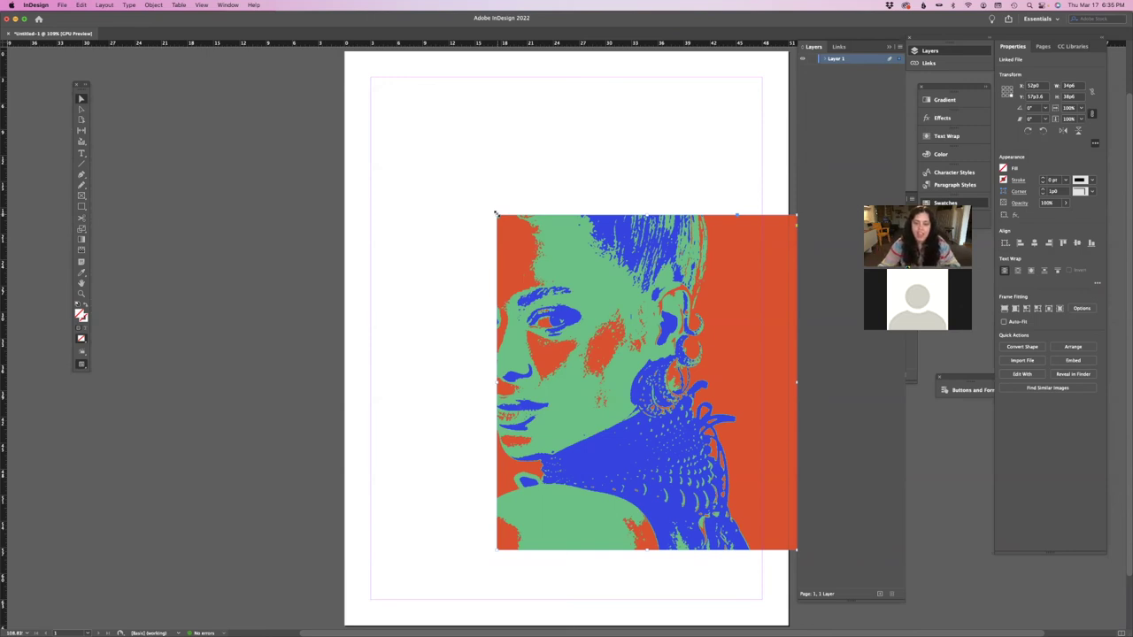
scroll(496, 214, down, 3)
scroll(495, 213, up, 1)
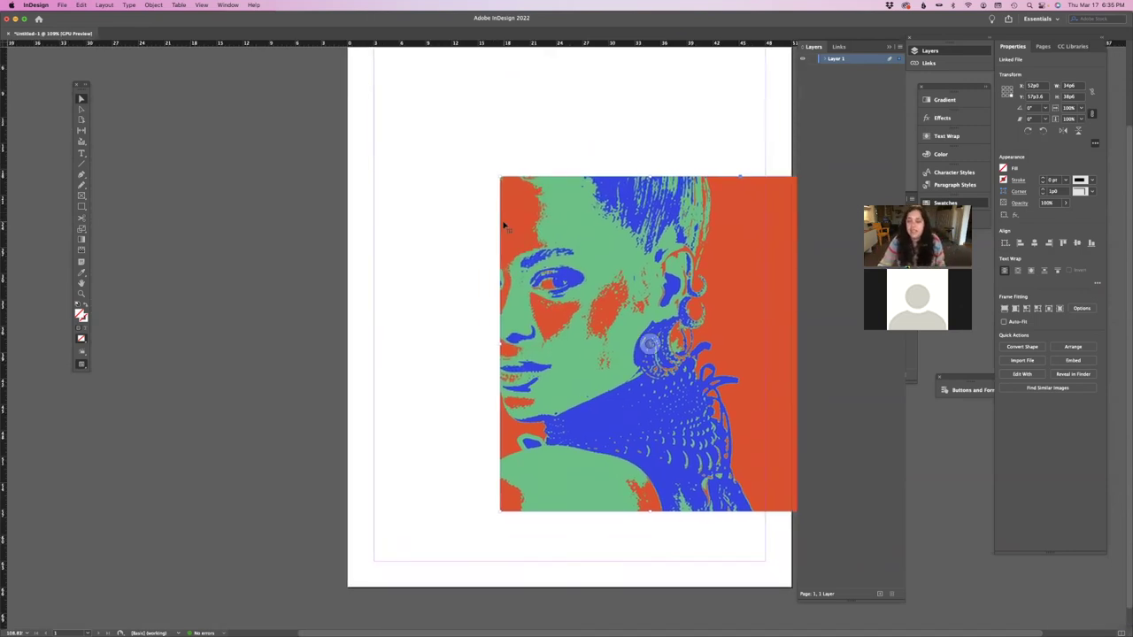
scroll(502, 226, down, 1)
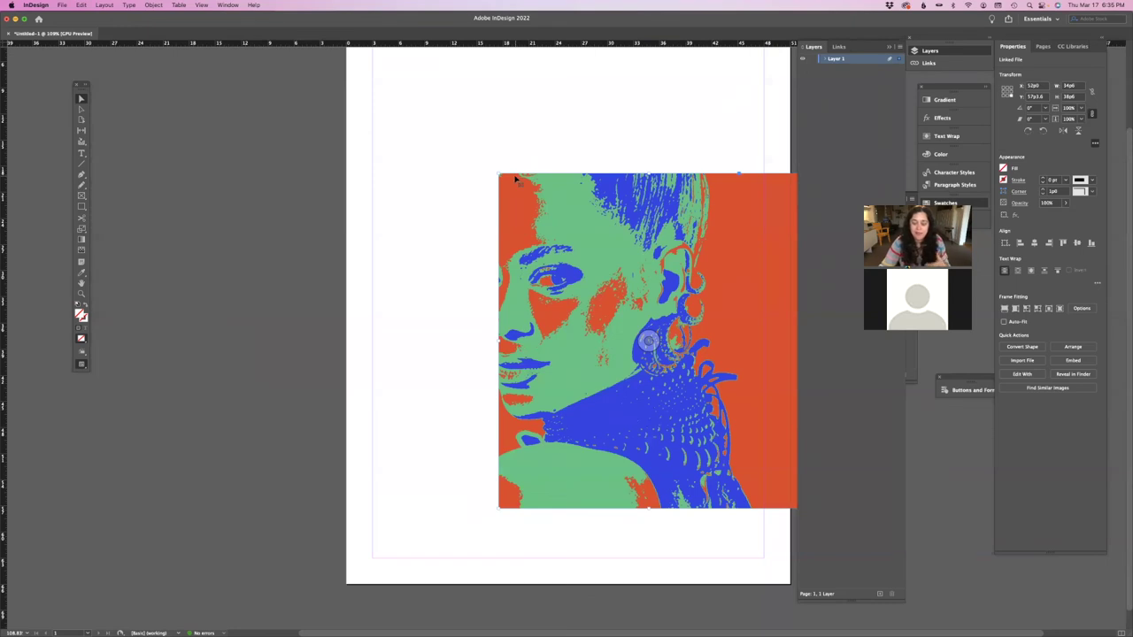
drag(499, 174, 407, 159)
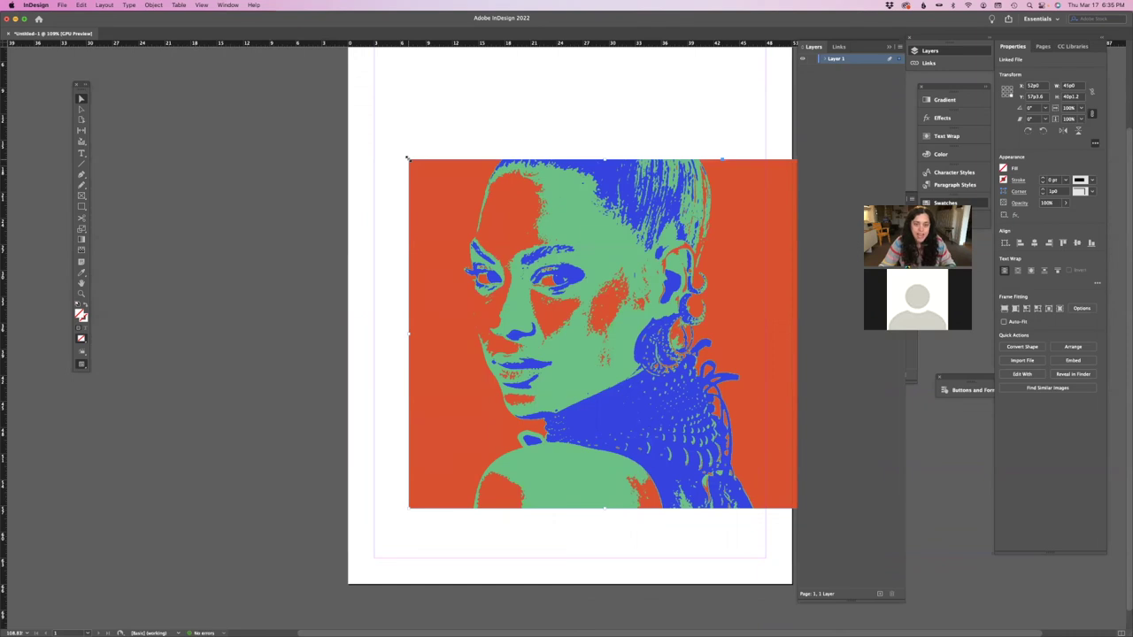
key(super+z)
key(super+z)
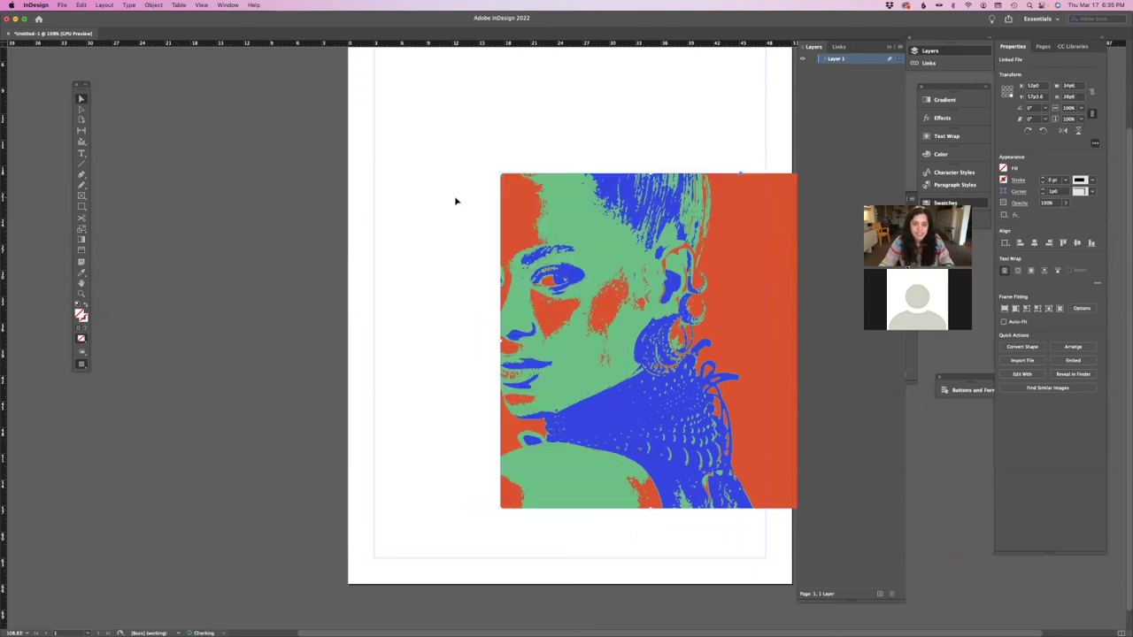
key(super+z)
- Try shrinking the image content inside its frame with the Direct Selection tool, then undo the scaling
click(83, 109)
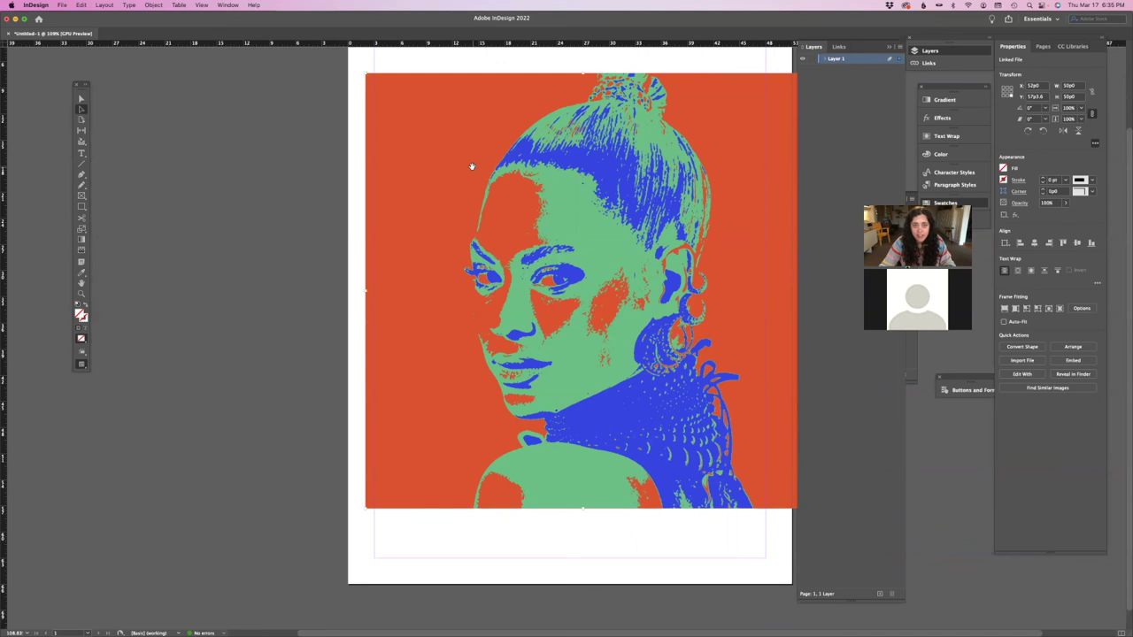
click(390, 109)
drag(363, 71, 583, 238)
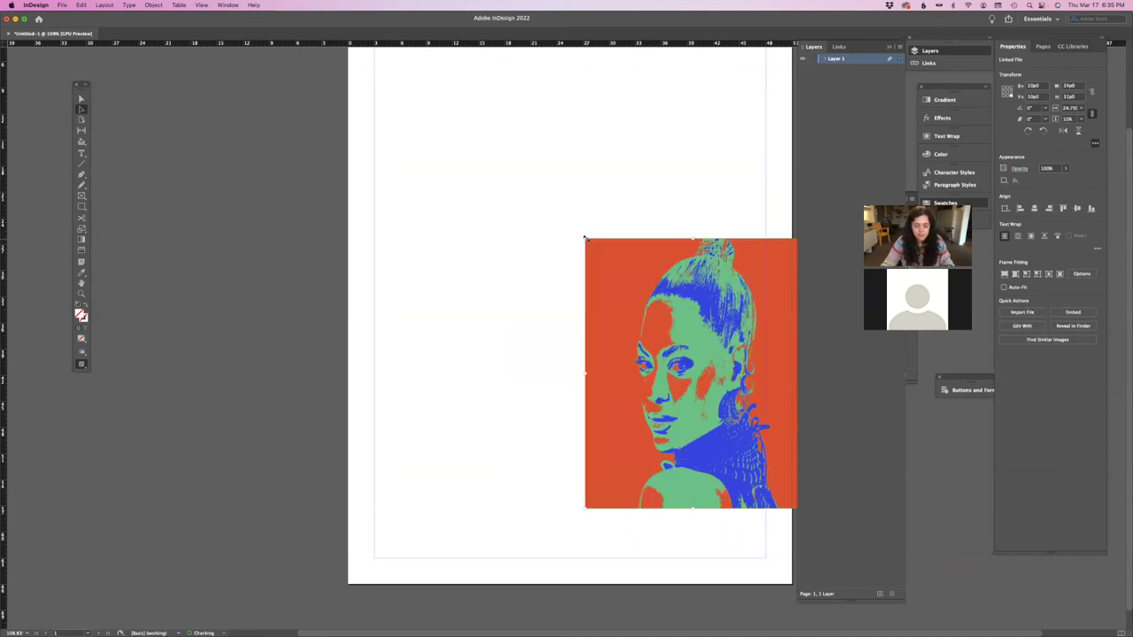
key(super+z)
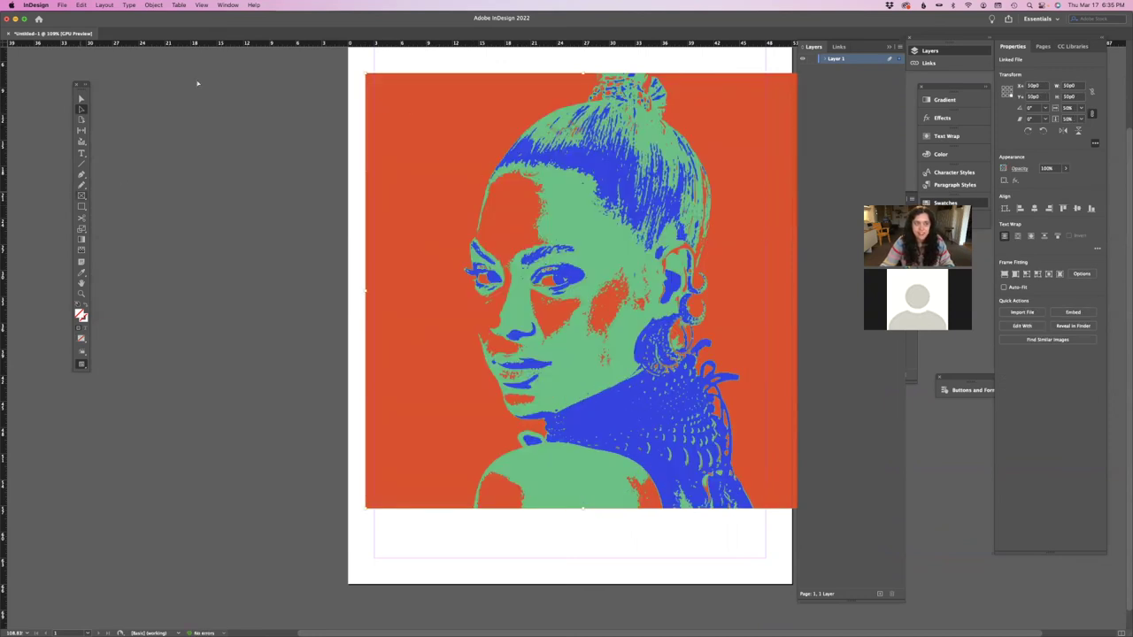
- Select the whole image frame with the Selection tool and move it down so it rests on the page's bottom edge
click(80, 98)
click(203, 106)
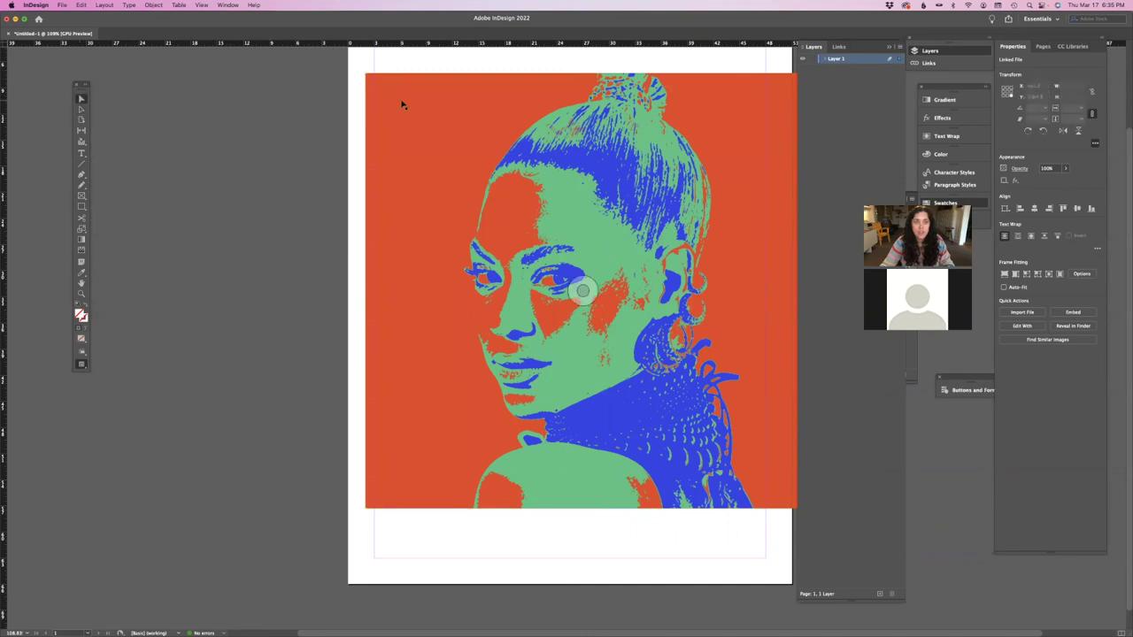
drag(461, 127, 458, 127)
scroll(457, 127, right, 2)
scroll(457, 128, right, 3)
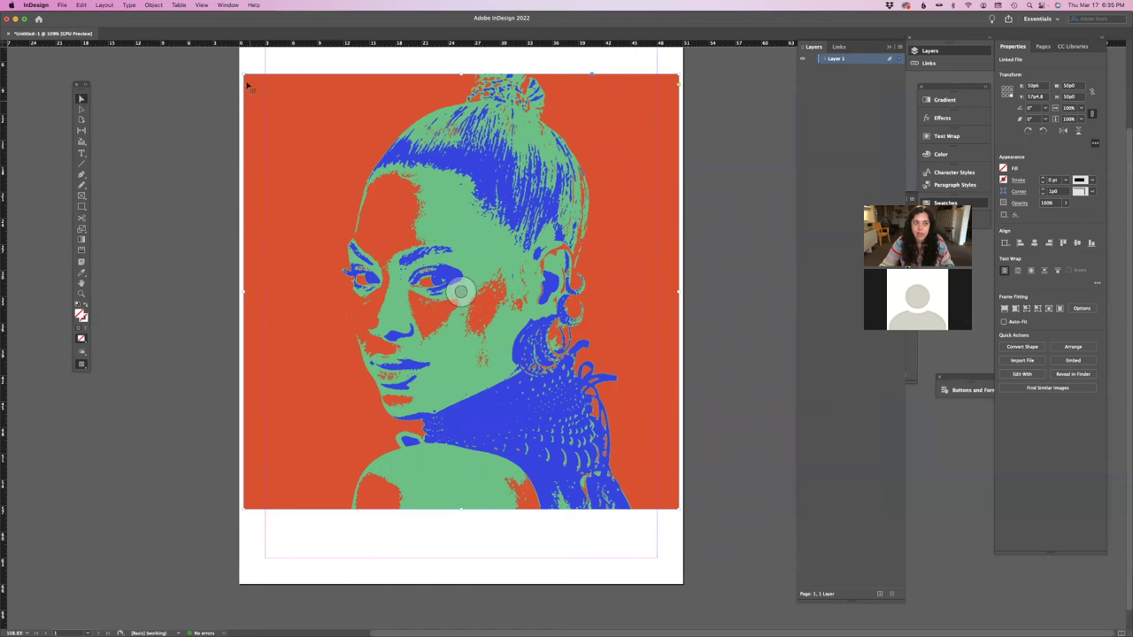
drag(287, 112, 354, 98)
drag(397, 129, 354, 223)
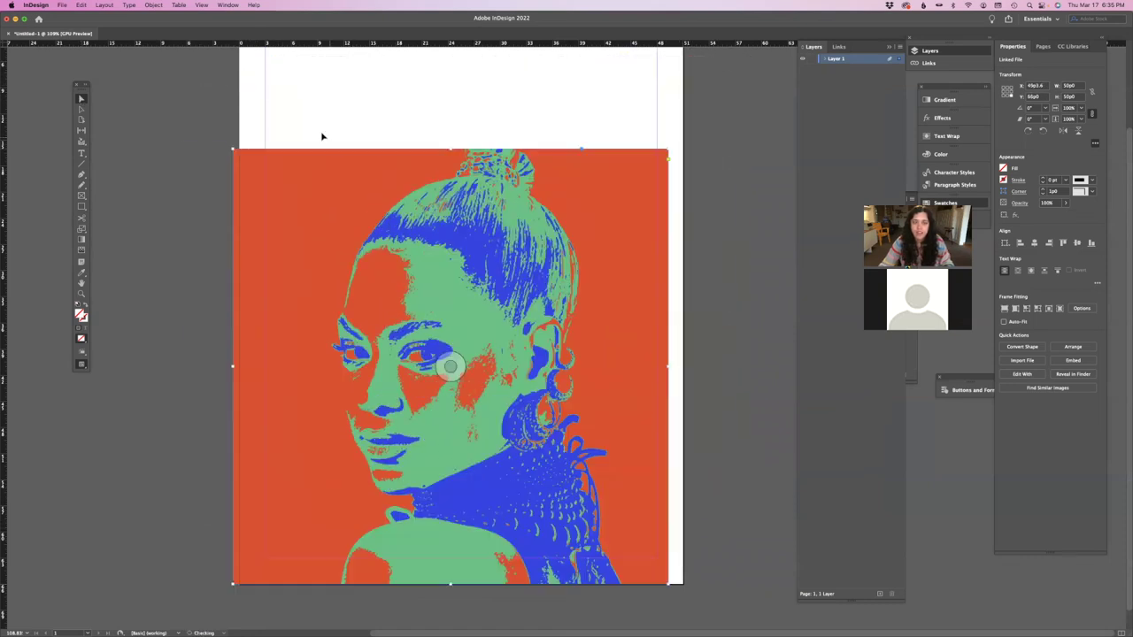
- Crop the image frame to about 33p4.8 x 28p8.4 from its upper-left corner, then undo that crop
drag(234, 150, 379, 335)
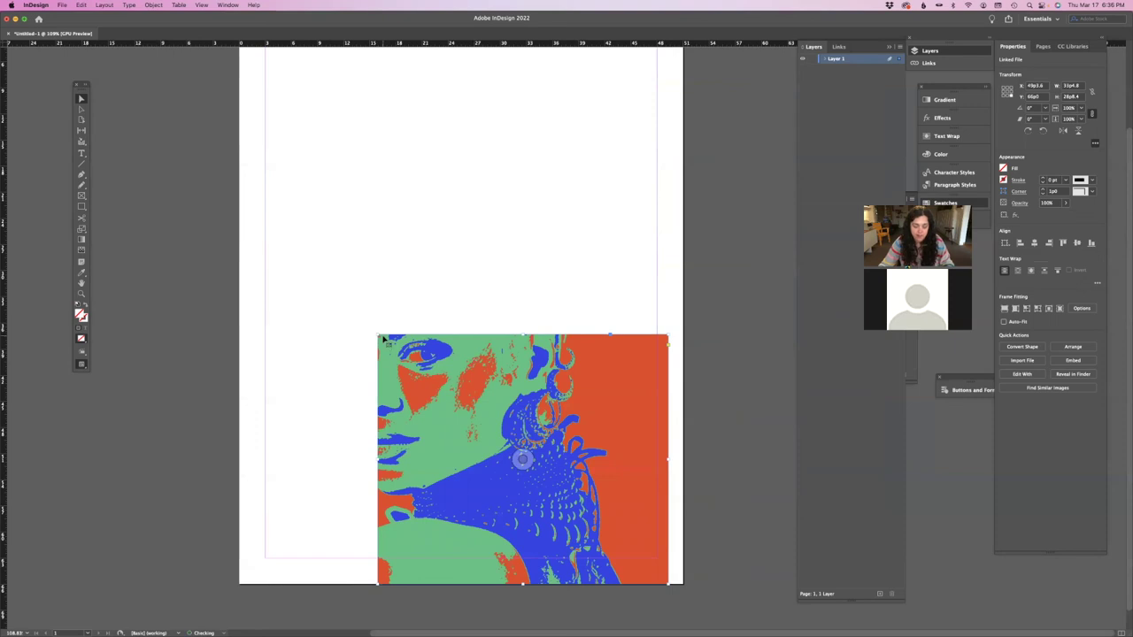
key(super+z)
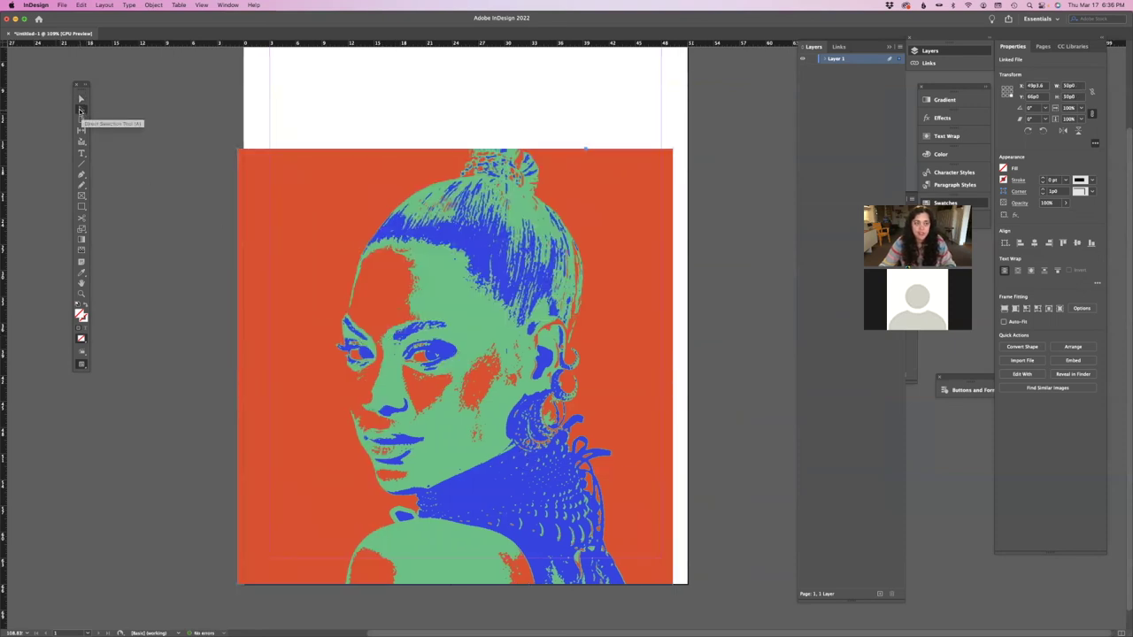
- Shrink the image content inside its frame to about 29p7.2 square from the upper-left corner with the Direct Selection tool
click(80, 97)
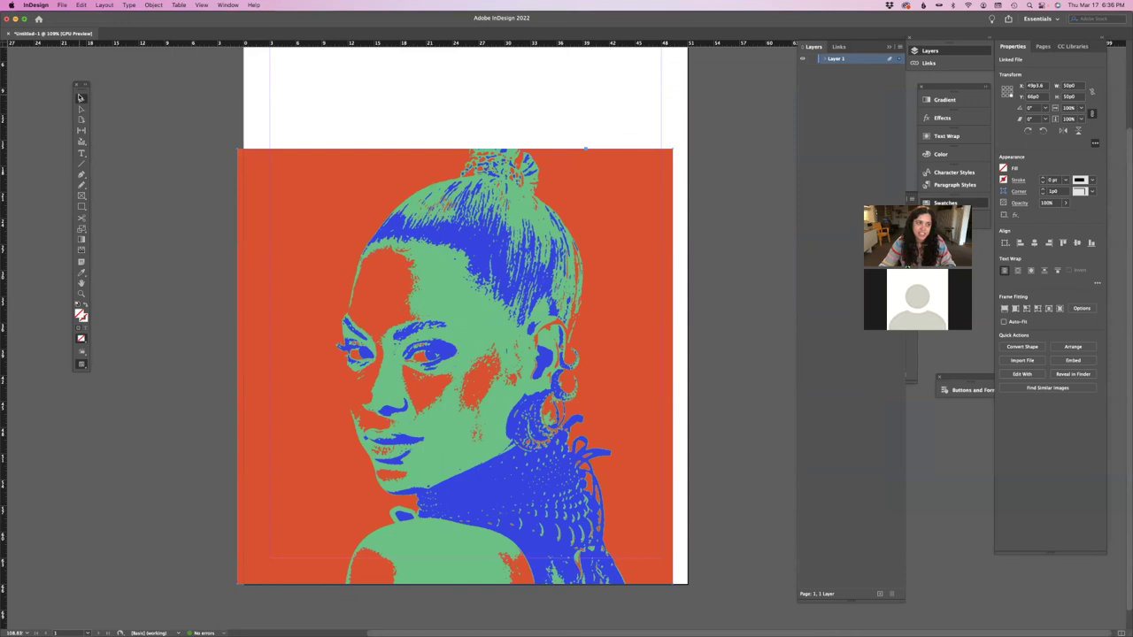
click(81, 110)
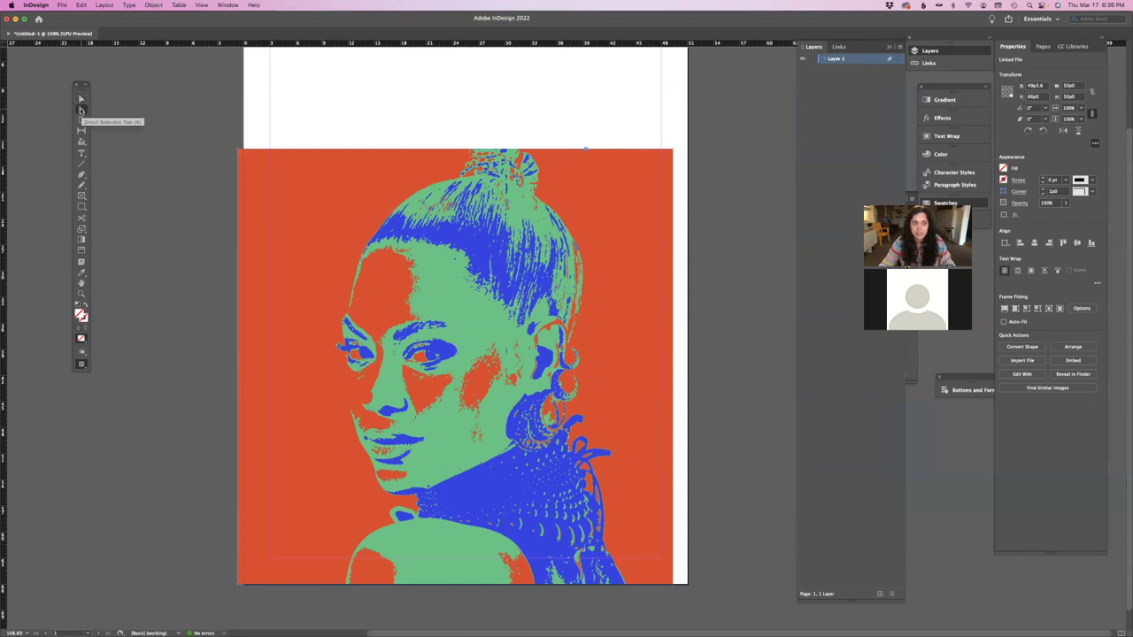
click(302, 187)
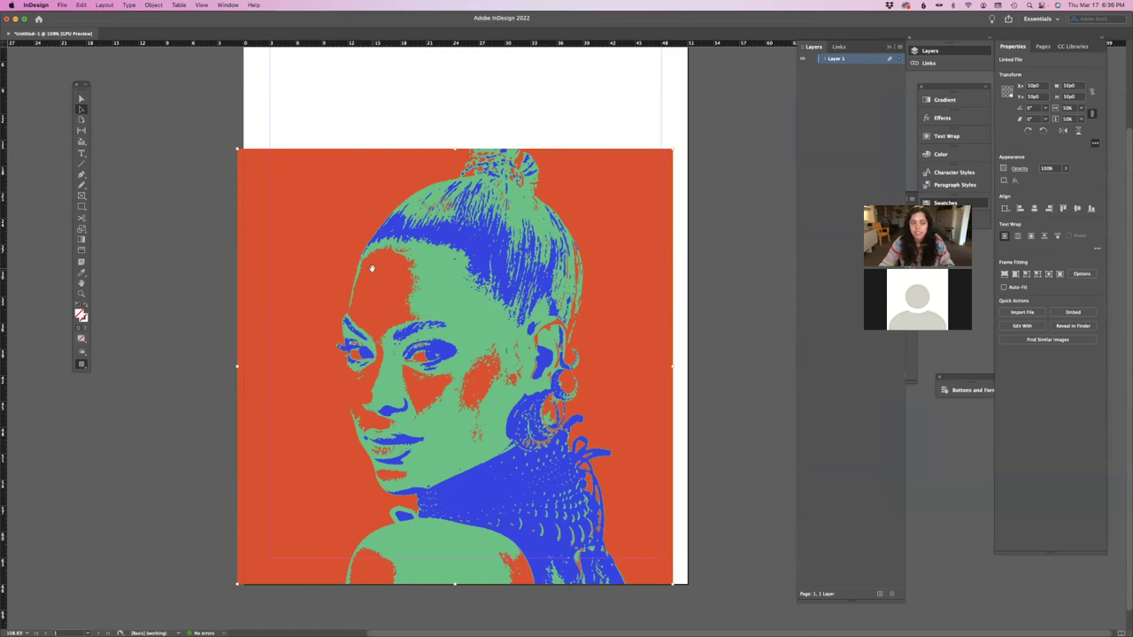
drag(237, 150, 415, 326)
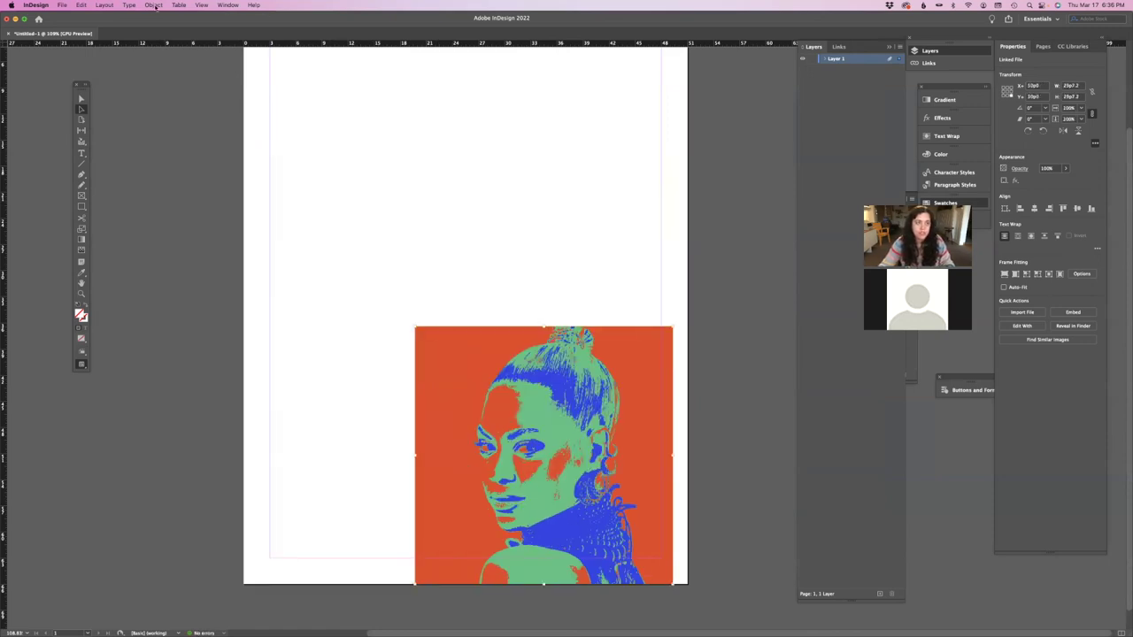
- Turn on the display of frame edges for the document
click(153, 4)
mouse_move(191, 212)
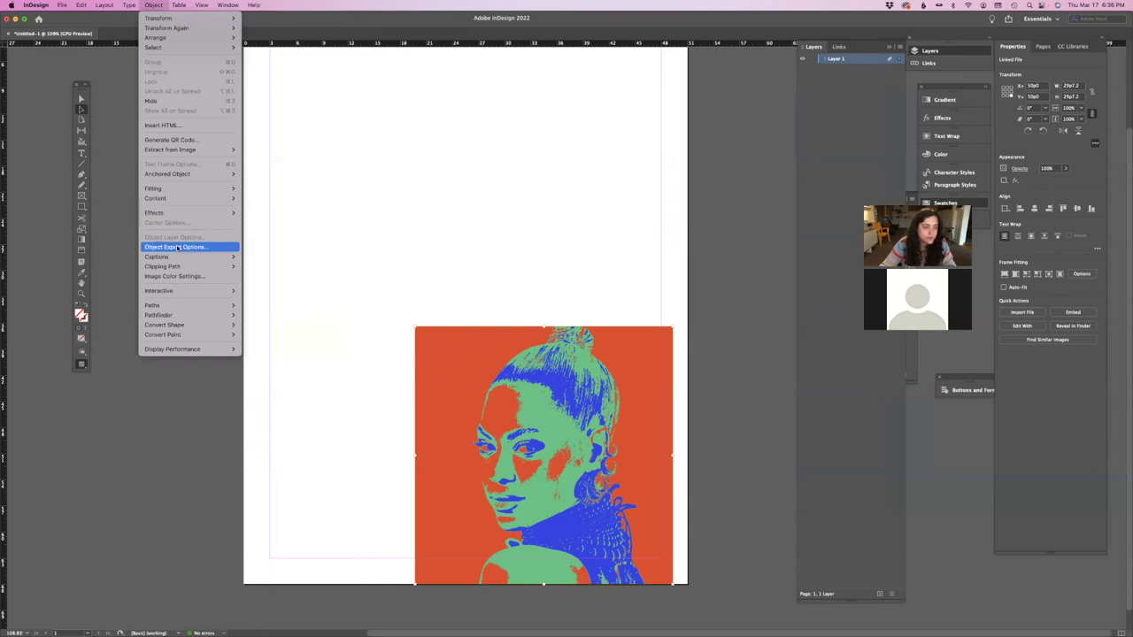
mouse_move(228, 4)
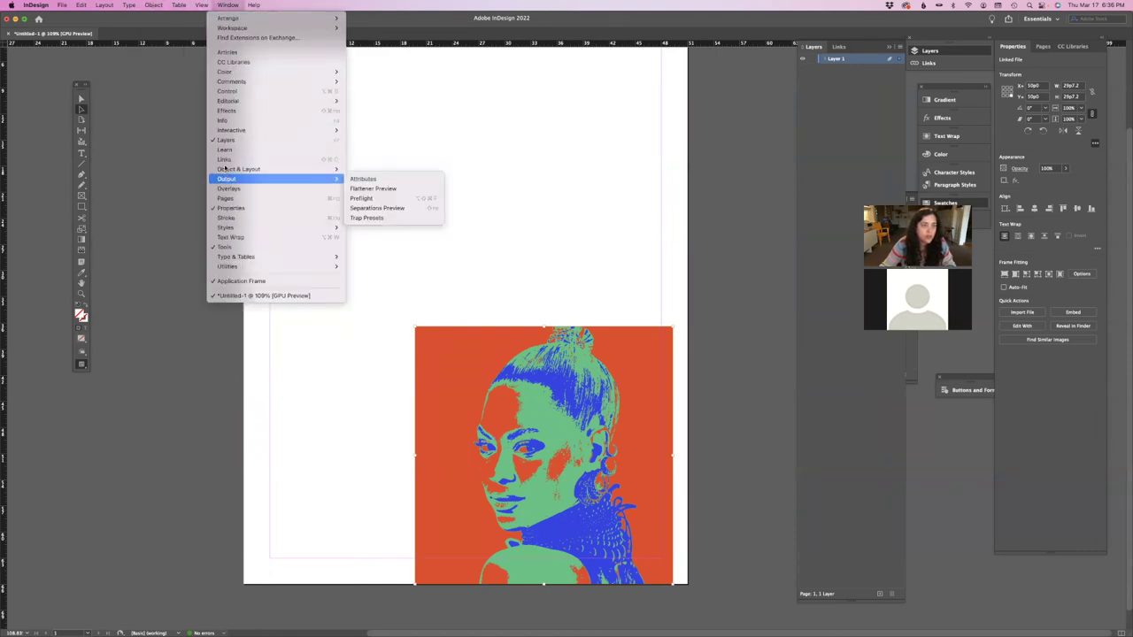
mouse_move(218, 198)
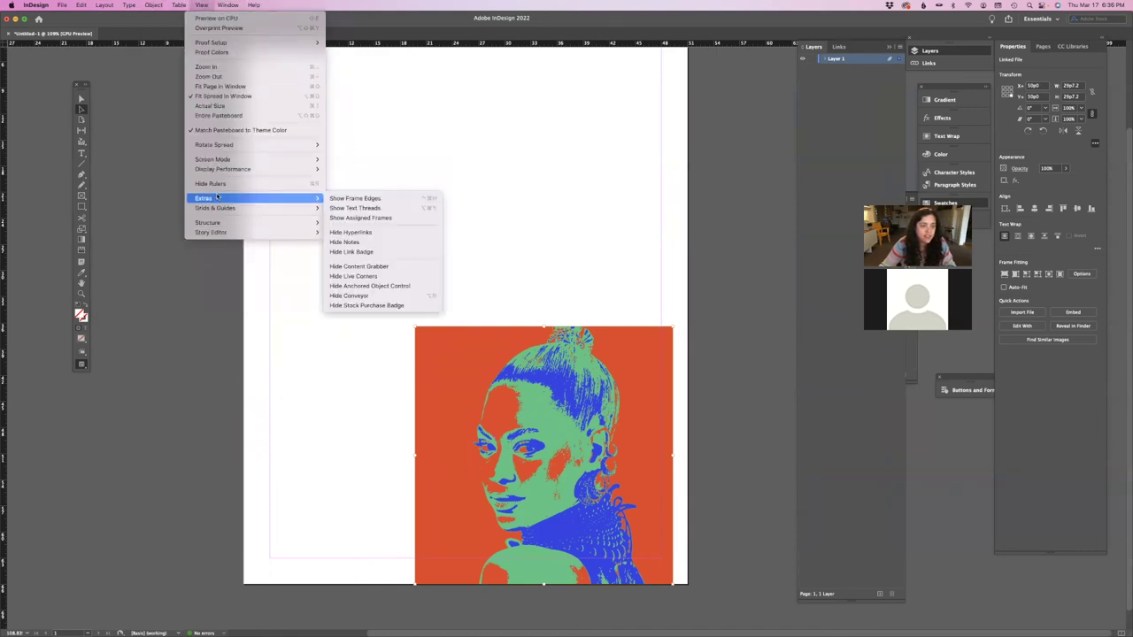
click(368, 197)
- Select the image's frame with the Selection tool, undo the last content scaling and deselect the image
click(79, 98)
click(454, 365)
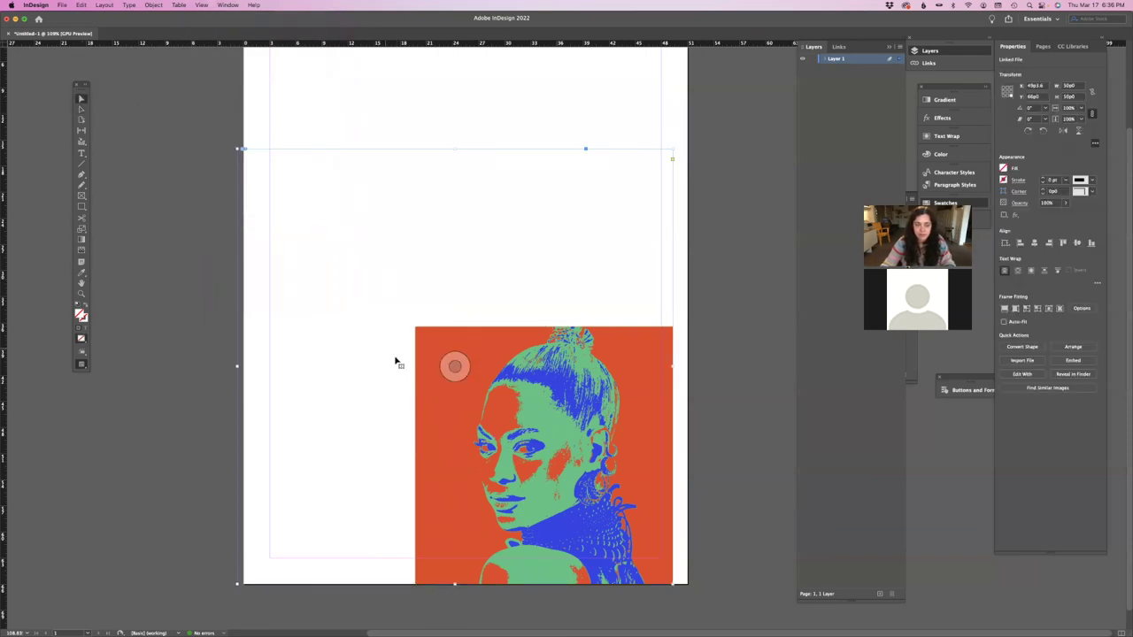
key(super+z)
click(150, 232)
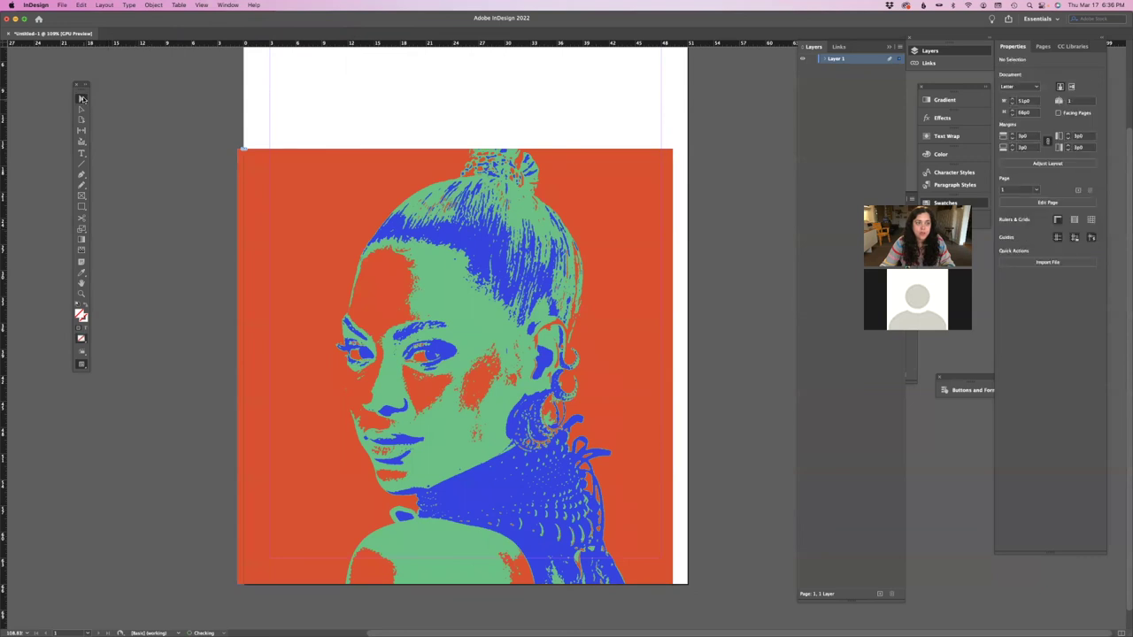
- Scale the image and its frame together to about 19p9 square with the Scale tool, place it near the page's upper-left corner and deselect it
click(301, 220)
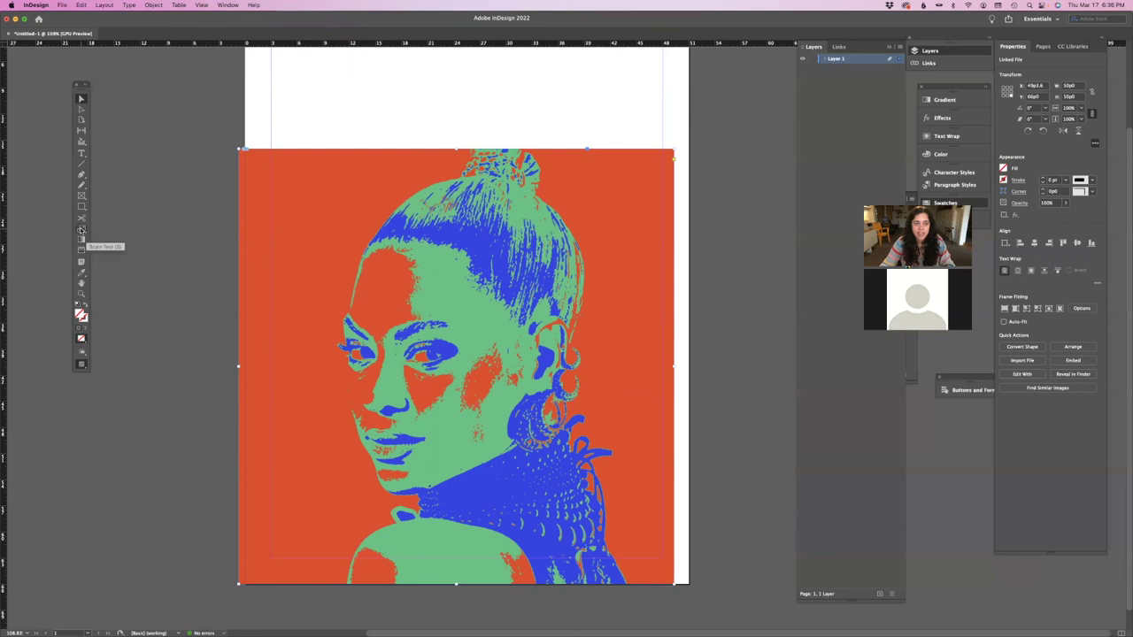
click(82, 229)
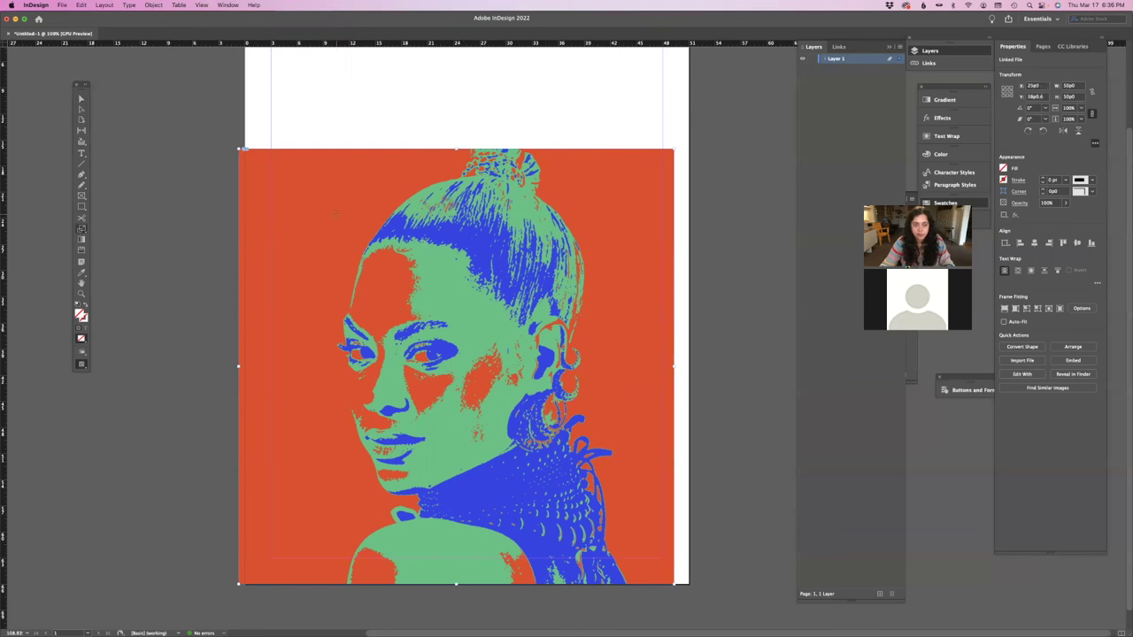
drag(342, 219, 391, 271)
drag(338, 195, 394, 233)
drag(434, 329, 360, 165)
click(80, 99)
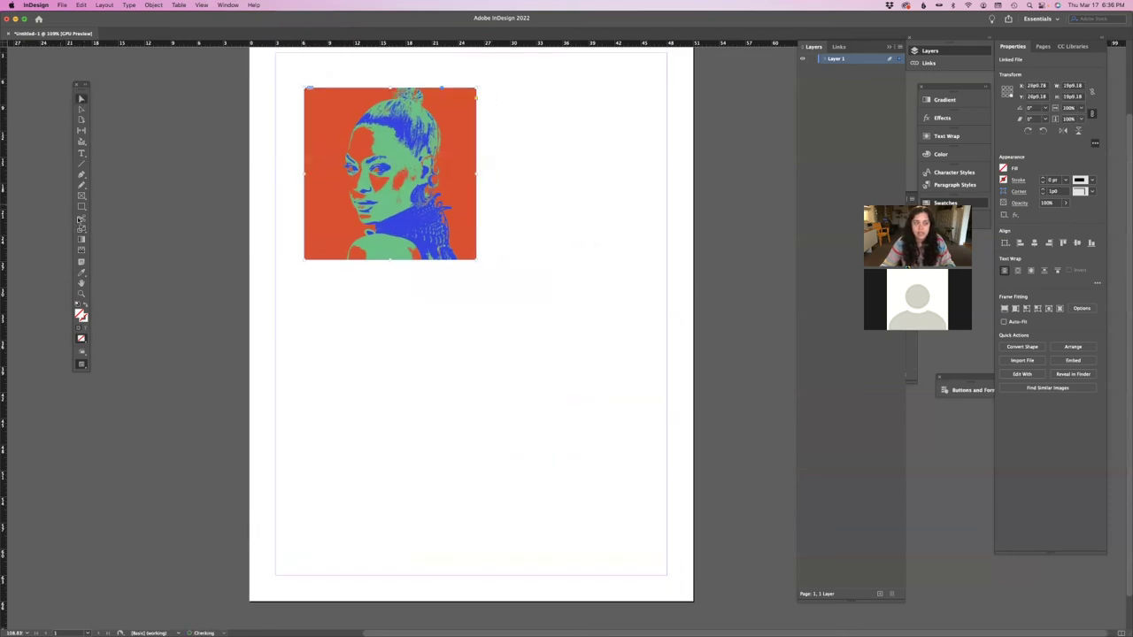
click(80, 230)
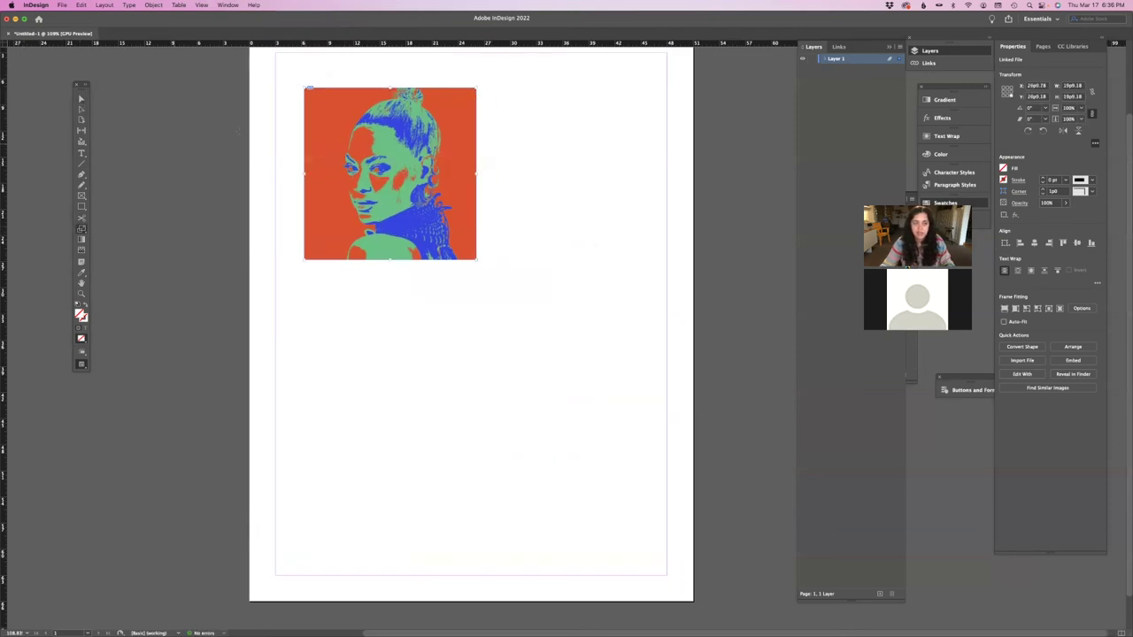
click(80, 99)
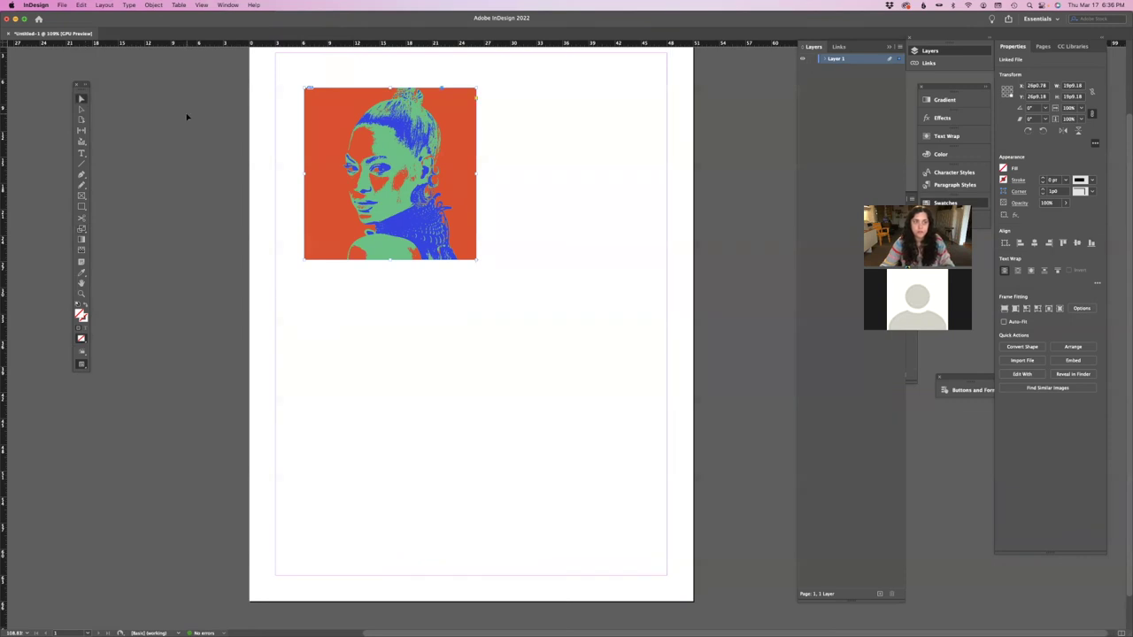
click(186, 115)
scroll(187, 117, right, 1)
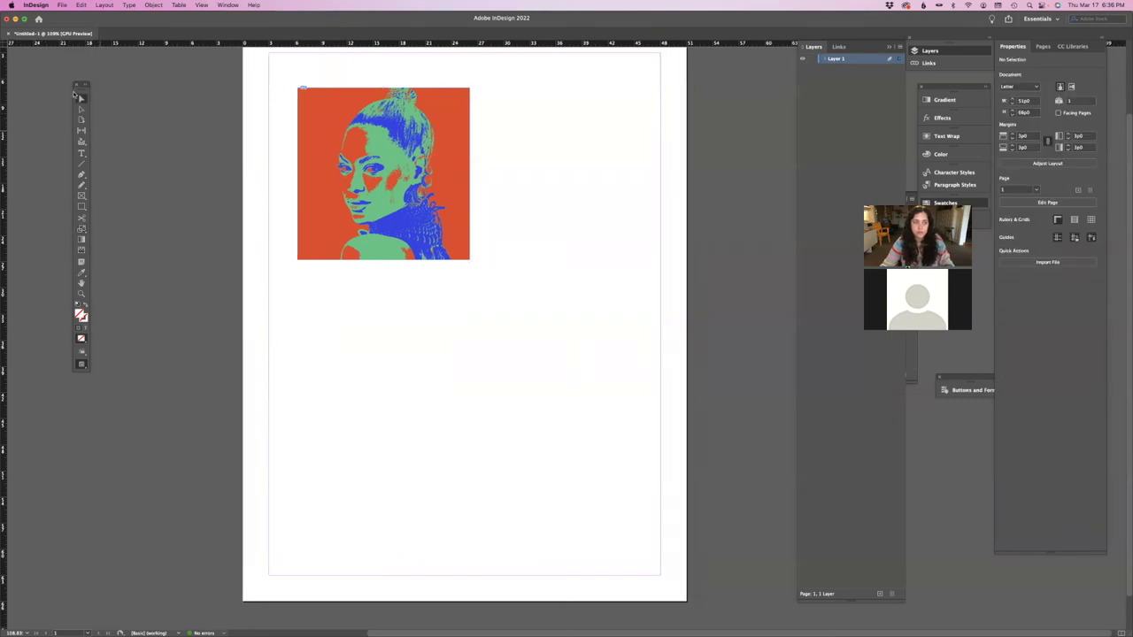
- Try scaling the small image again with the Scale tool, then undo the change and deselect the image
click(80, 229)
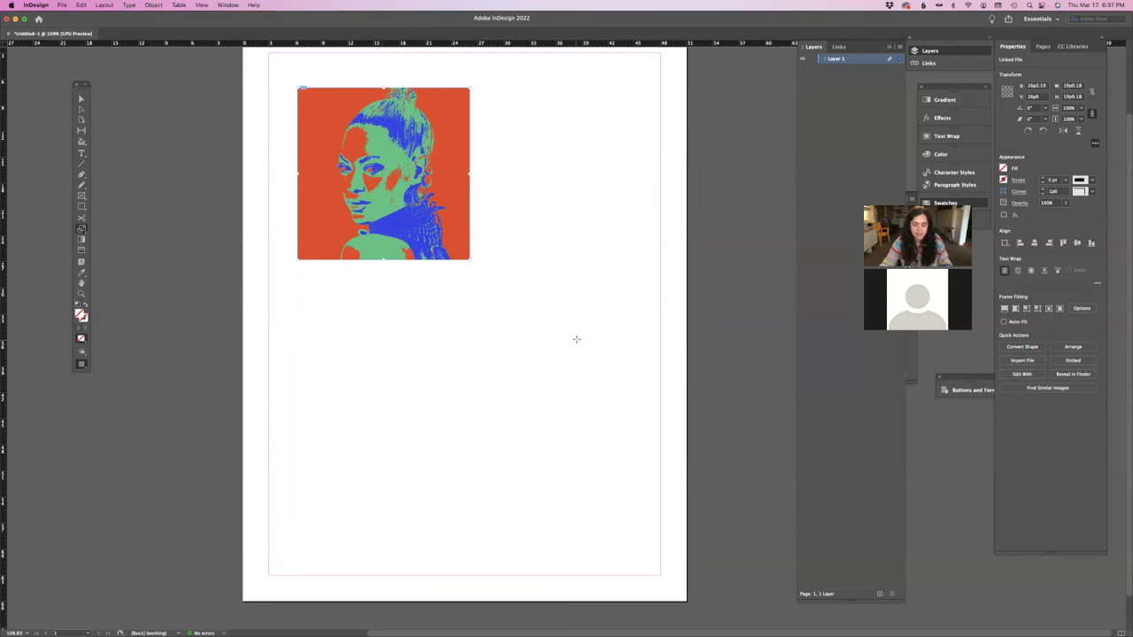
mouse_move(577, 340)
mouse_down()
mouse_move(527, 290)
mouse_move(592, 359)
mouse_move(525, 289)
mouse_move(569, 335)
mouse_up()
key(super+z)
key(super+z)
click(680, 116)
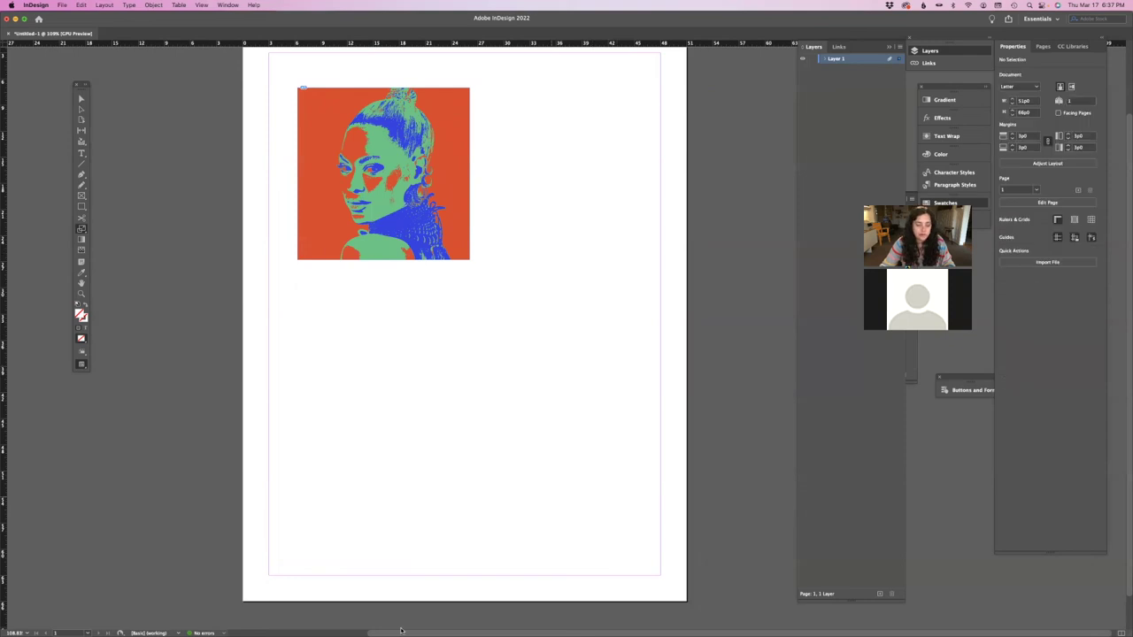
- Switch to Finder and open the week 7 folder inside the CSUB class folder
mouse_move(247, 620)
click(31, 621)
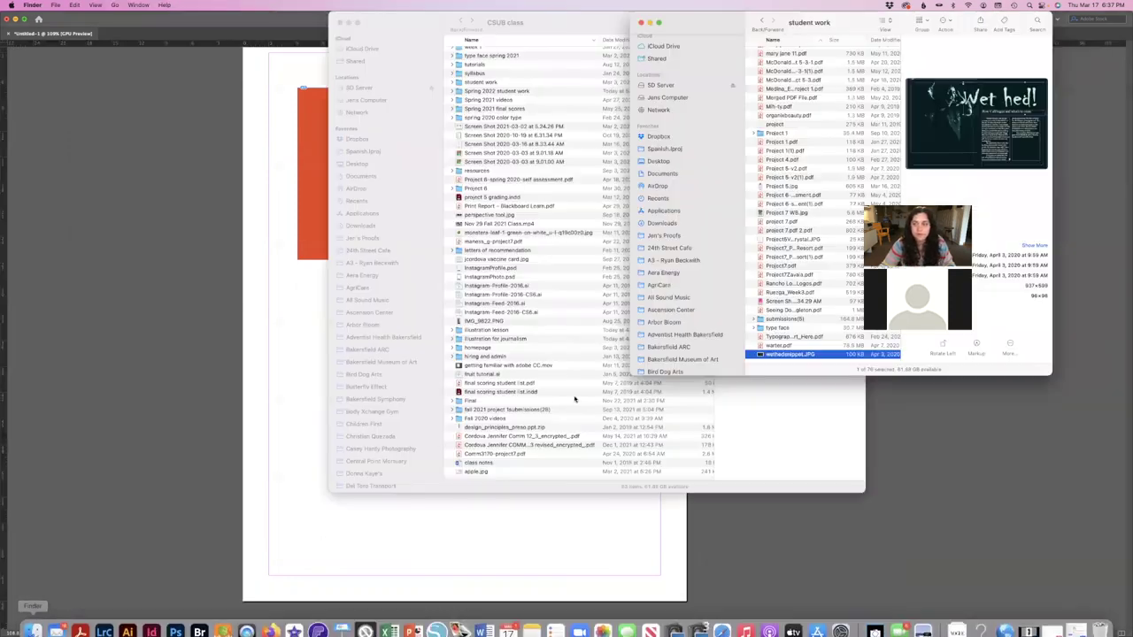
click(495, 73)
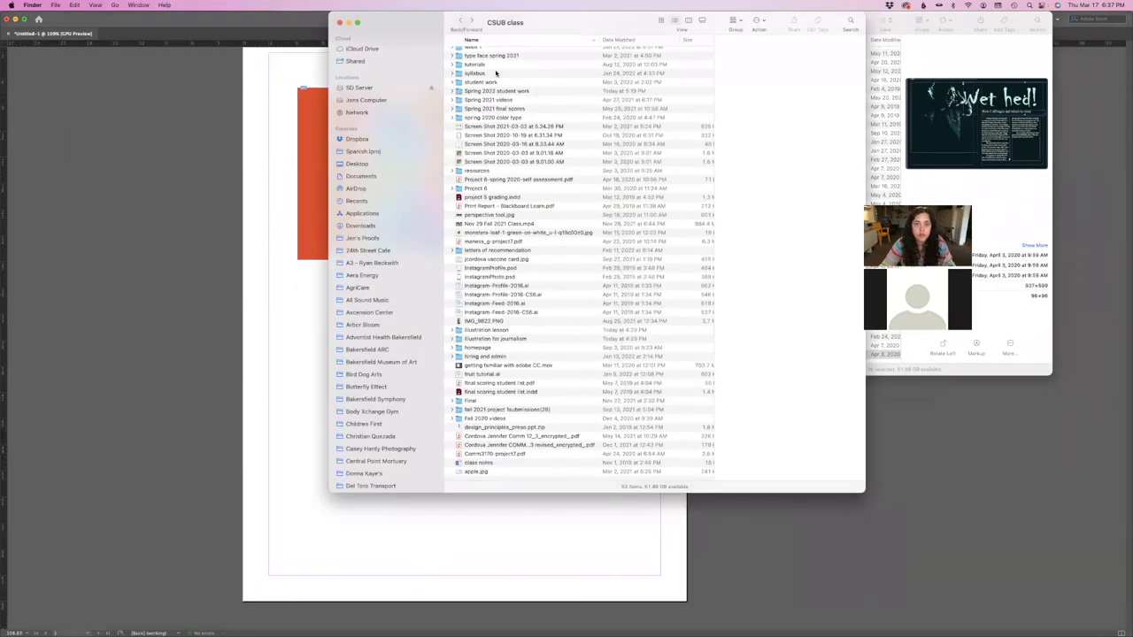
scroll(496, 84, up, 5)
double_click(487, 124)
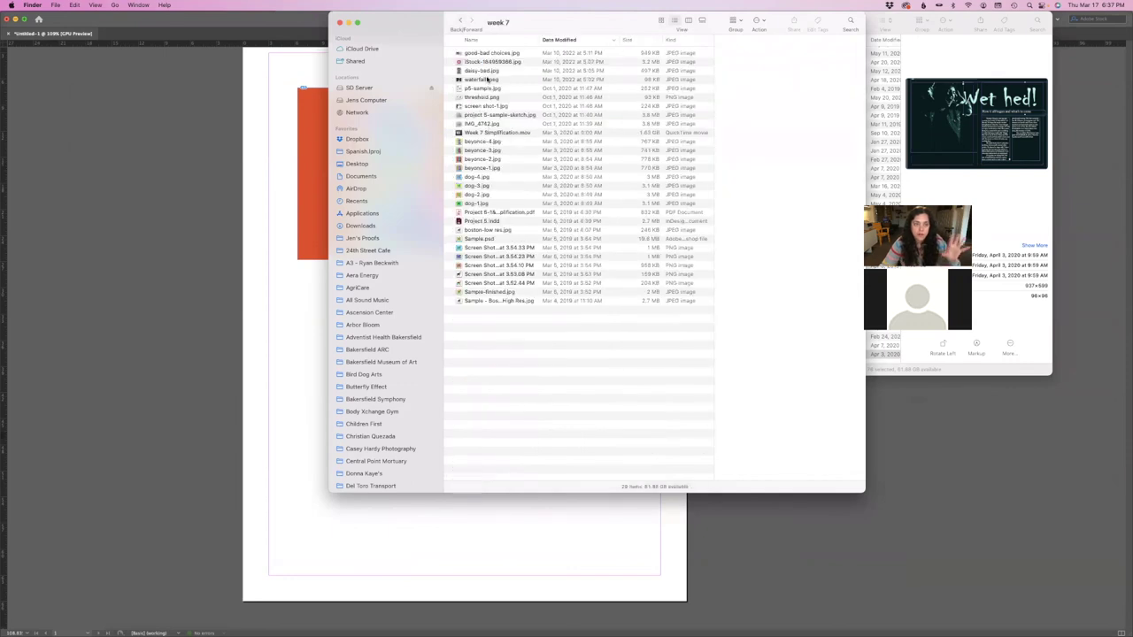
- Bring beyonce-3.jpg into the InDesign page and place it below the first image at about 22p7.2 square
click(472, 159)
click(483, 150)
drag(268, 330, 269, 329)
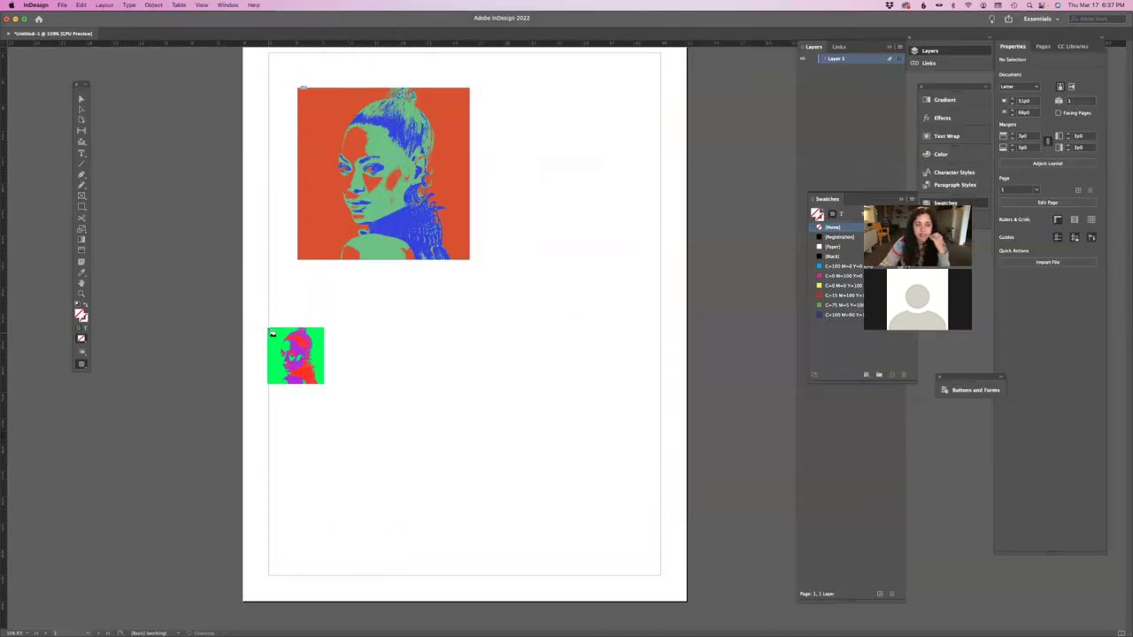
drag(298, 291, 469, 490)
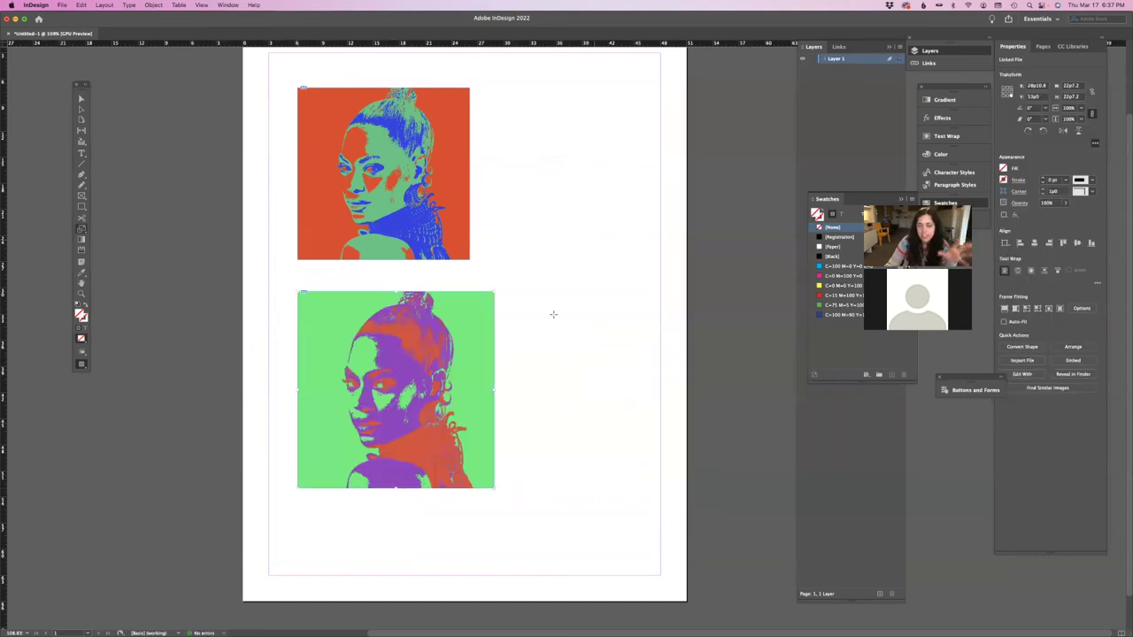
- Duplicate the green image directly beside the original, replace the copy's content with beyonce-4.jpg and deselect it
click(81, 99)
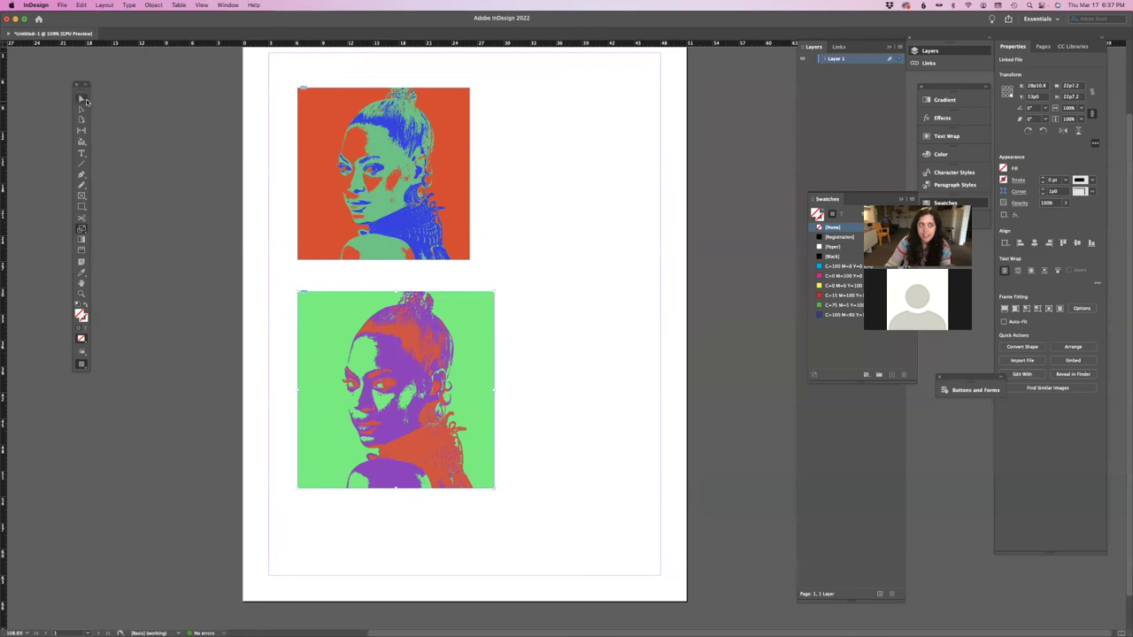
drag(339, 407, 544, 417)
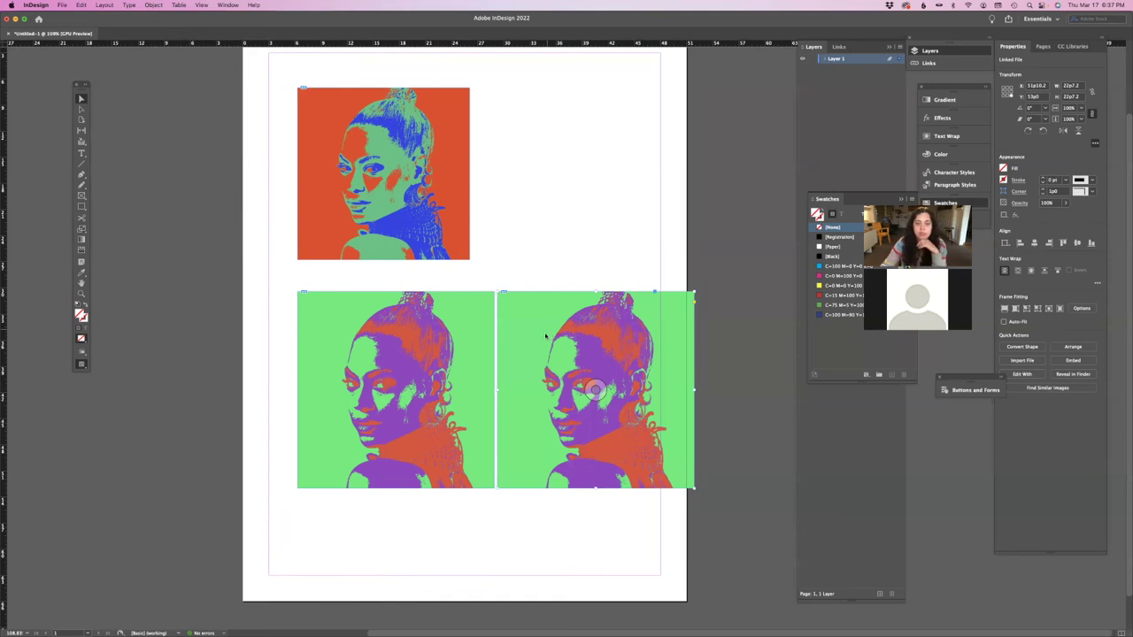
key(super+d)
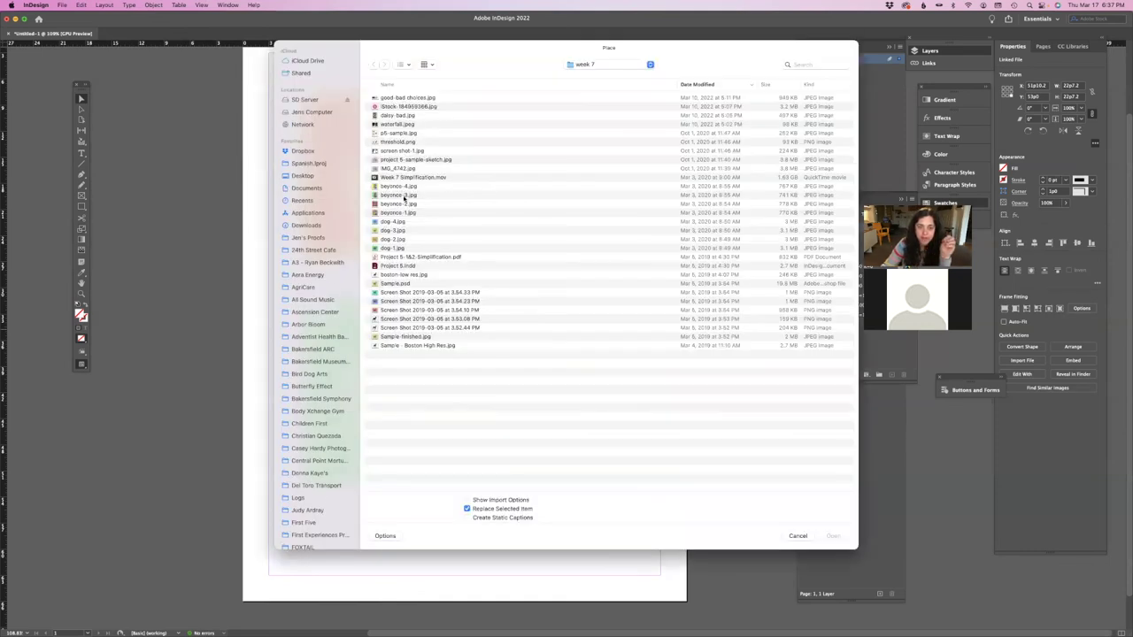
click(401, 187)
click(833, 535)
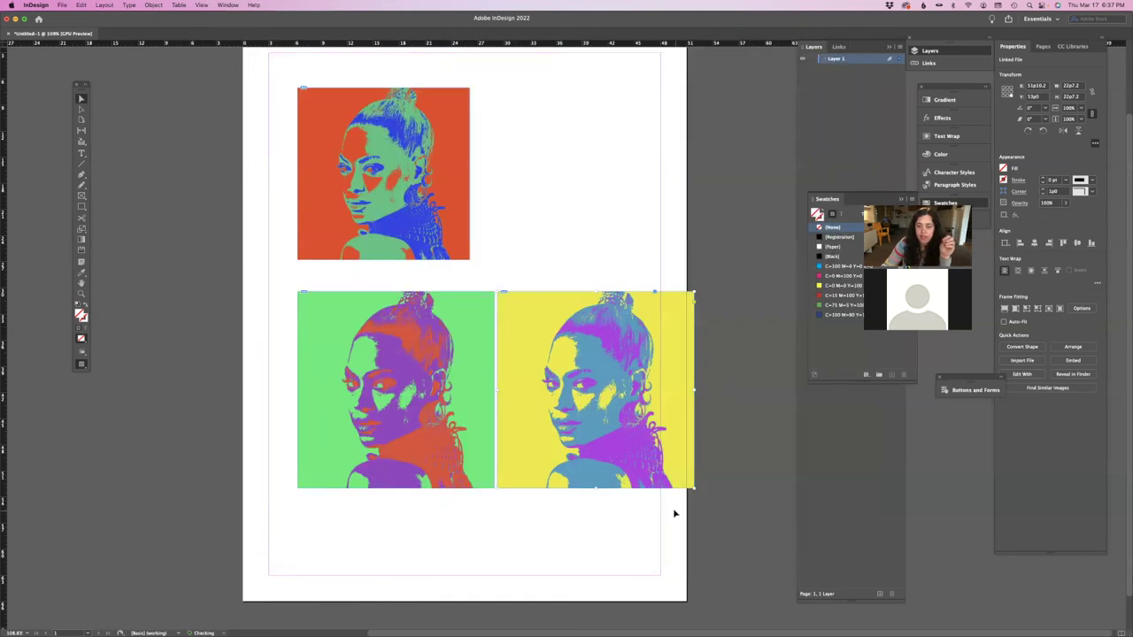
click(678, 515)
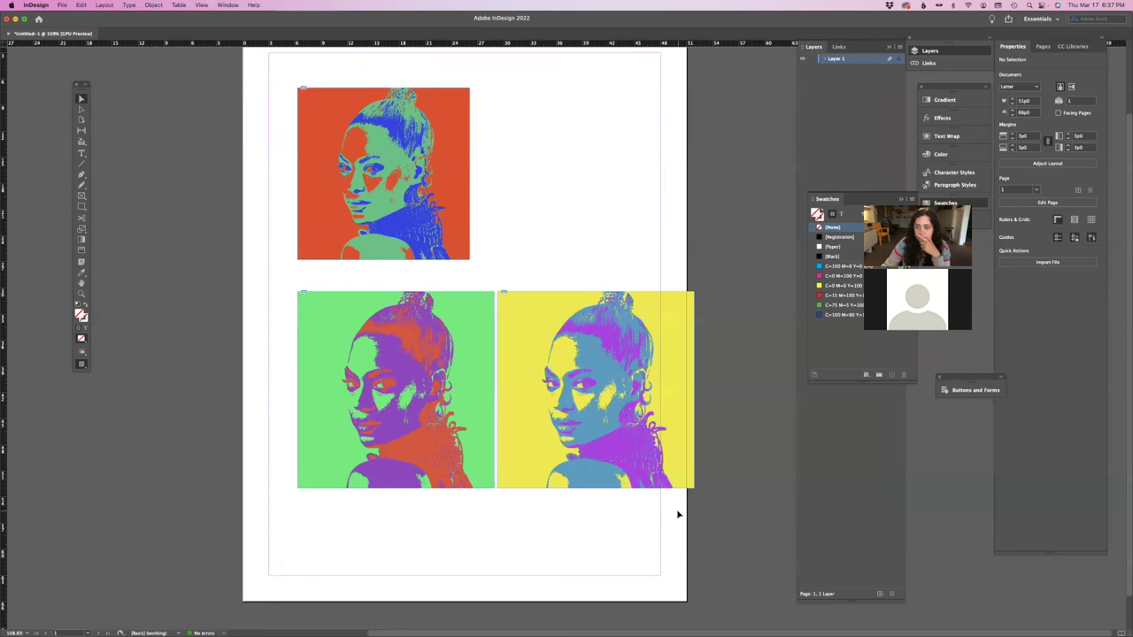
- Enlarge the orange image's frame beyond its content at two opposite corners, then pull both corners back to the image edges
click(455, 257)
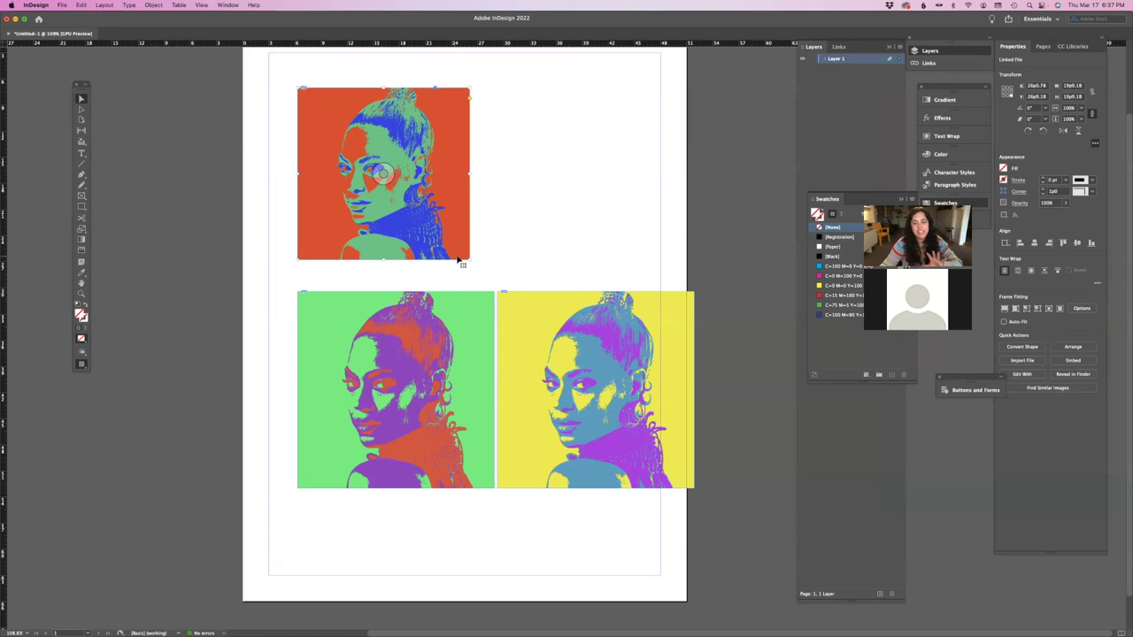
drag(469, 260, 488, 275)
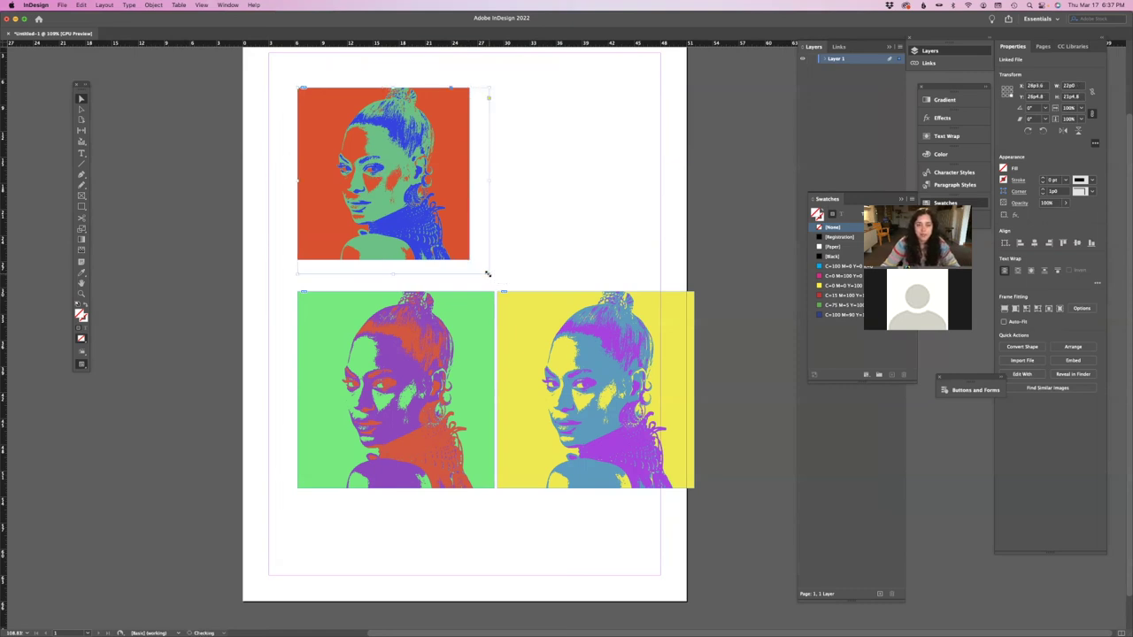
scroll(488, 274, down, 1)
drag(300, 78, 281, 65)
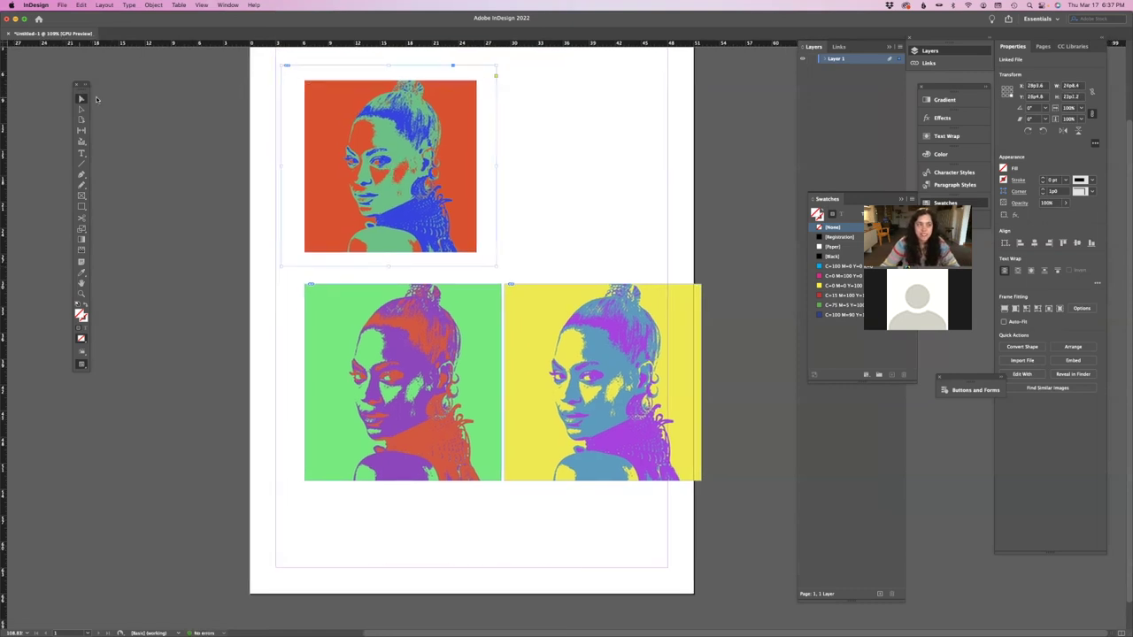
drag(281, 65, 305, 80)
drag(493, 264, 477, 252)
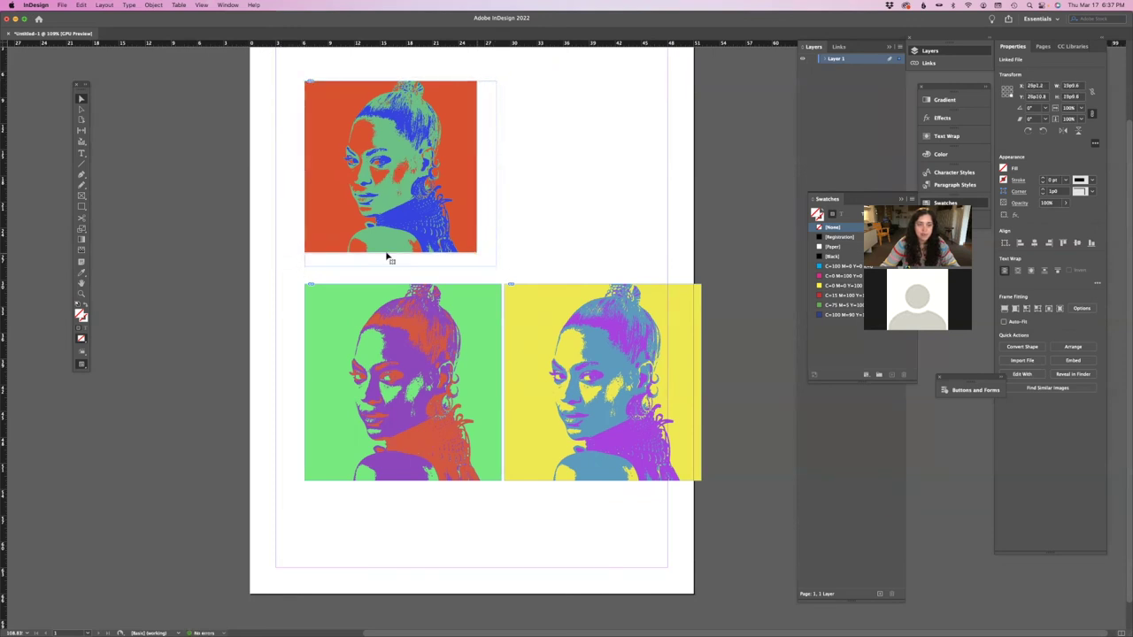
scroll(121, 238, up, 1)
- Try stretching the orange image and its frame horizontally with the Scale tool, then undo the distortion and deselect the image
click(82, 229)
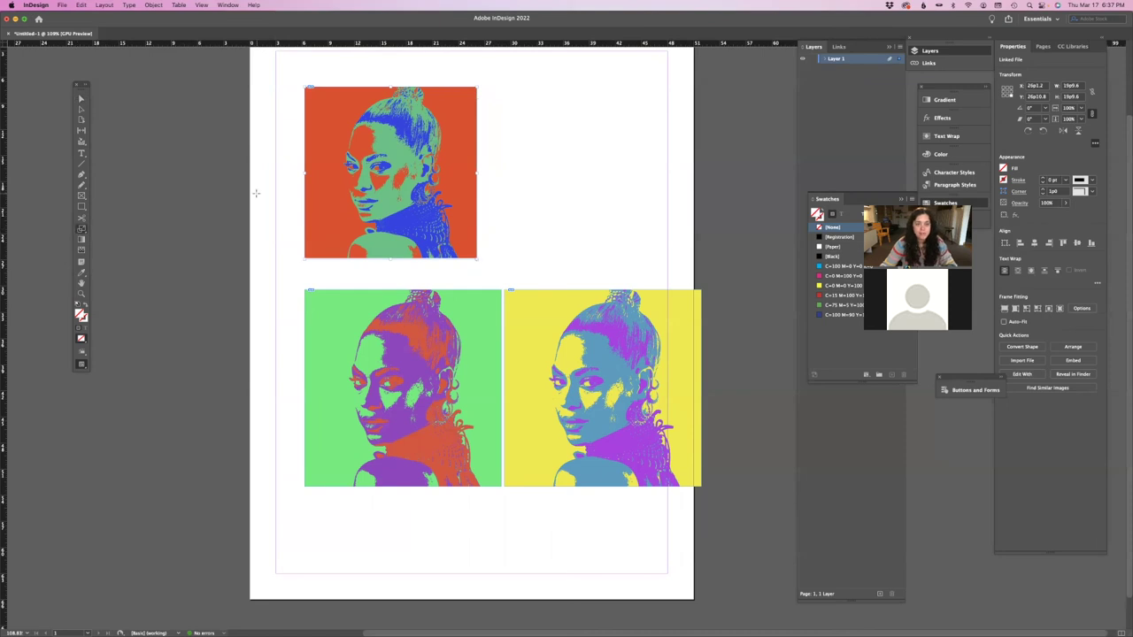
drag(517, 169, 575, 166)
scroll(575, 166, left, 1)
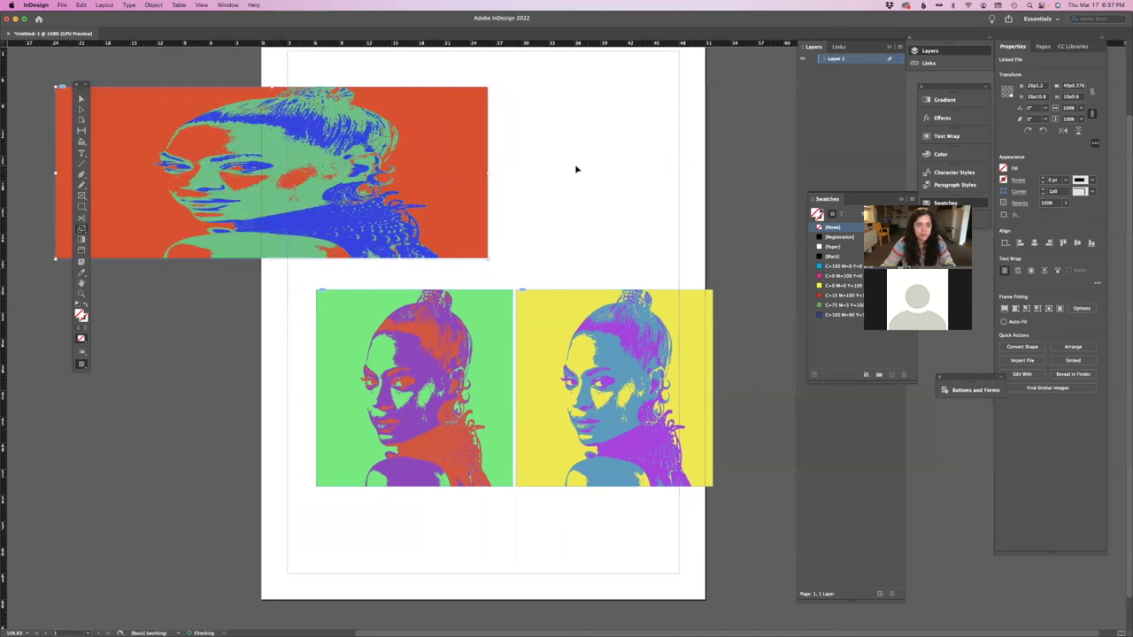
key(super+z)
key(super+z)
key(super+z)
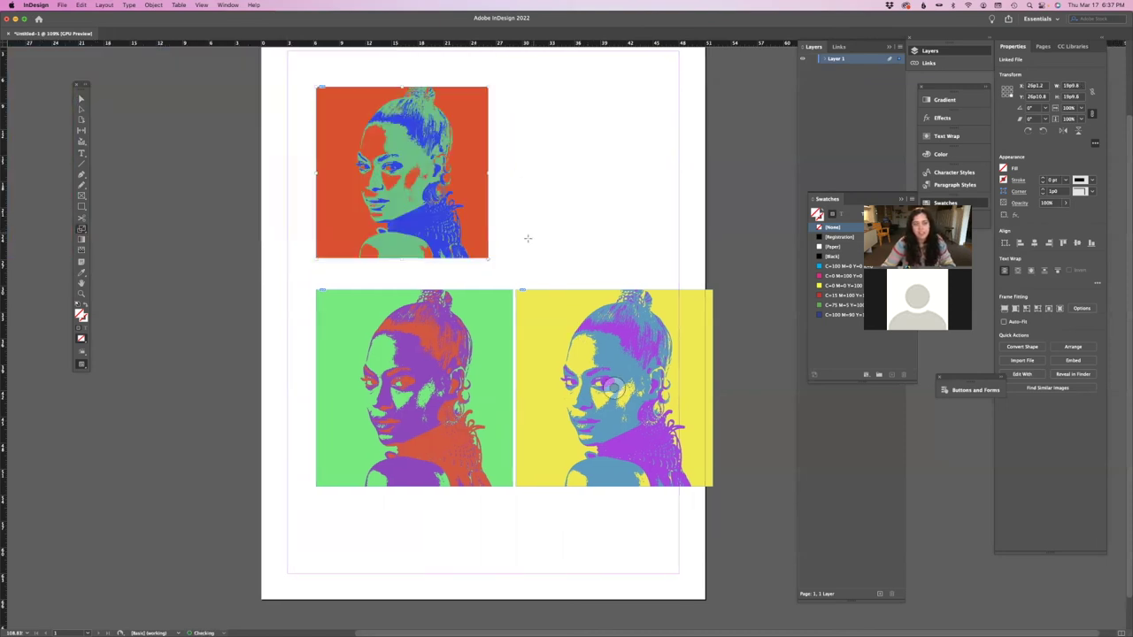
click(288, 222)
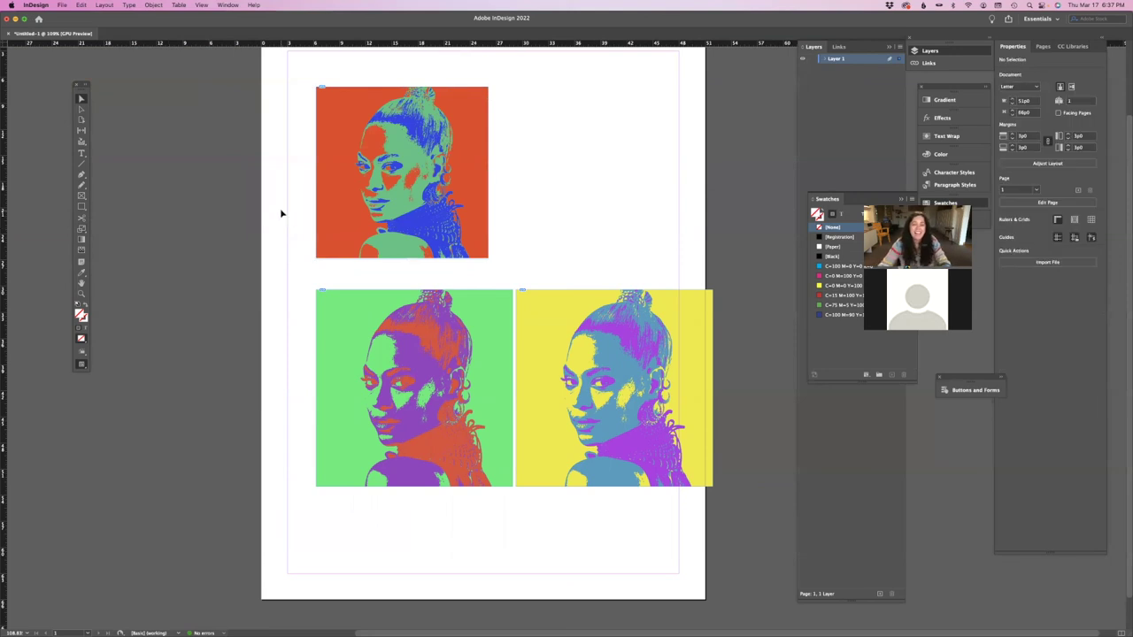
- Move all three images together so their outer edge aligns with the page's left margin
mouse_move(534, 351)
mouse_down()
mouse_move(557, 358)
mouse_move(535, 353)
mouse_up()
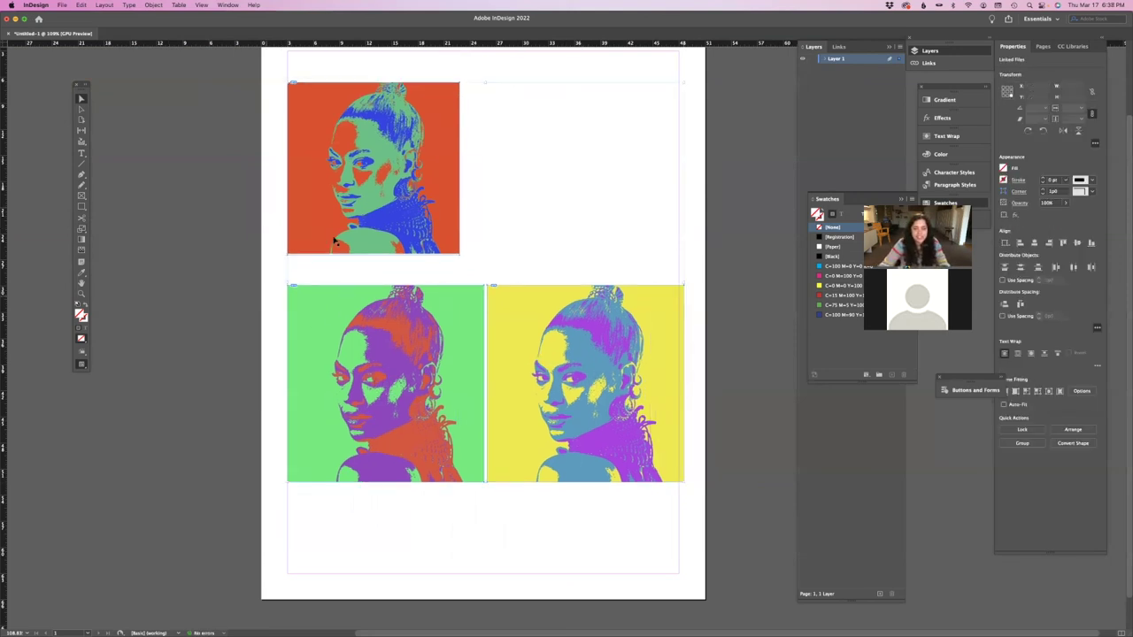
- Try cropping the orange image by pulling its frame's bottom-left corner inward, then undo the crop and deselect the image
click(304, 253)
drag(289, 255, 323, 214)
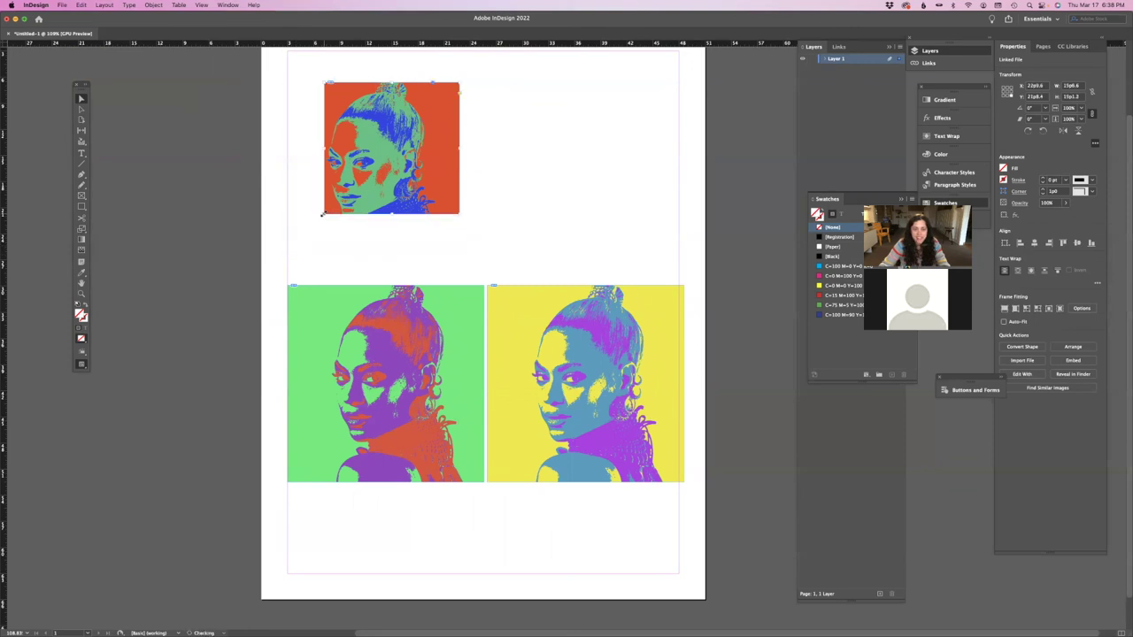
key(super+z)
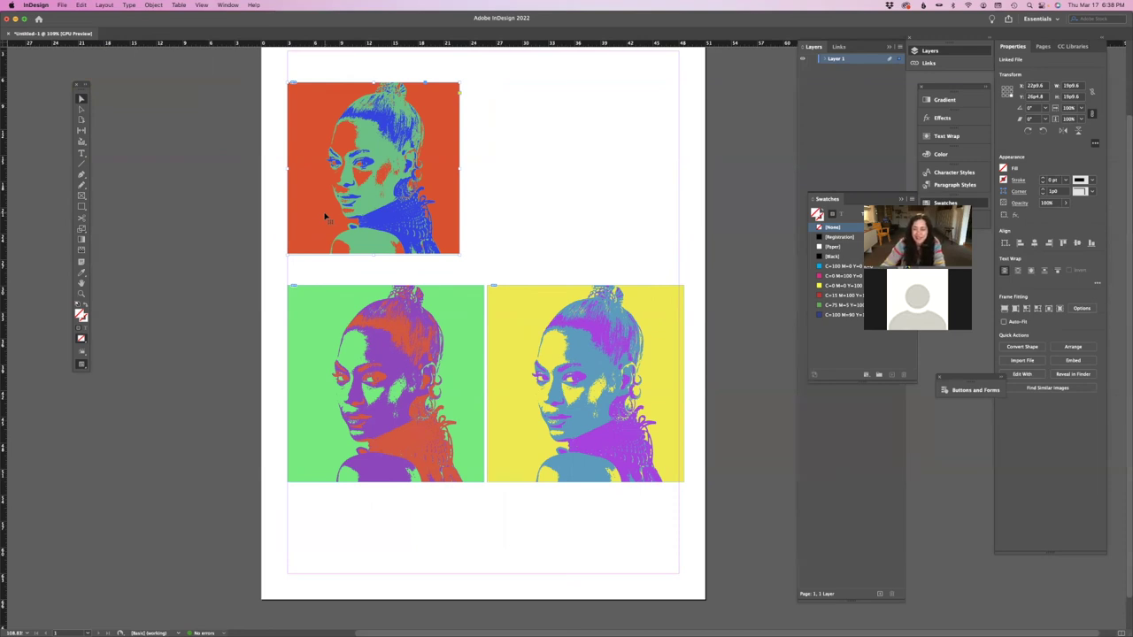
click(247, 94)
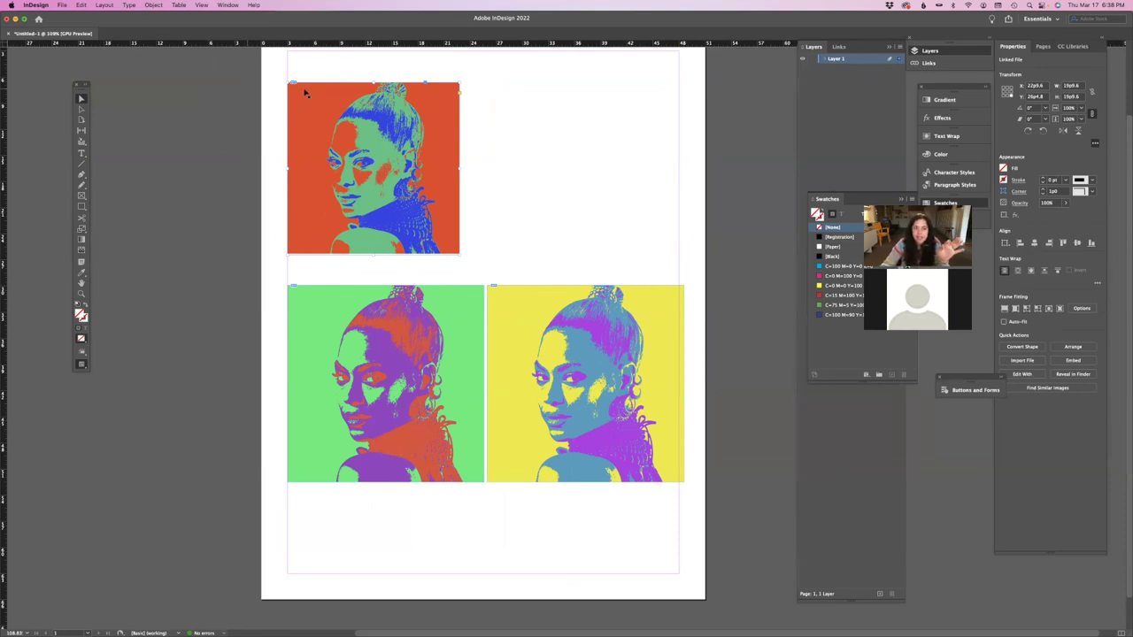
click(311, 95)
click(511, 260)
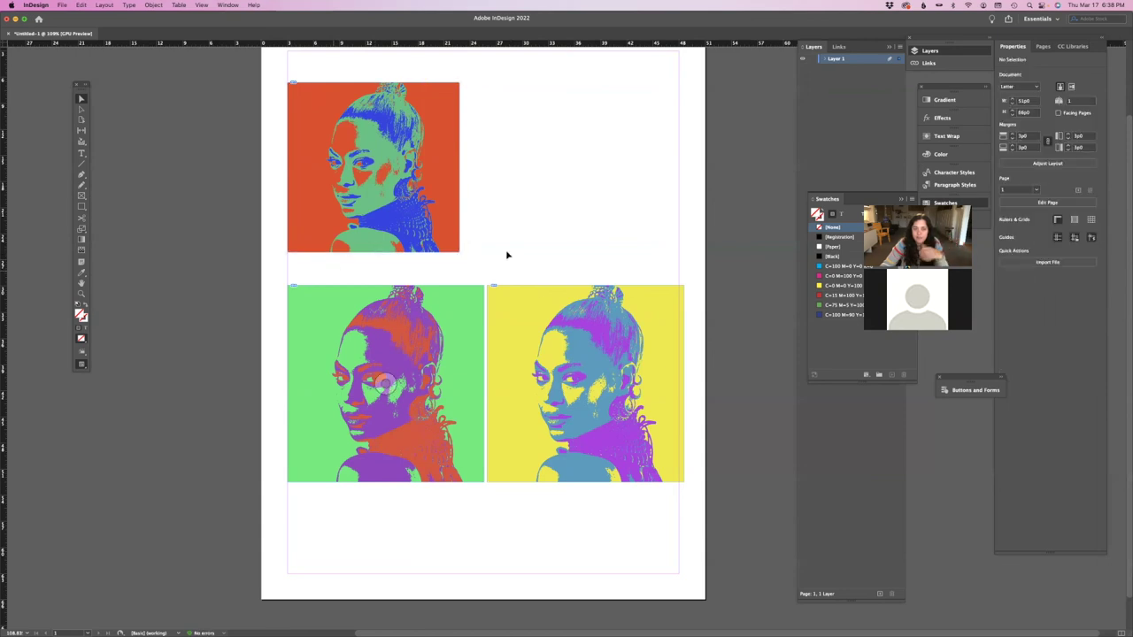
- Enlarge the orange image and its frame to about 22p6 wide with the Scale tool, and move the green image up just beneath it
click(389, 232)
scroll(214, 265, right, 1)
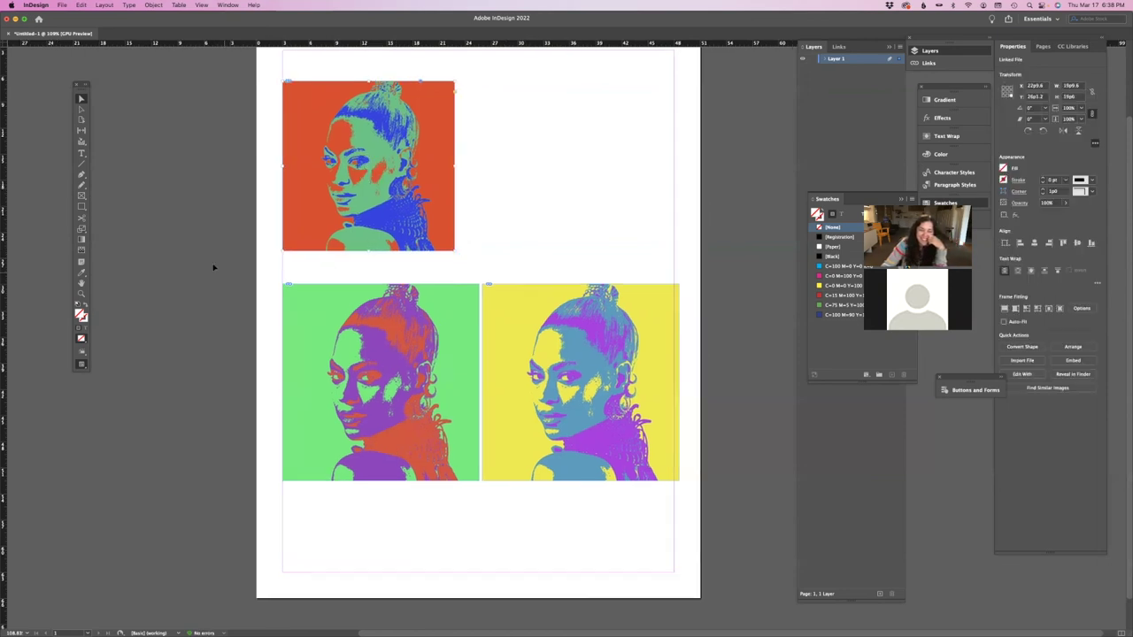
click(81, 229)
click(268, 81)
drag(561, 230, 582, 256)
drag(461, 352, 461, 340)
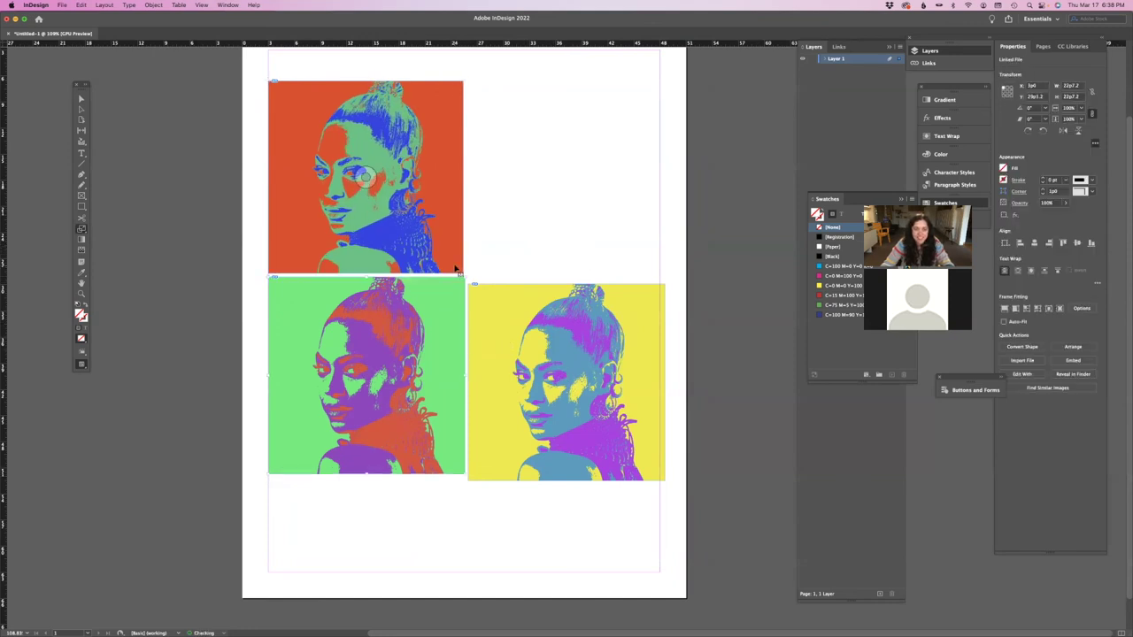
- Adjust the orange frame's edges to line up with the green image, and move the yellow image up level with the green one
drag(492, 277, 490, 278)
click(513, 328)
click(81, 98)
click(381, 203)
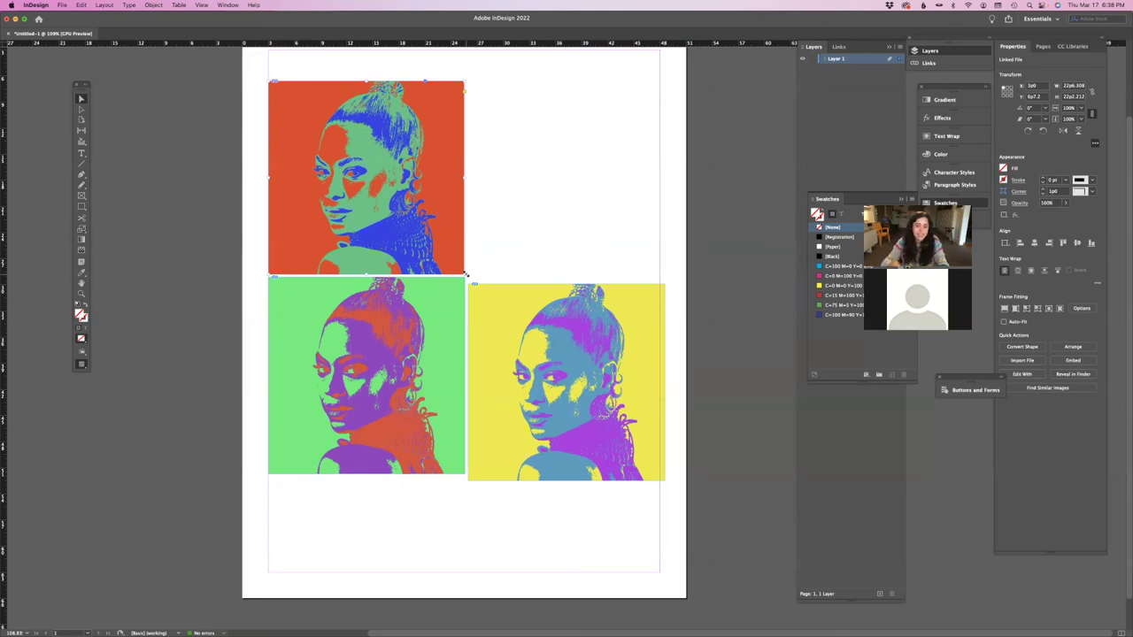
mouse_move(508, 310)
mouse_down()
mouse_move(516, 304)
mouse_move(505, 302)
mouse_up()
click(523, 248)
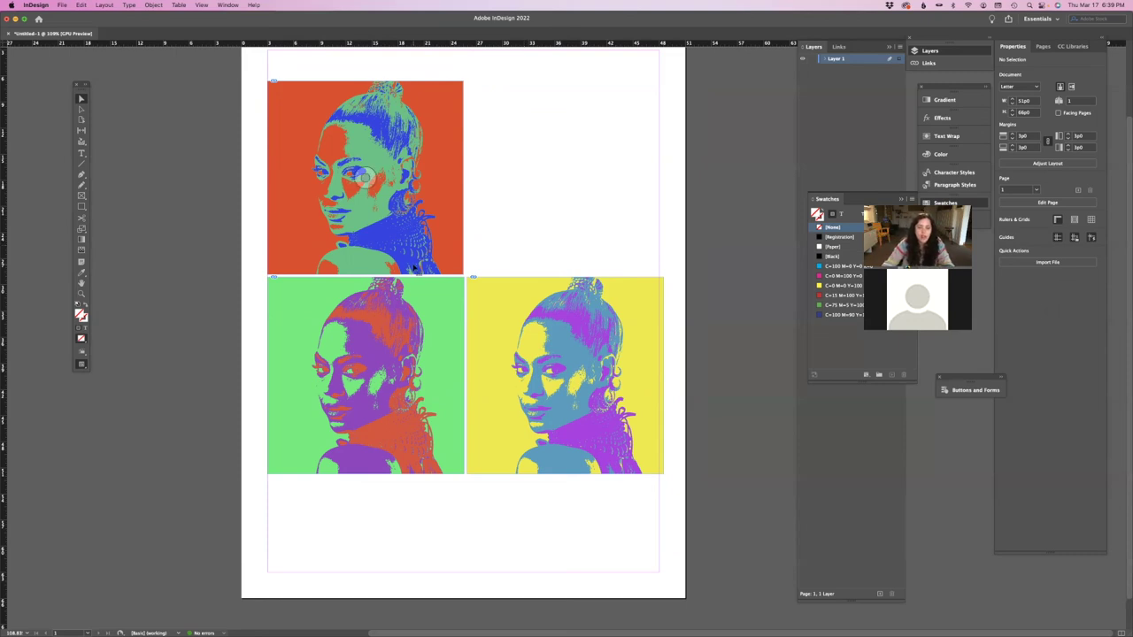
click(435, 264)
click(491, 265)
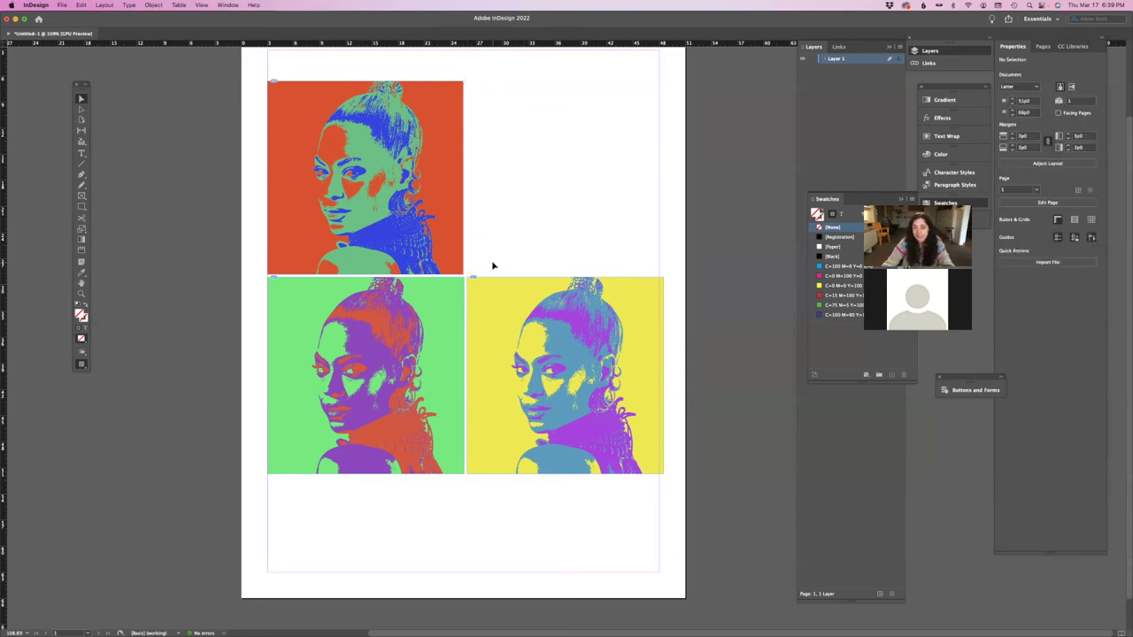
drag(525, 222, 472, 250)
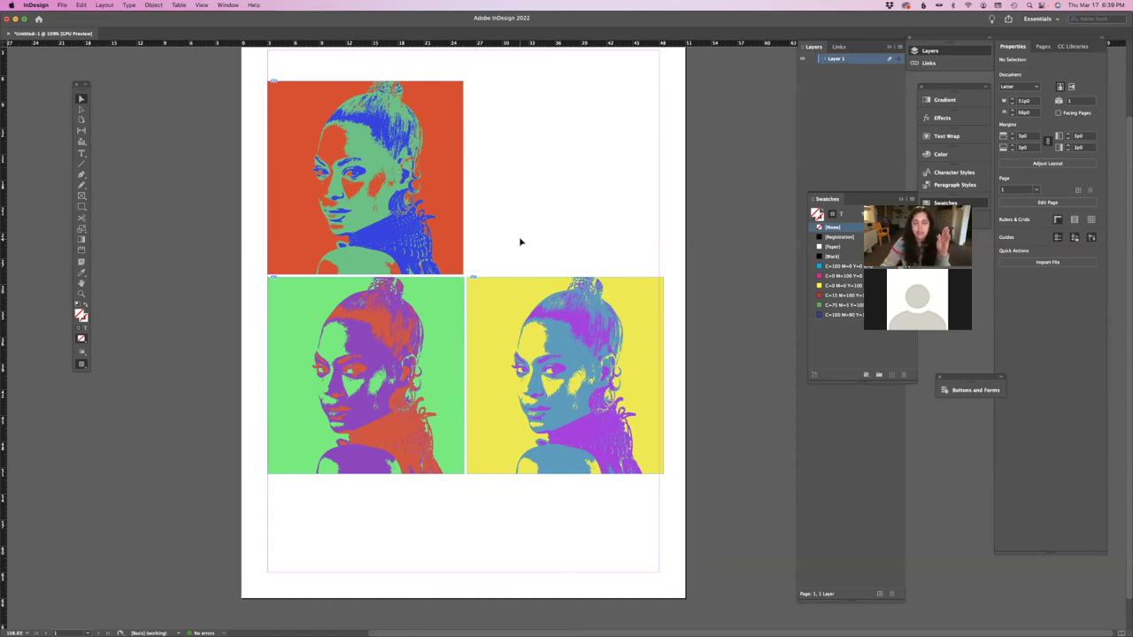
- Close the Untitled-1 document without saving its changes and open the recent file sponsor packet.indd
click(7, 33)
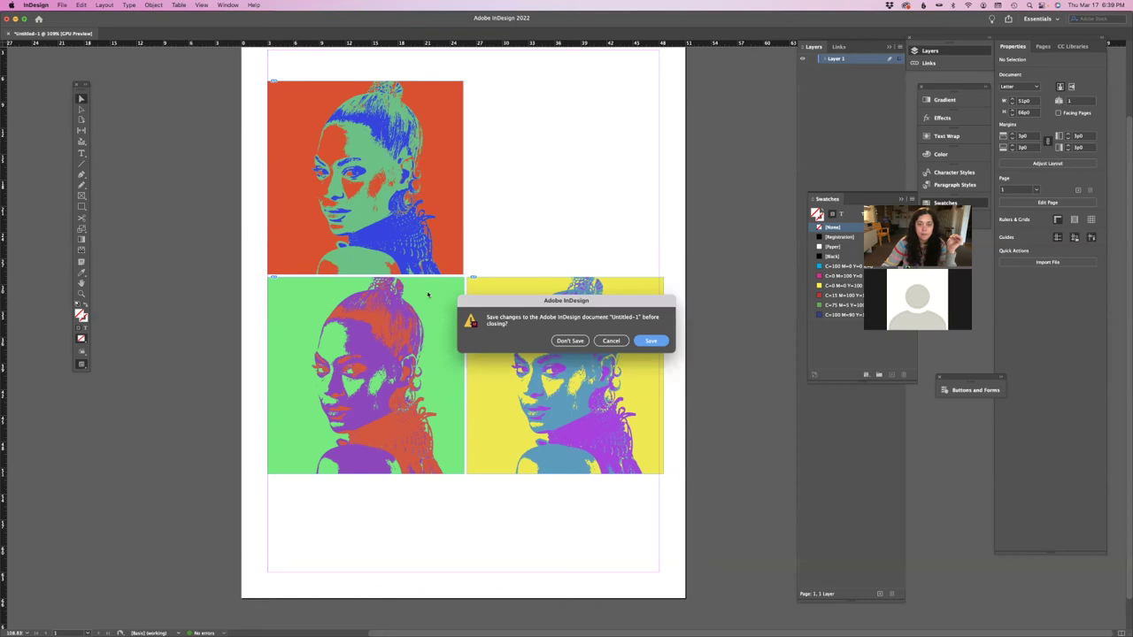
click(570, 340)
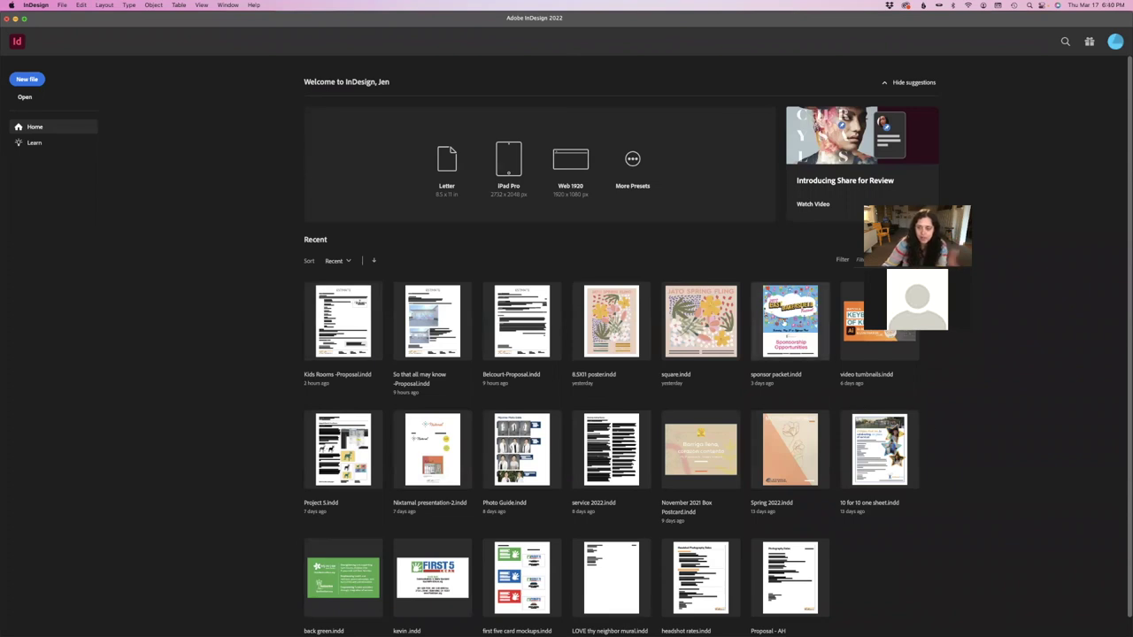
click(784, 324)
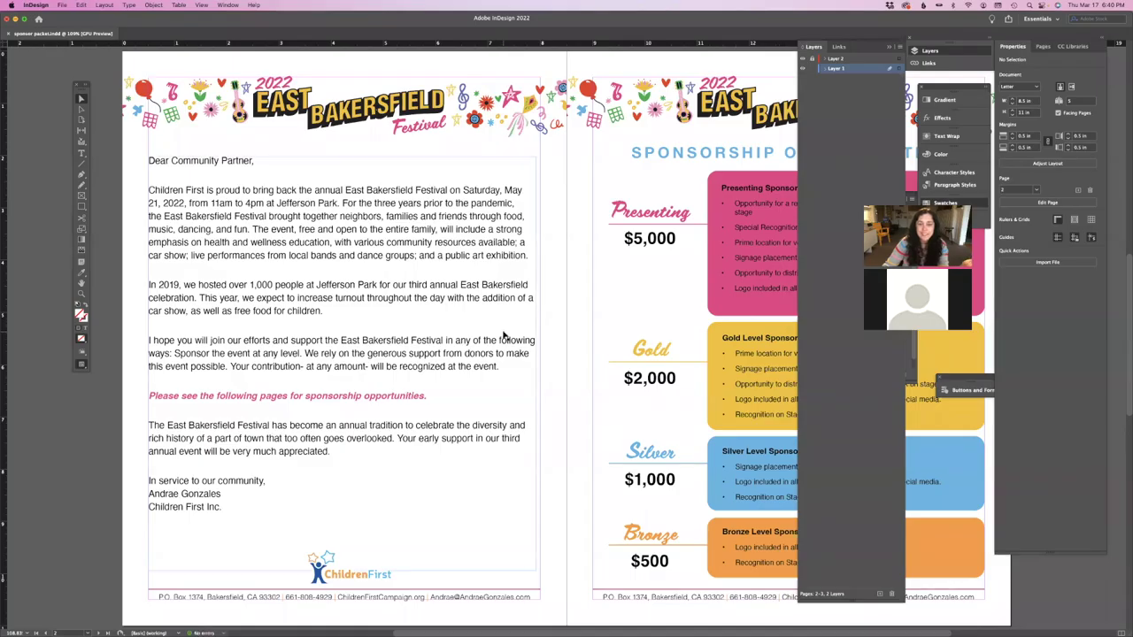
- Open the linked festival artwork on the packet's cover page for editing in Adobe Illustrator 2022
scroll(504, 337, up, 2)
scroll(504, 333, up, 10)
scroll(503, 333, right, 4)
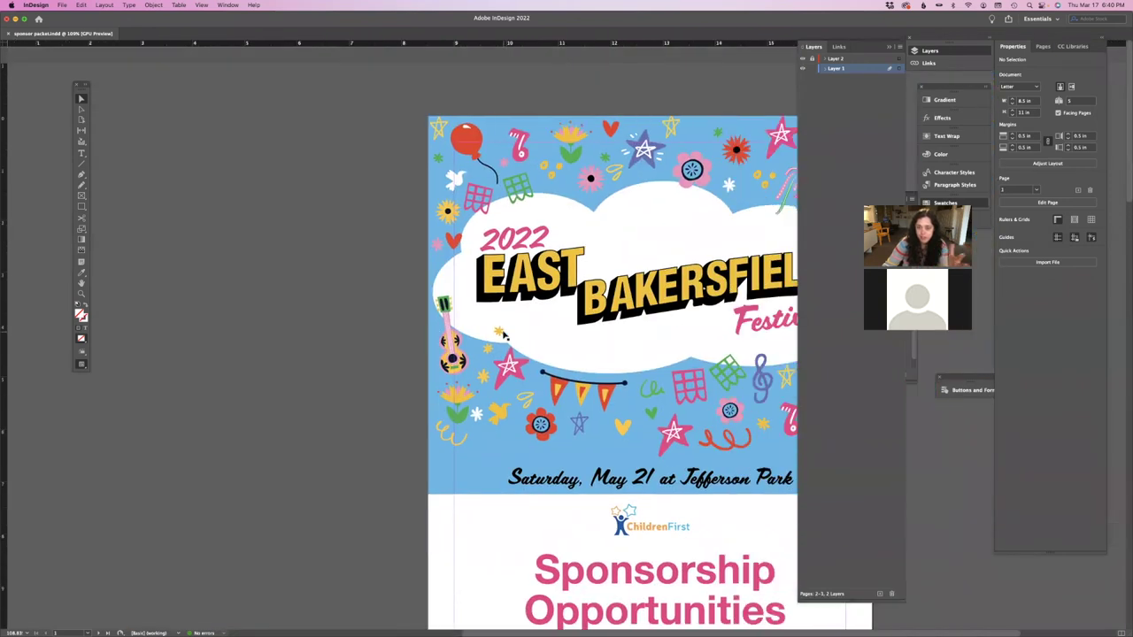
scroll(504, 333, down, 2)
right_click(540, 238)
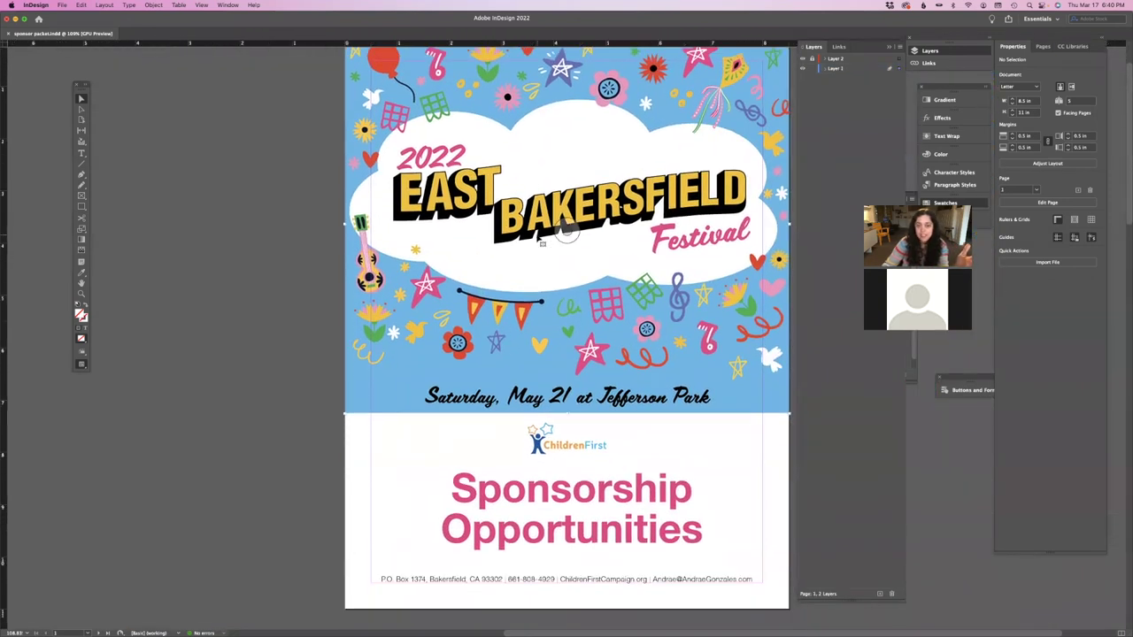
mouse_move(606, 443)
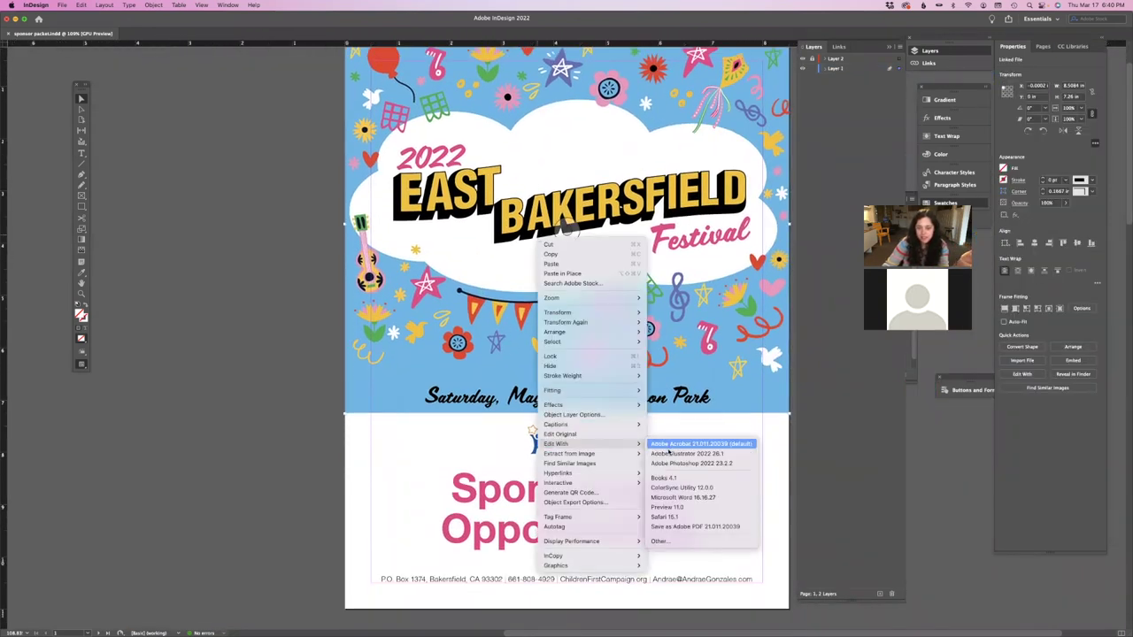
click(668, 450)
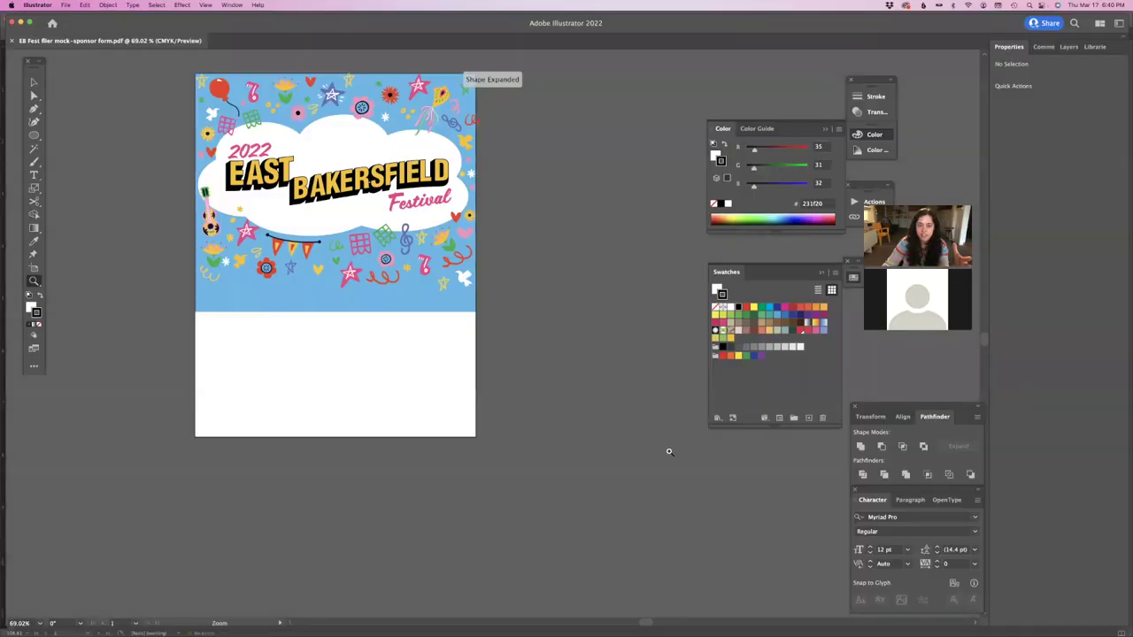
- Select all of the festival artwork to show its individual vector objects, then switch back to InDesign
key(super+a)
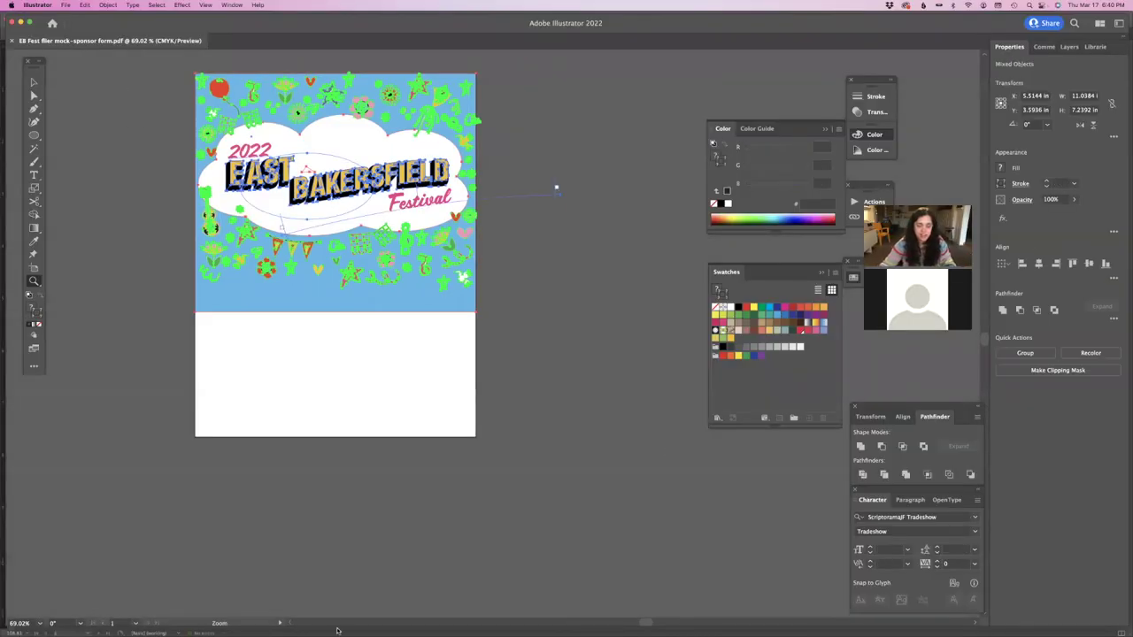
mouse_move(338, 630)
click(147, 621)
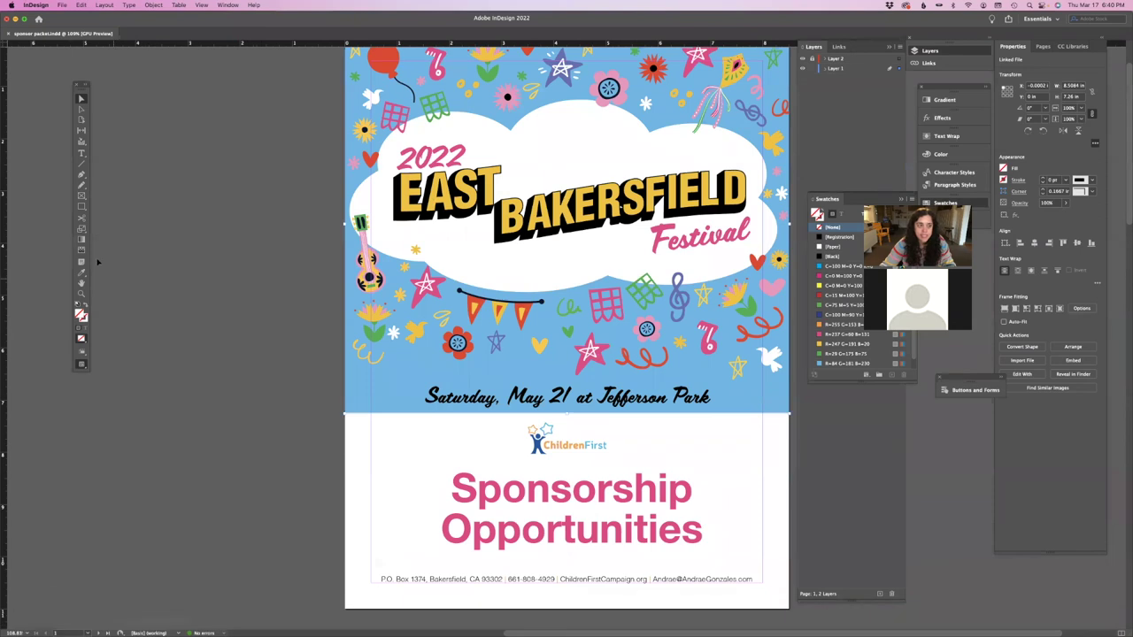
- Highlight the item text from Kids Games and Activities to Video Recording on the Sponsor A La Carte page with the Type tool
scroll(277, 245, down, 3)
scroll(426, 336, down, 6)
scroll(427, 337, down, 5)
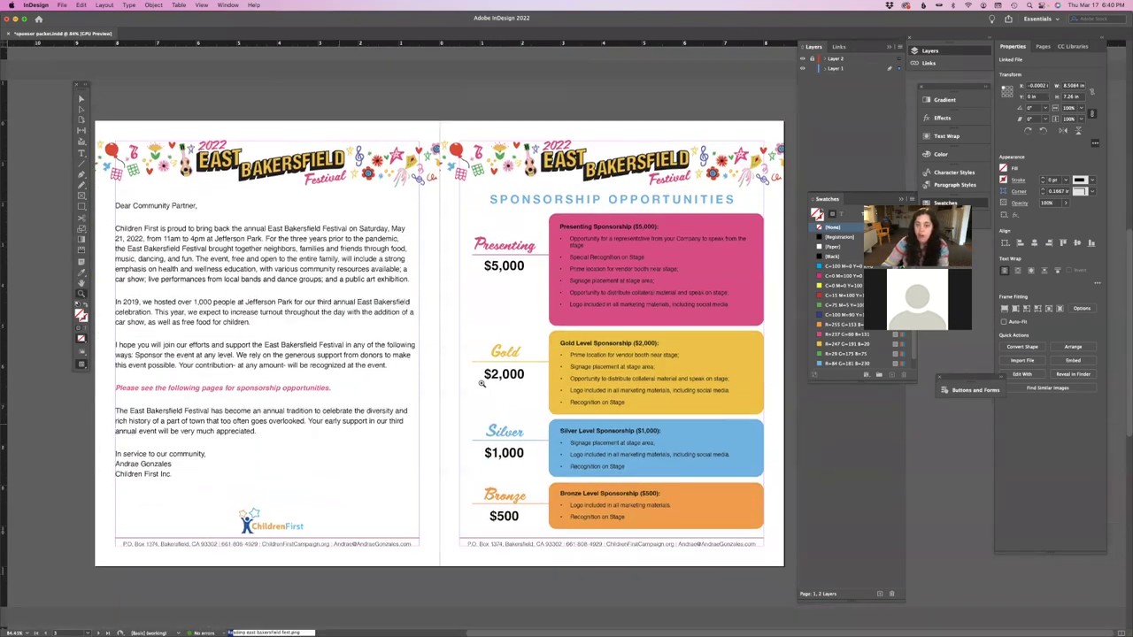
scroll(463, 391, down, 1)
scroll(464, 390, down, 5)
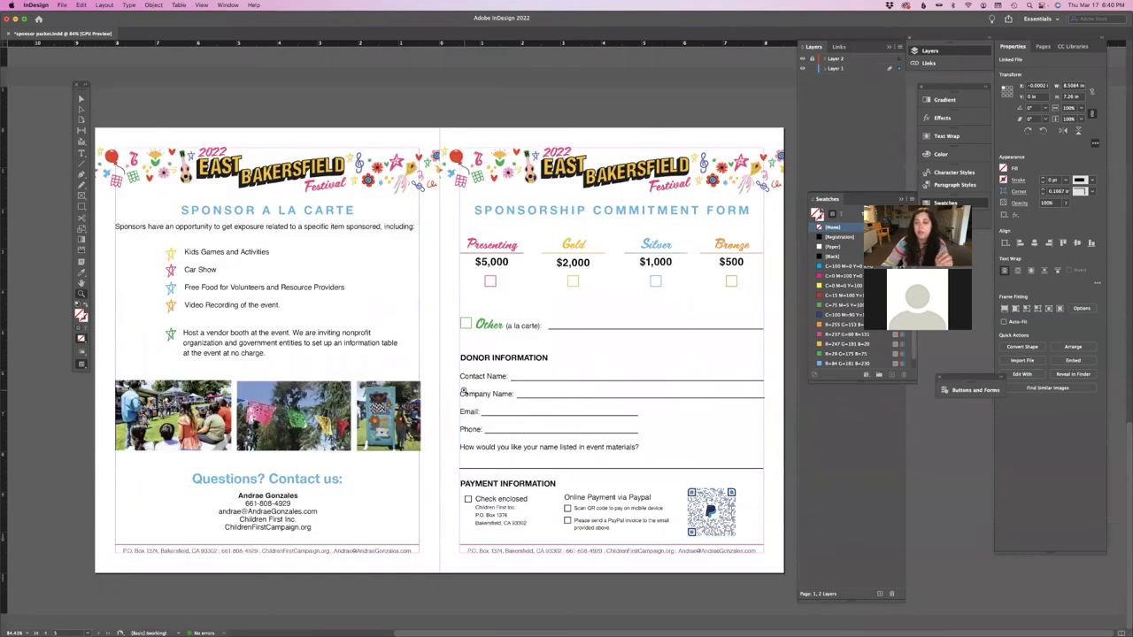
click(81, 153)
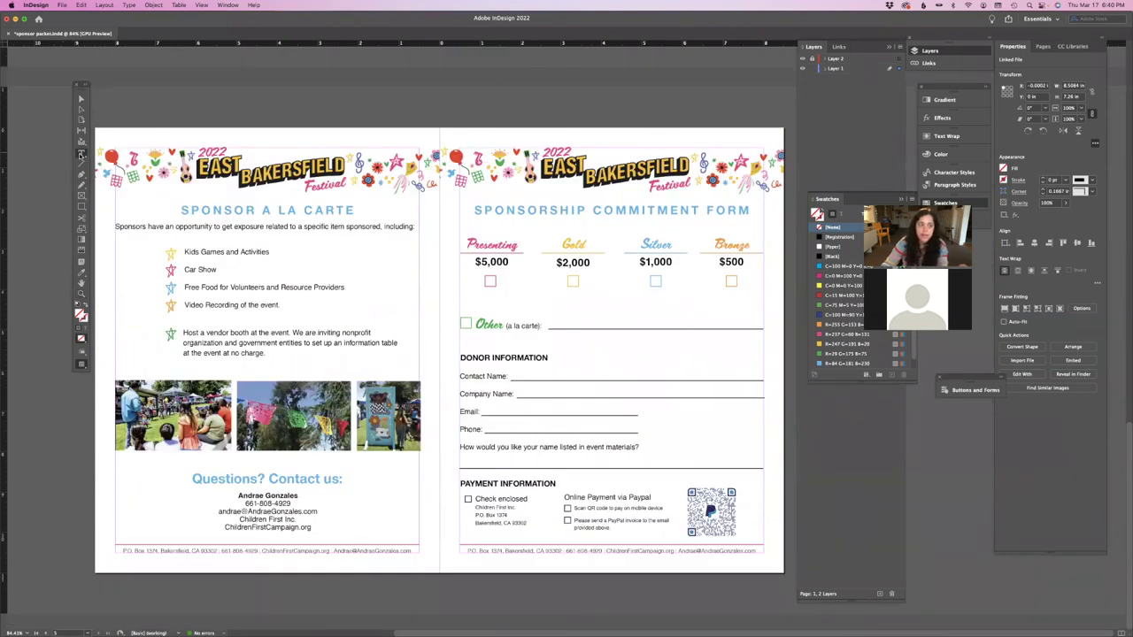
drag(249, 305, 194, 251)
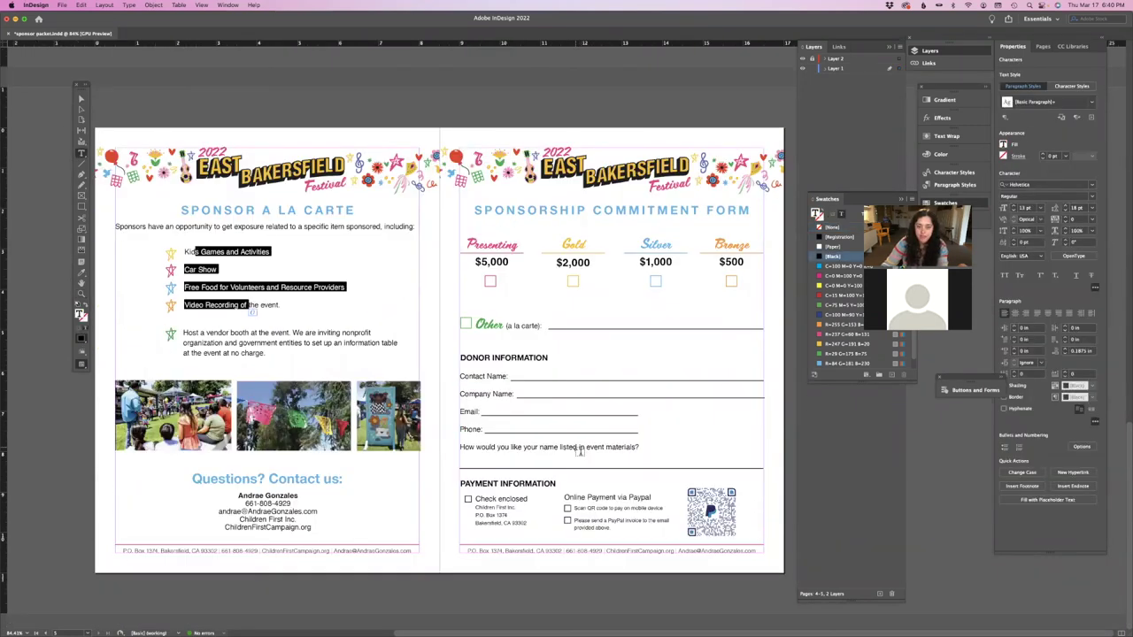
- Select all objects on the Sponsorship Commitment Form page to show their frames, then look back at the preceding spread
click(81, 99)
drag(445, 114, 775, 598)
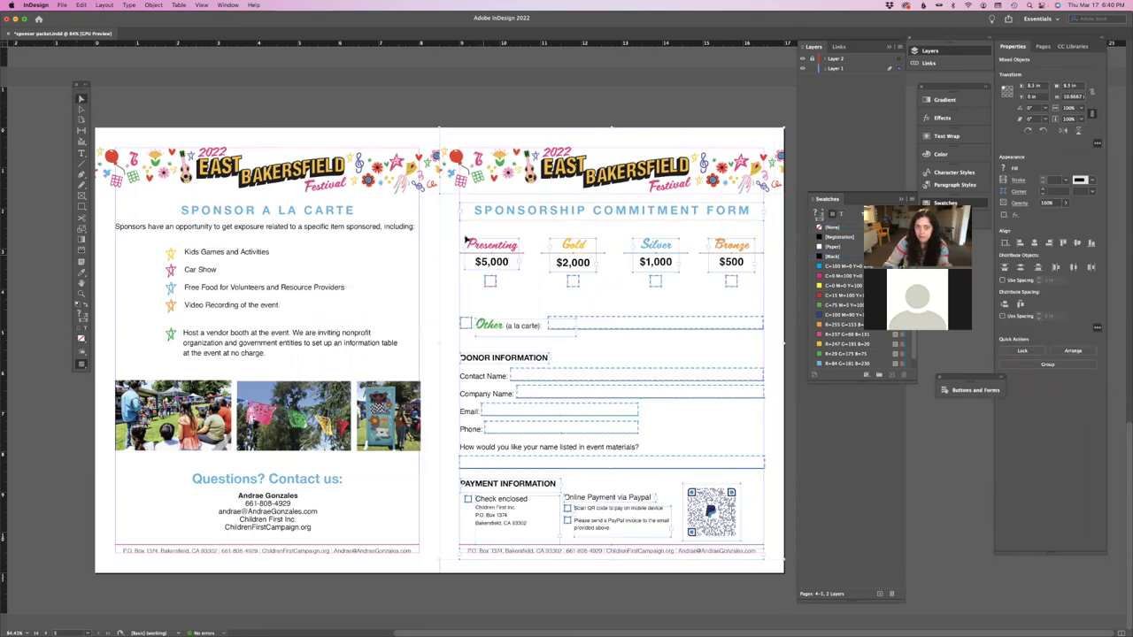
scroll(466, 239, up, 10)
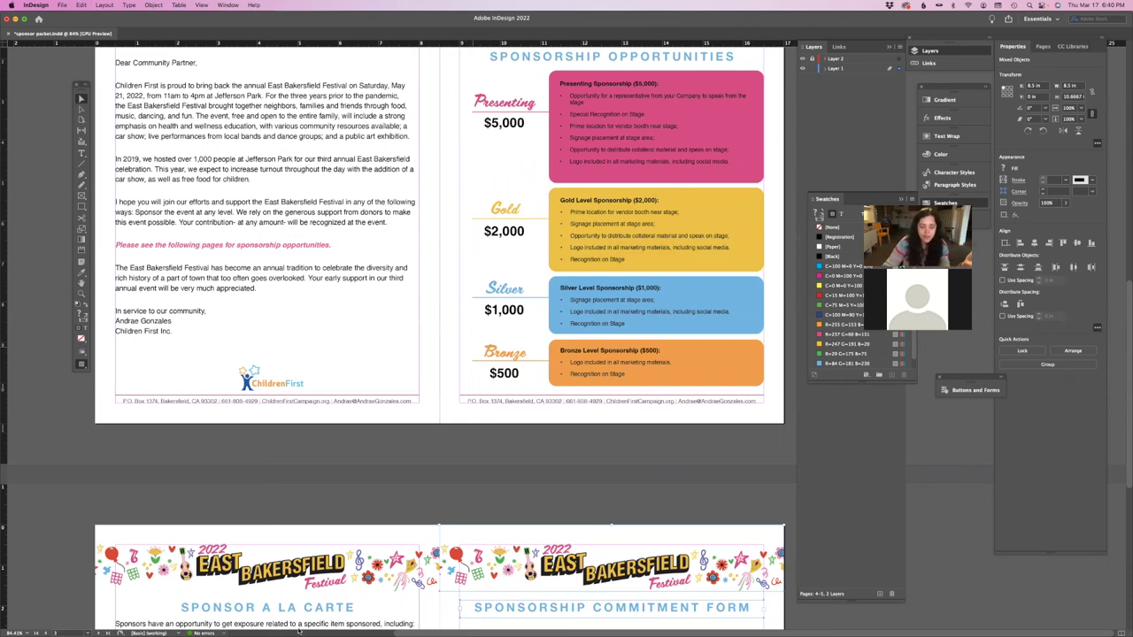
- Switch to the festival artwork in Illustrator and deselect everything
click(128, 625)
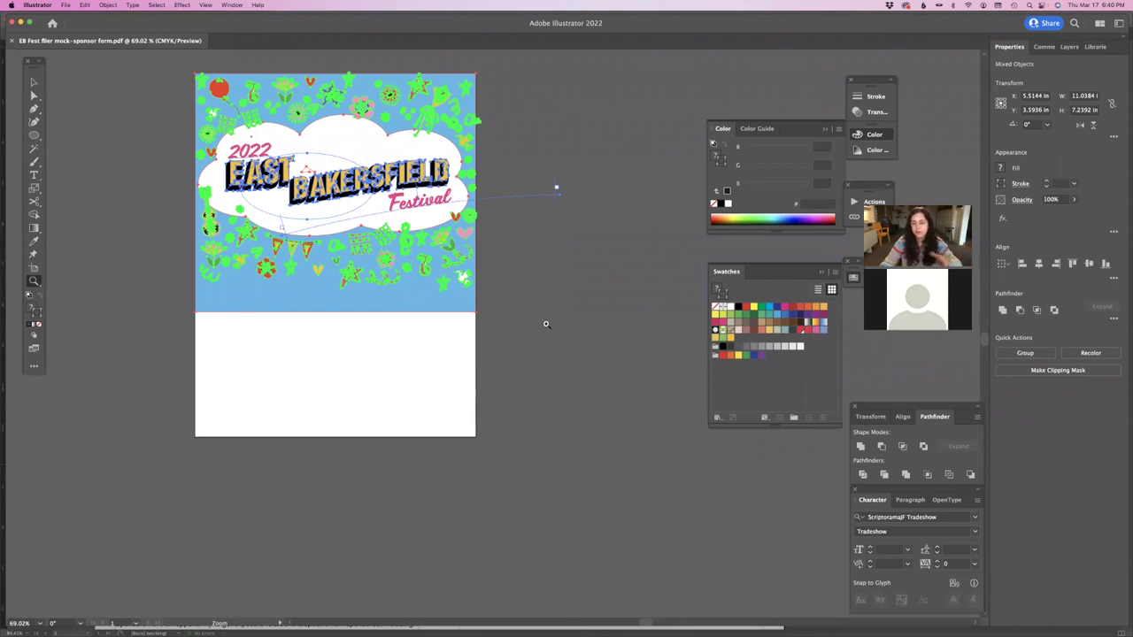
click(34, 83)
click(133, 175)
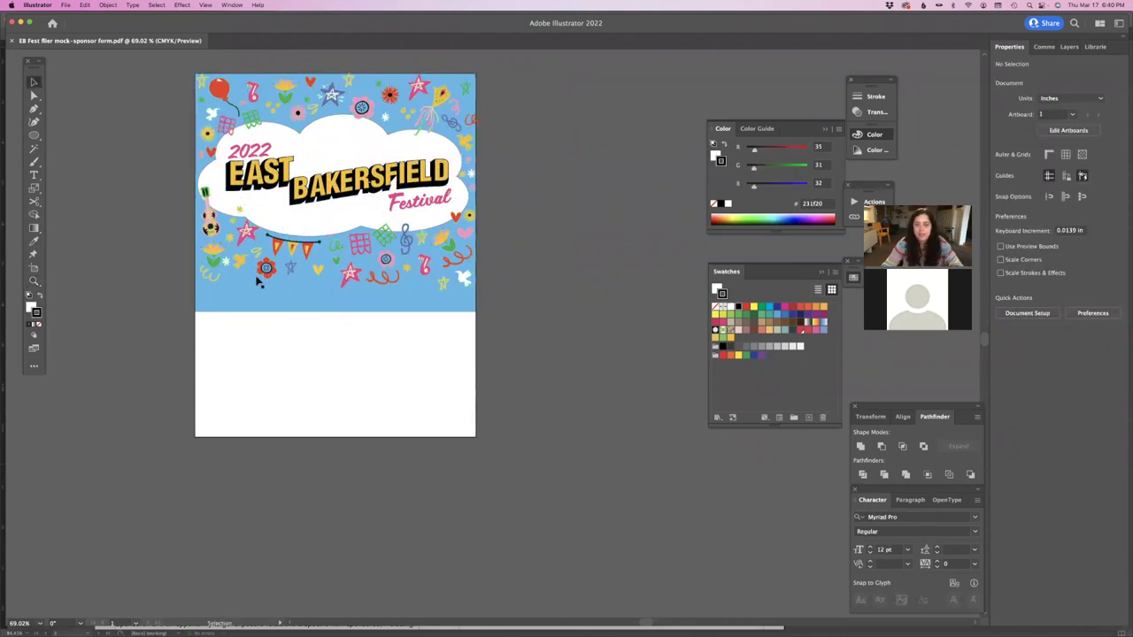
mouse_move(311, 631)
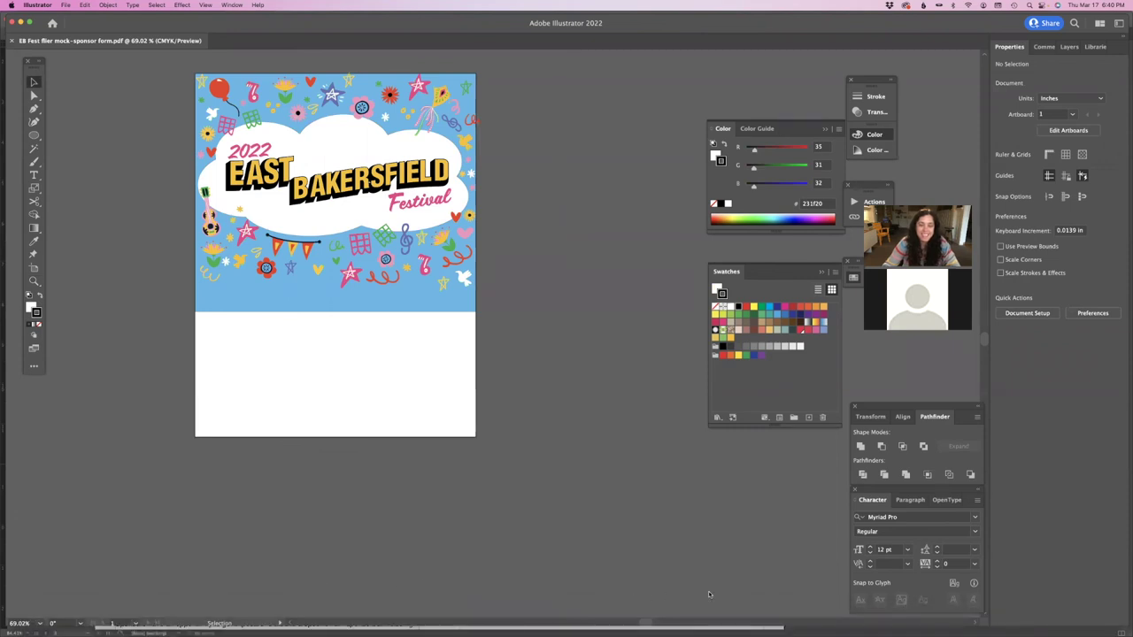